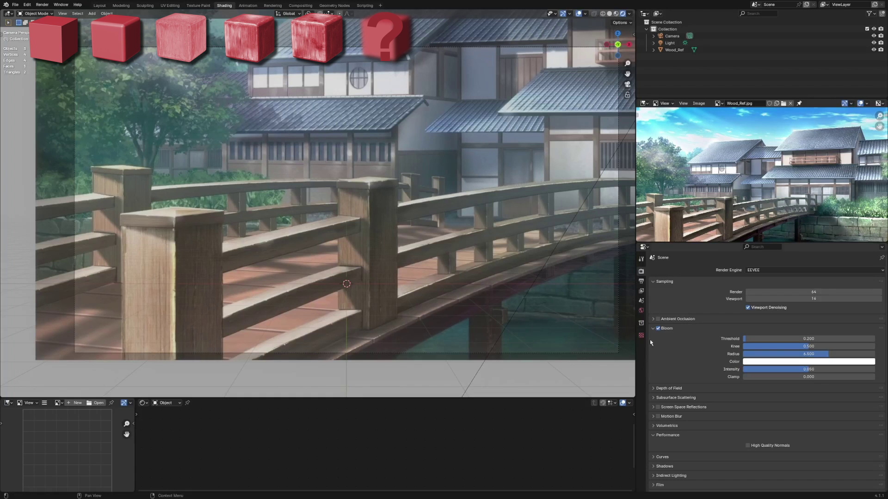
Review the world's background color and strength, and open the light's data settings
scroll(523, 223, down, 3)
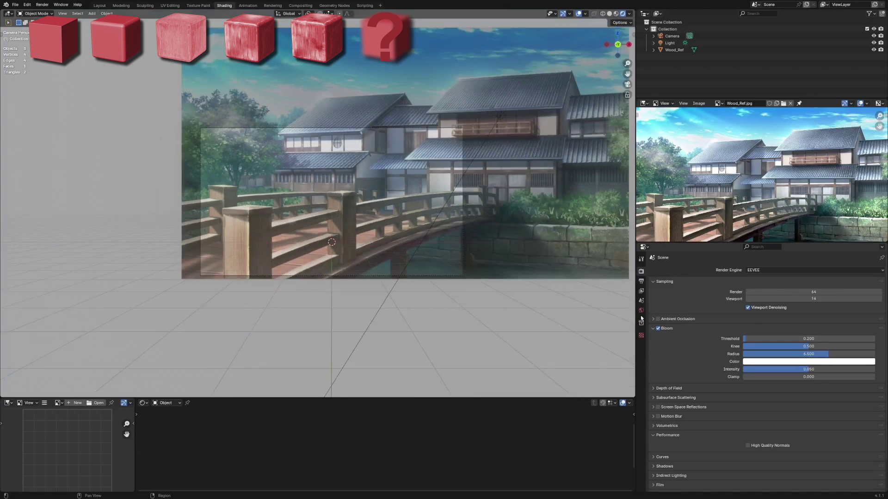
click(641, 310)
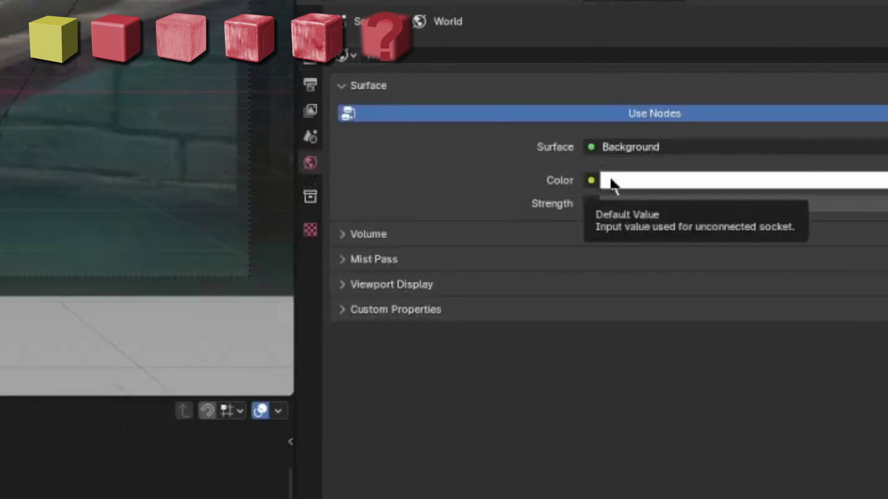
click(613, 182)
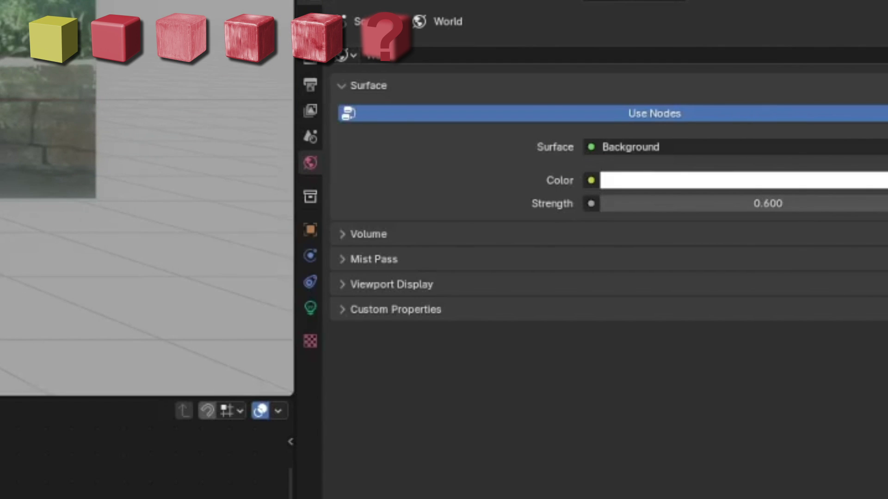
click(311, 307)
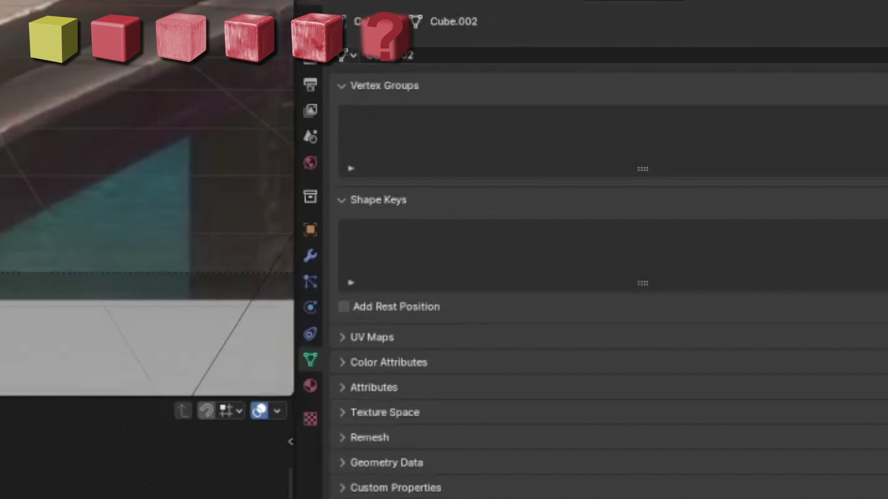
Rotate the cube about the Z axis and give it a Bevel modifier with 4 segments
key(r)
key(z)
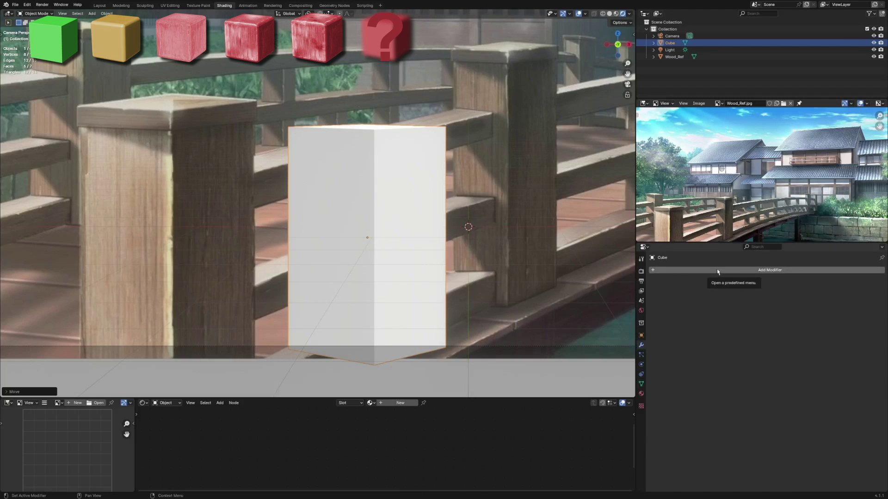
click(718, 271)
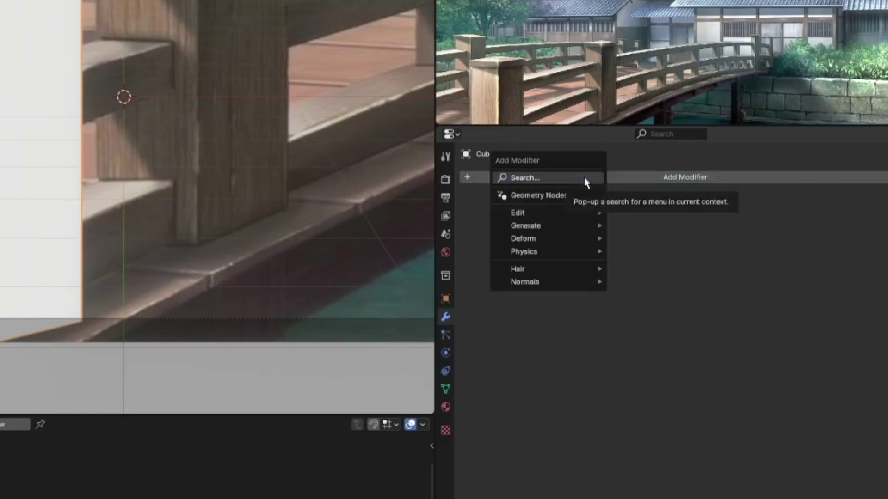
text(bevel)
key(Return)
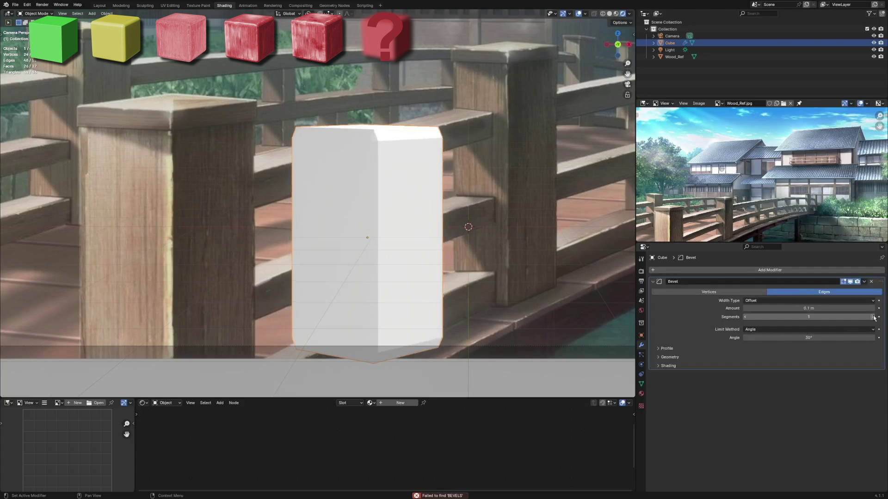
Switch the viewport to solid shading and inspect the cube's bevelled edges
click(609, 14)
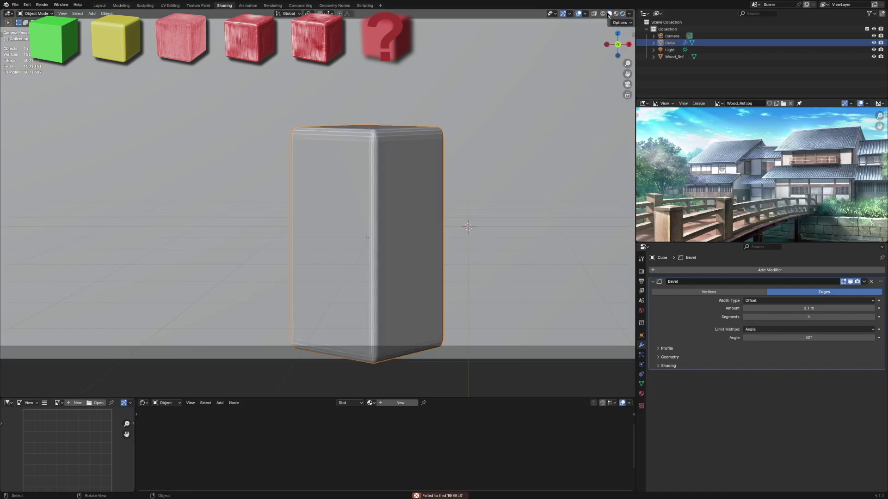
scroll(385, 139, up, 3)
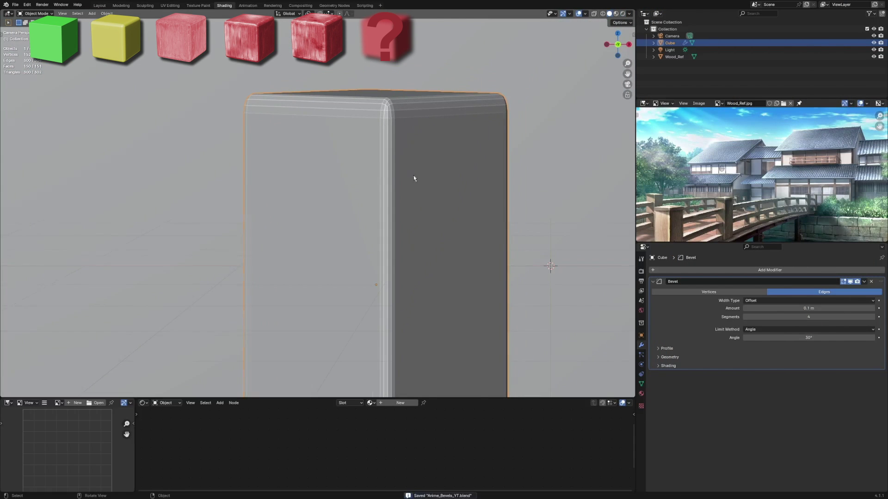
scroll(413, 179, down, 3)
scroll(368, 200, up, 1)
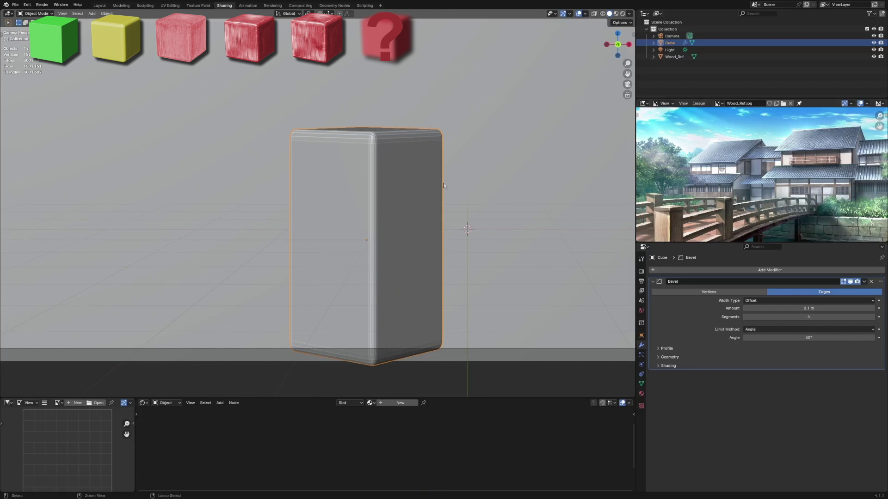
Apply all transforms to the cube and set its origin to the center of mass (surface)
key(ctrl+a)
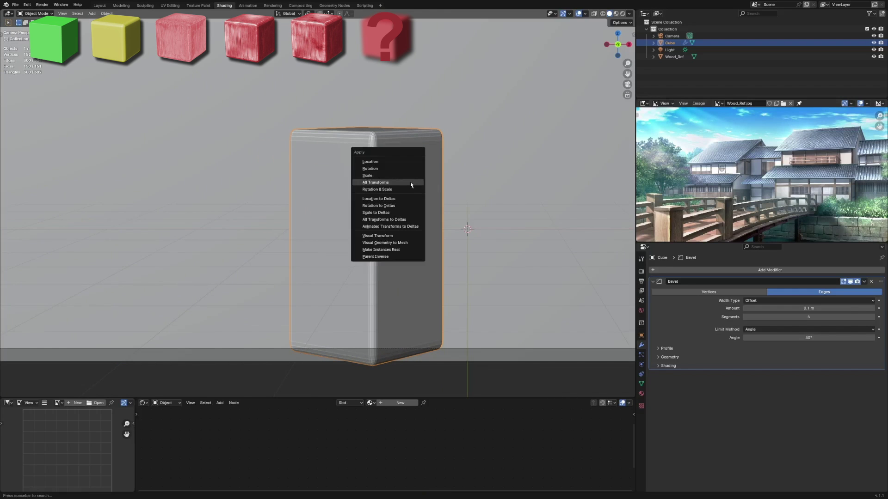
click(410, 181)
right_click(411, 186)
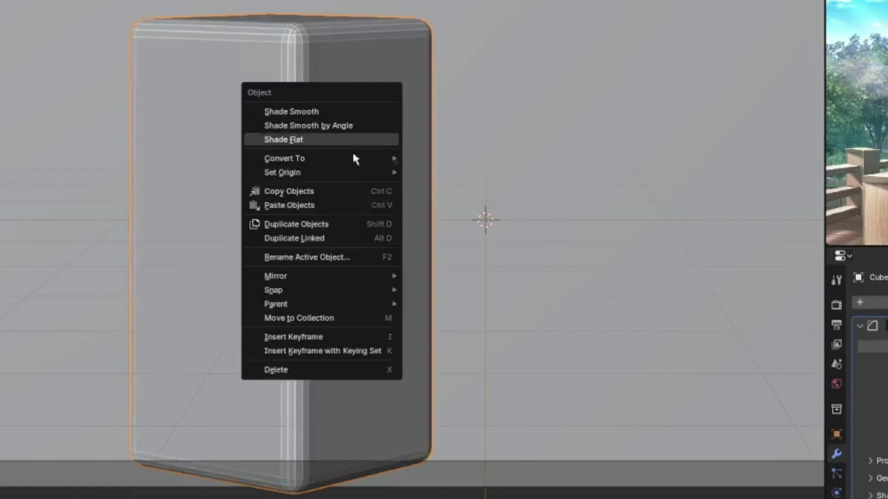
mouse_move(342, 173)
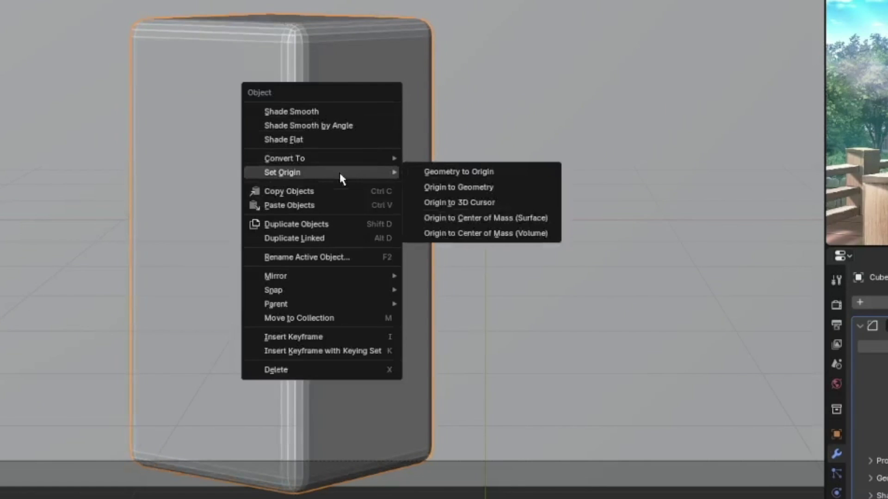
click(539, 217)
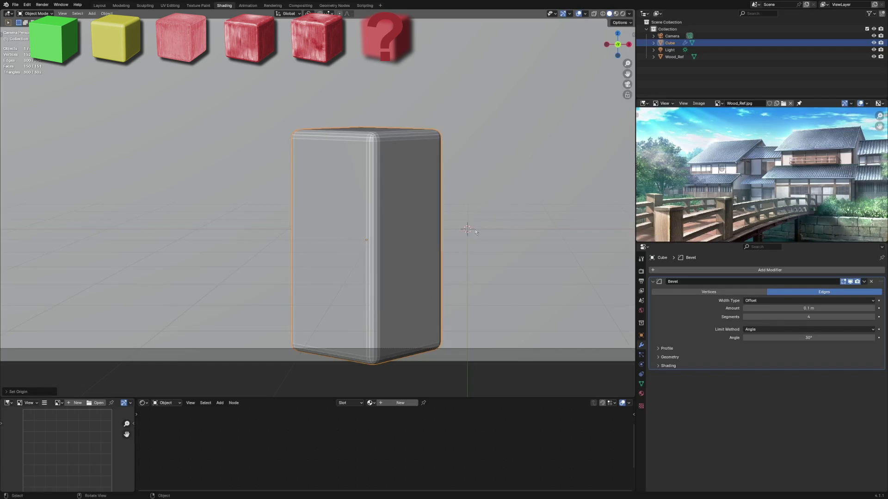
Apply Shade Smooth by Angle to the bevelled cube
scroll(476, 233, up, 1)
right_click(424, 165)
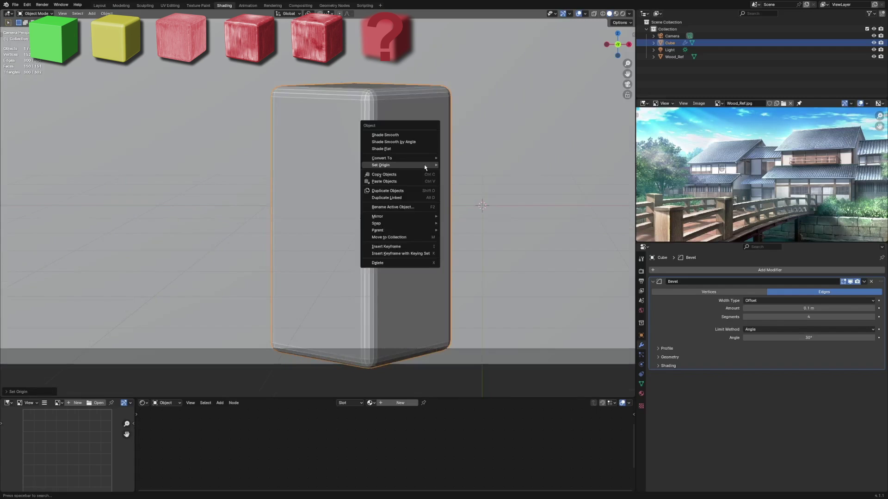
click(409, 142)
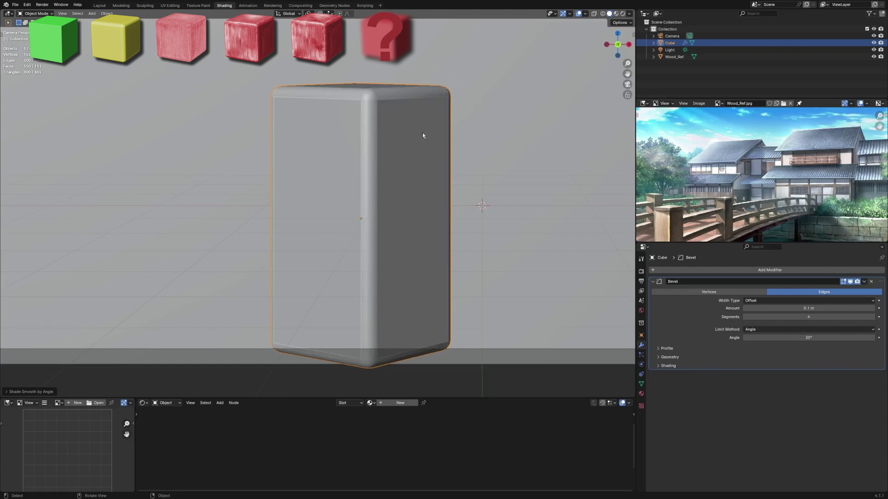
Set the Bevel modifier's amount to 0.04 m
click(805, 309)
text(0.0)
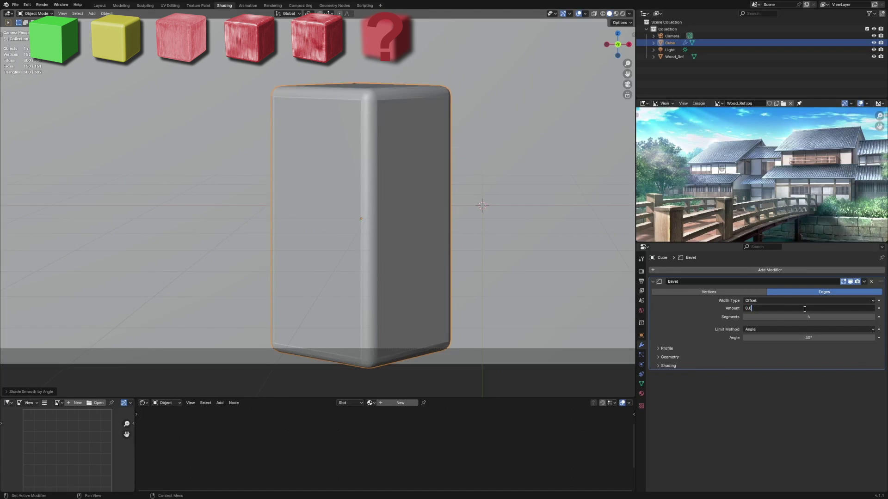
text(4)
key(Return)
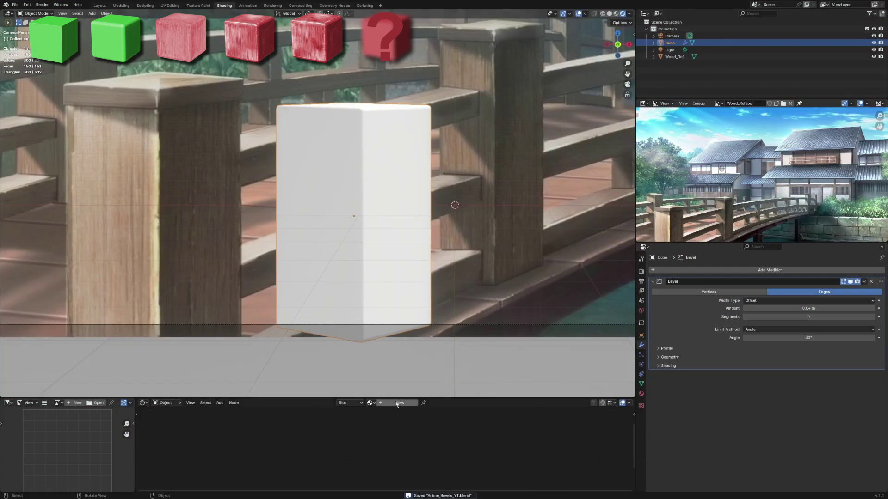
Create a material named Anime_Wood.001 on the cube and place a Noise Texture node beside the Principled BSDF
click(397, 404)
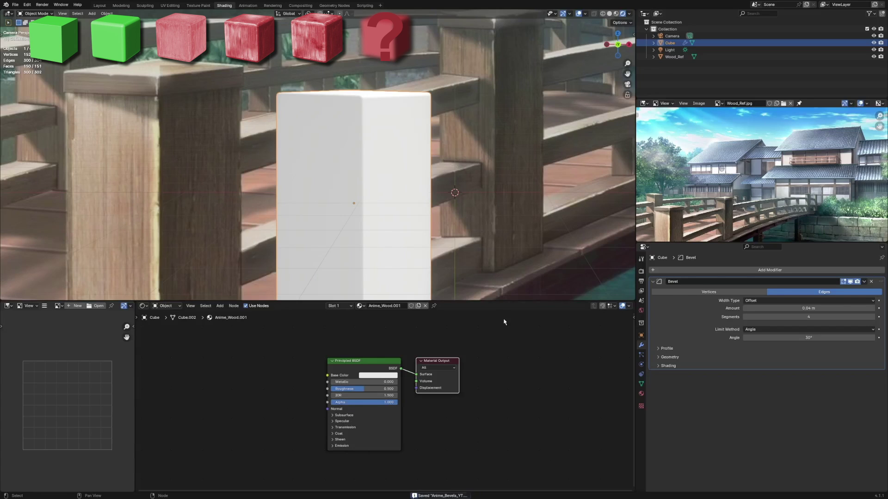
scroll(439, 217, down, 4)
text(noise)
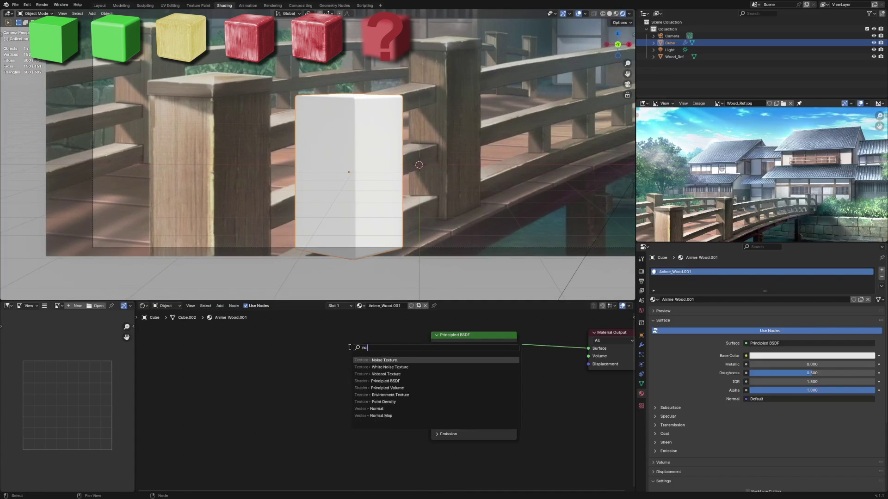
key(Return)
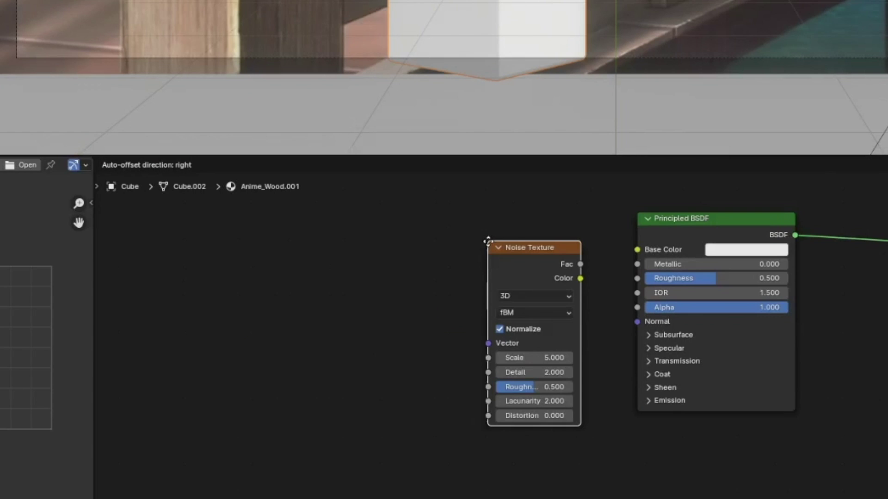
click(349, 224)
Add Texture Coordinate and Mapping nodes to the noise, and route the noise through a Color Ramp into Base Color
key(ctrl+t)
scroll(467, 252, down, 1)
key(shift+a)
text(c)
click(559, 256)
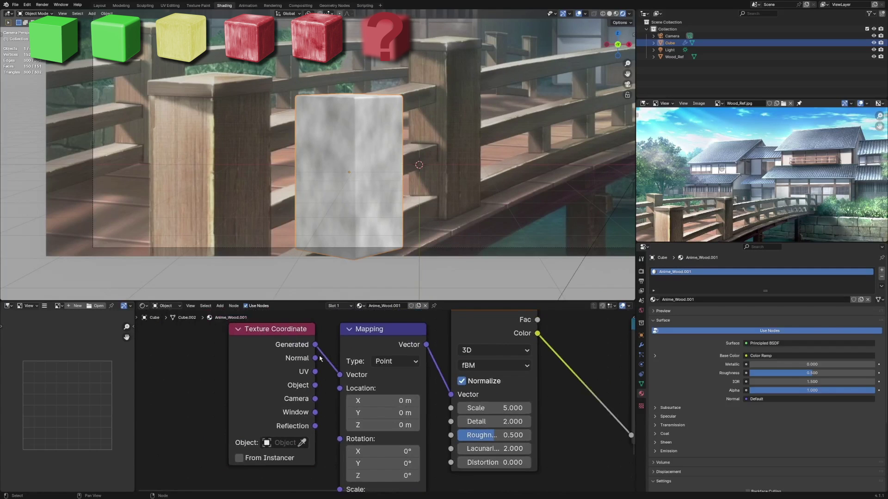
Feed the Mapping node with Object coordinates and stretch the noise with a Y scale of about 34.4
drag(315, 389, 339, 375)
scroll(369, 370, down, 5)
drag(393, 409, 398, 409)
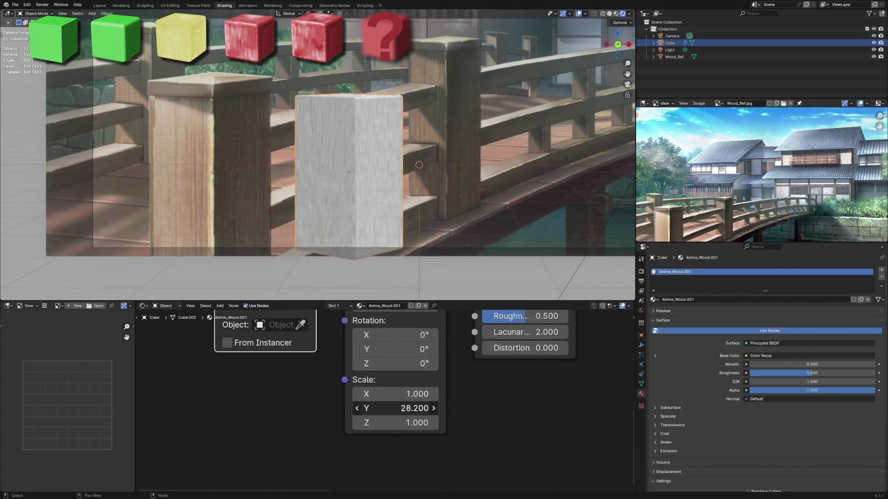
middle_drag(418, 209, 554, 204)
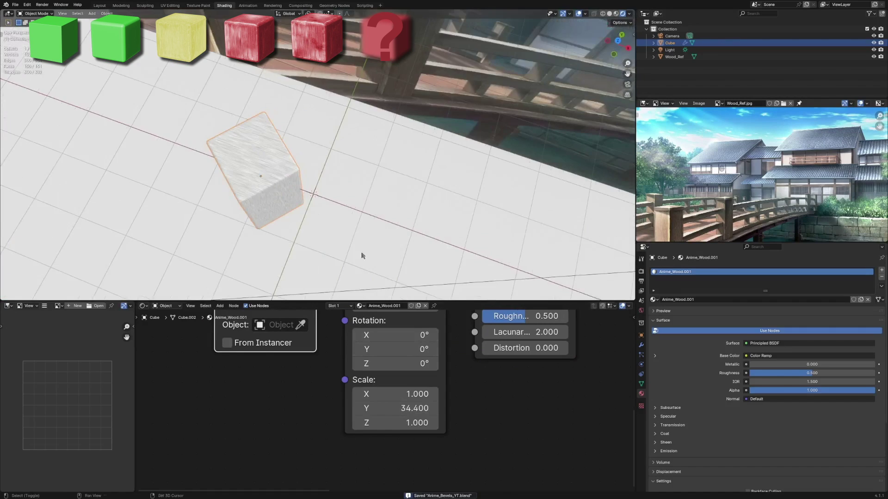
scroll(418, 213, up, 3)
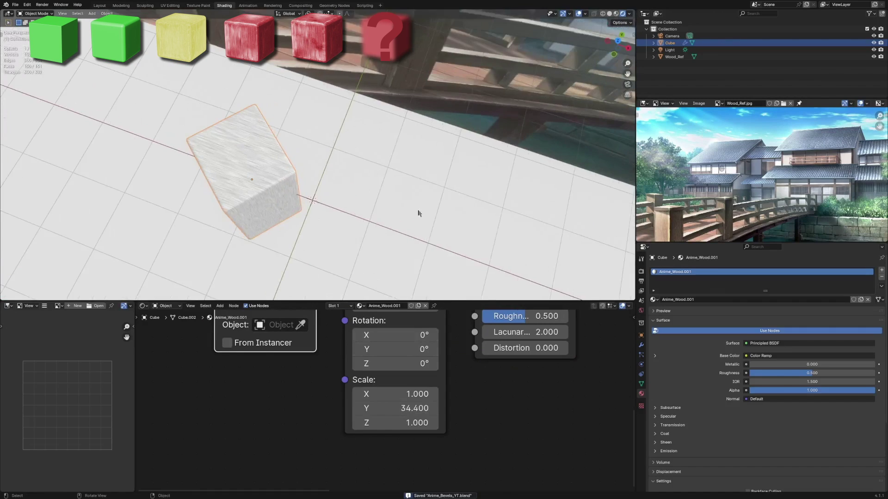
middle_drag(263, 221, 479, 235)
key(ctrl+s)
Set the Mapping node's scale to 10 on X and Y and 0.4 on Z, and save the file from camera view
middle_drag(390, 398, 392, 412)
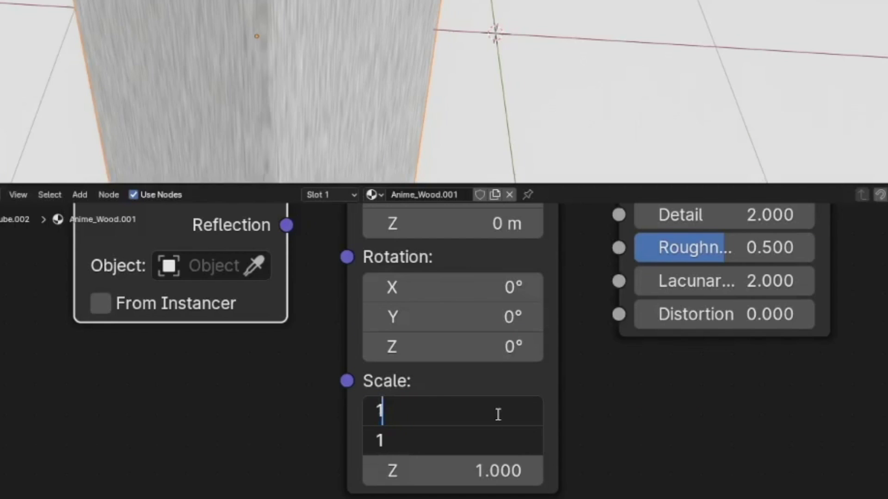
key(Return)
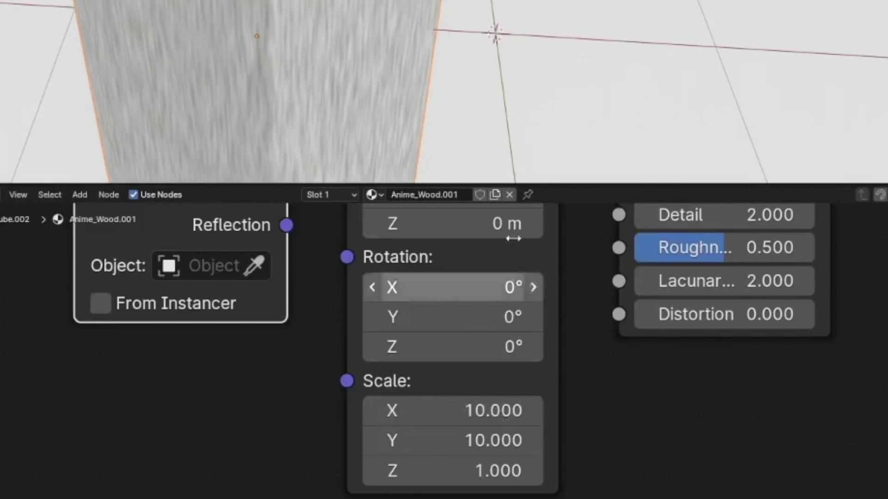
drag(452, 471, 481, 470)
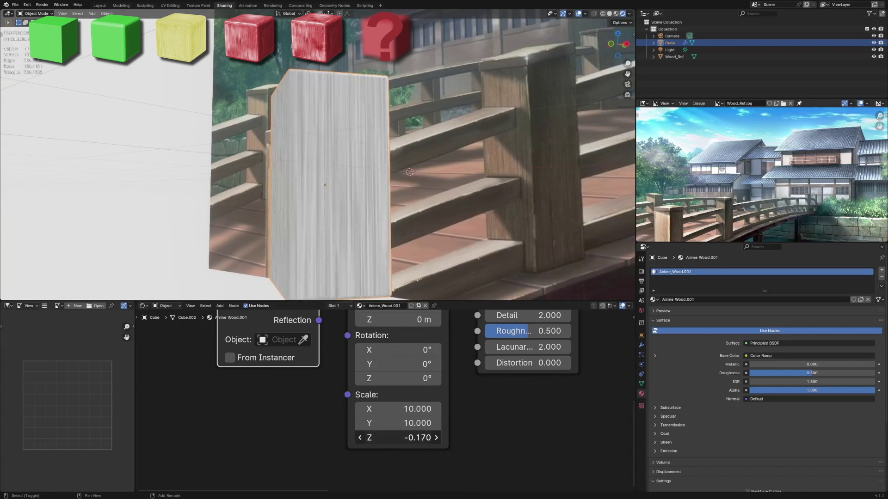
drag(398, 438, 406, 437)
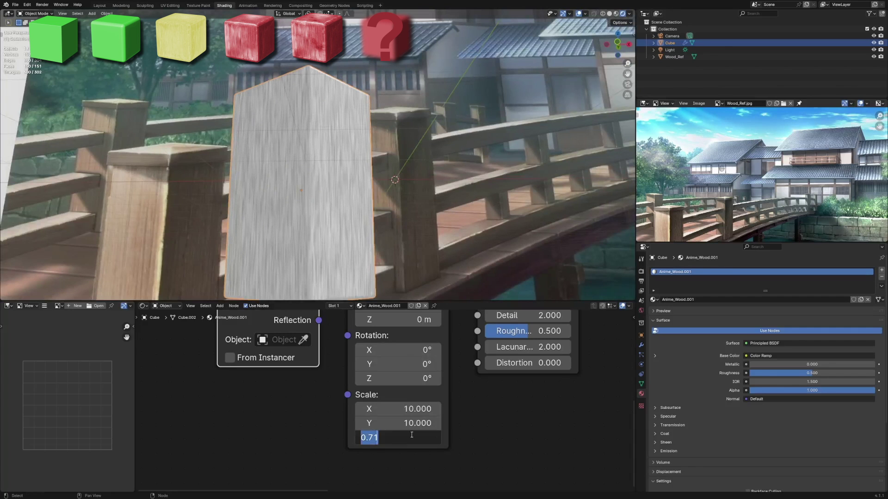
text(0.4)
key(Return)
key(KP_0)
key(ctrl+s)
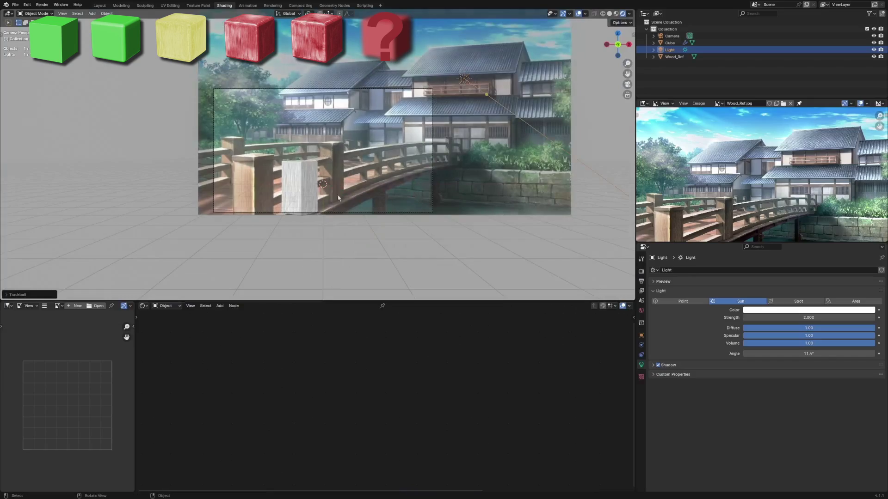
Save the file and check the cube's lighting against the bridge posts in the reference
scroll(245, 192, up, 5)
key(ctrl+s)
scroll(278, 202, down, 4)
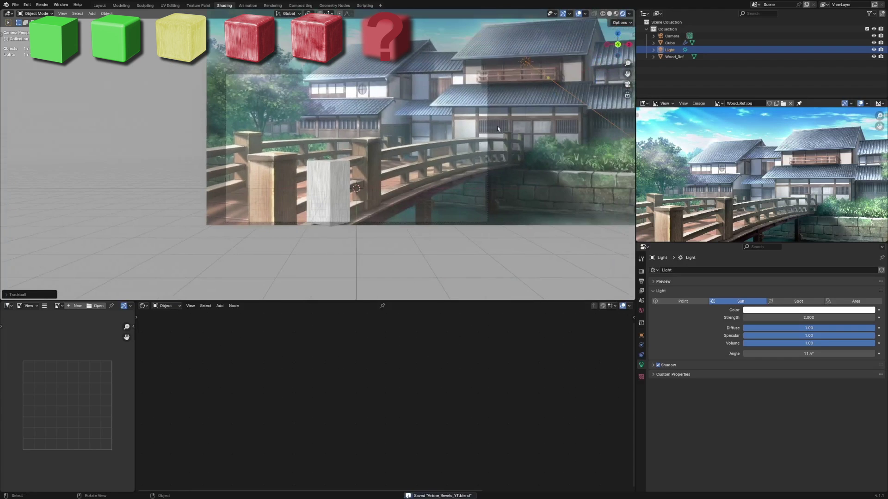
scroll(446, 140, up, 4)
Select the cube and rearrange its material nodes, moving the Color Ramp toward the Noise Texture and repositioning the Principled BSDF
click(392, 173)
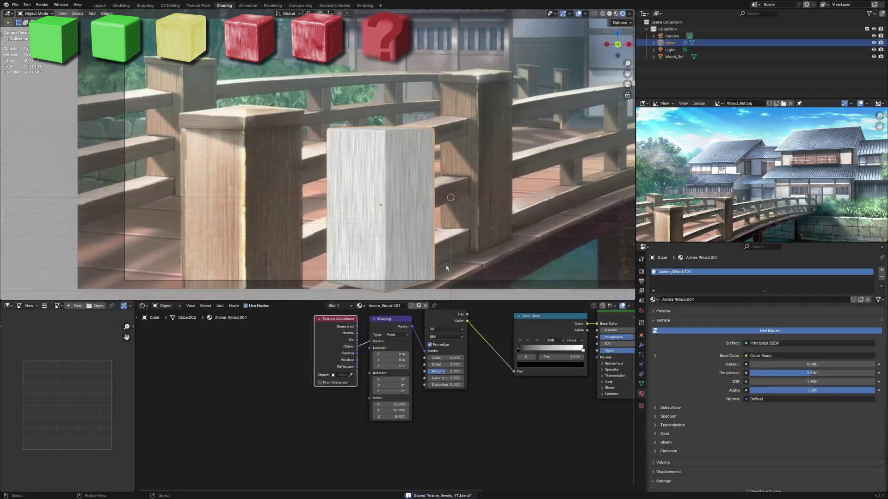
scroll(484, 367, up, 3)
drag(458, 343, 406, 347)
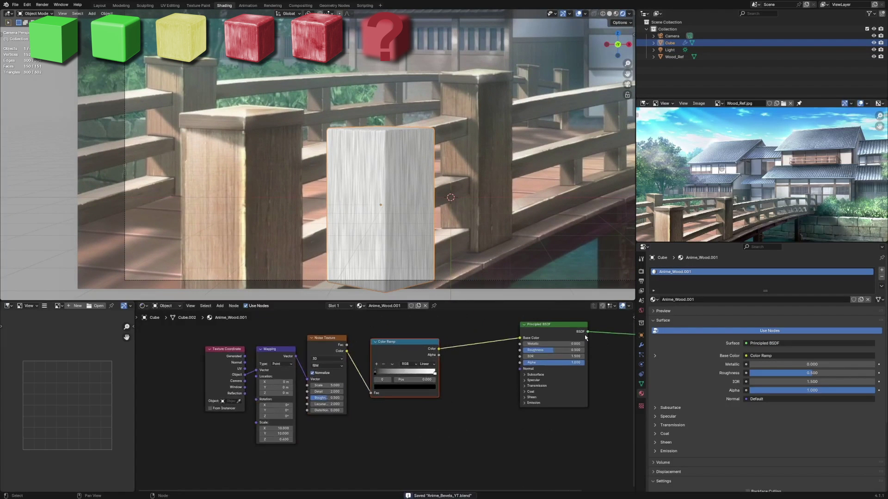
drag(584, 338, 589, 350)
Open the world's surface settings and compare the cube's shading with the reference posts
click(641, 311)
scroll(410, 179, up, 4)
scroll(410, 180, down, 2)
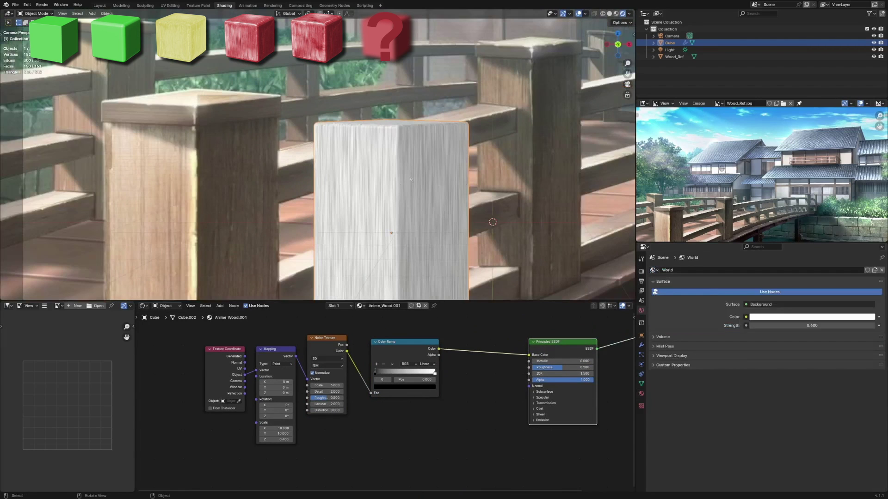
scroll(426, 184, down, 2)
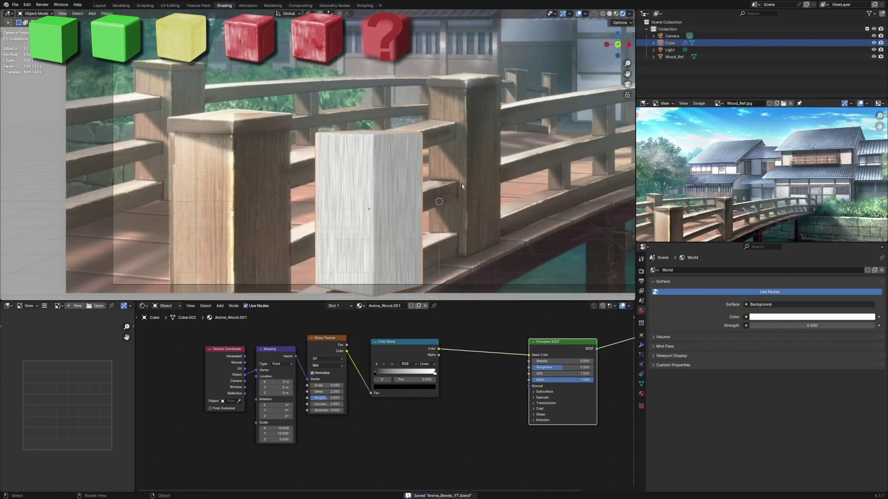
Try a world background strength of 0.5, restore it to 0.6, and save the file
click(752, 326)
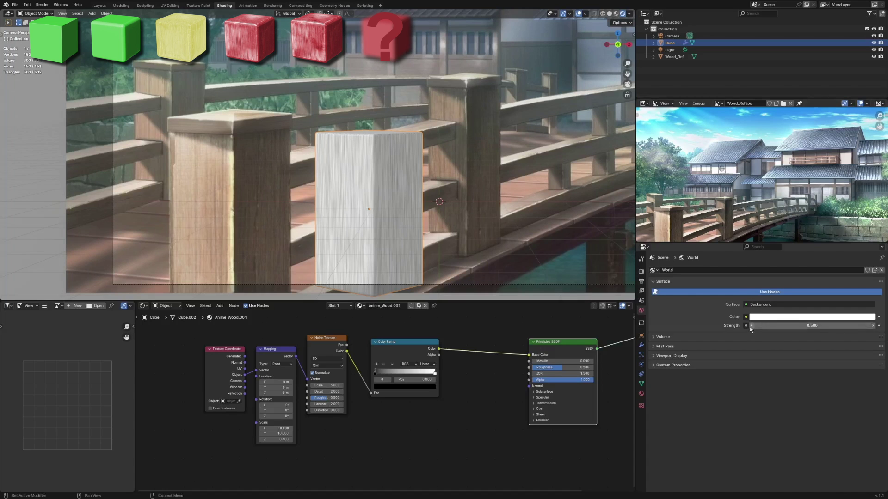
click(873, 326)
scroll(389, 163, down, 1)
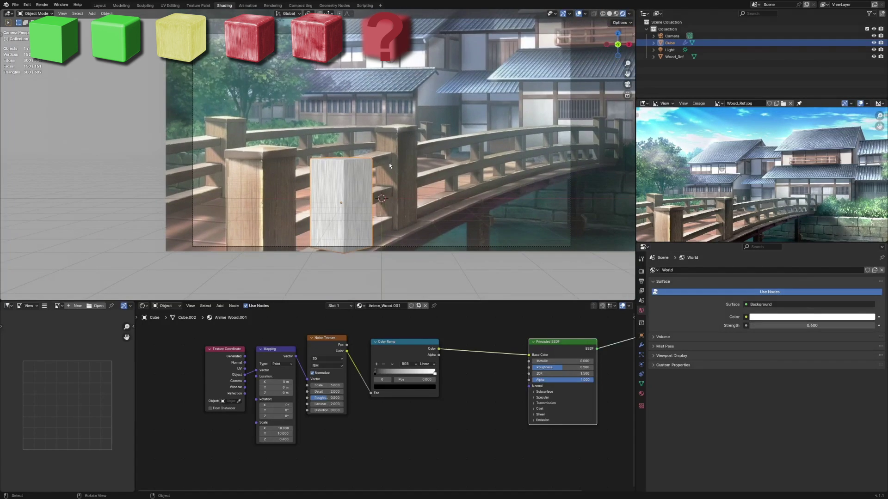
key(ctrl+s)
shift+middle_drag(386, 167, 385, 163)
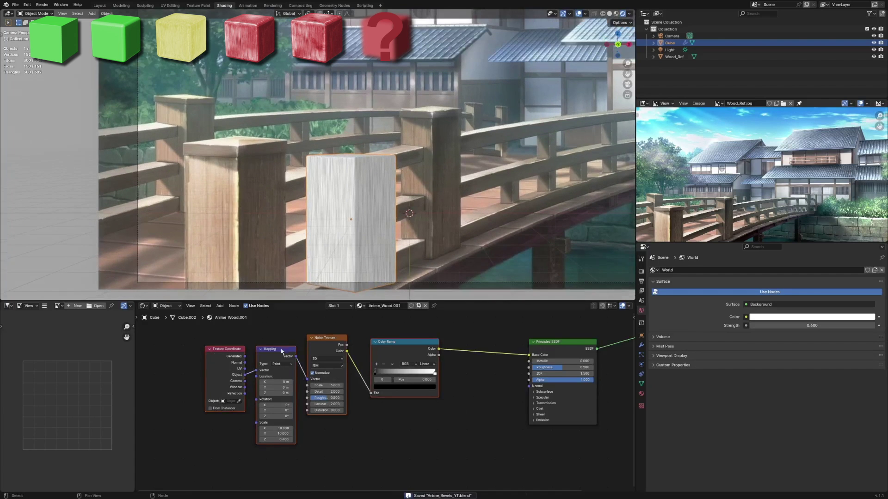
Move the texture coordinate, mapping, noise and Color Ramp nodes away from the Principled BSDF to make room
drag(281, 351, 212, 359)
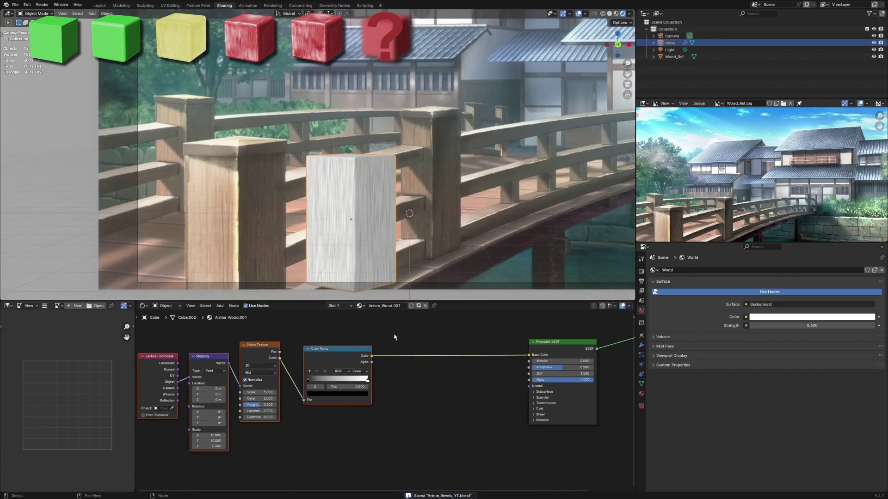
click(394, 337)
middle_drag(394, 337, 385, 330)
scroll(387, 330, up, 2)
Add Shader to RGB, Diffuse BSDF and Color Ramp nodes and link them as a shading chain
key(shift+a)
click(389, 330)
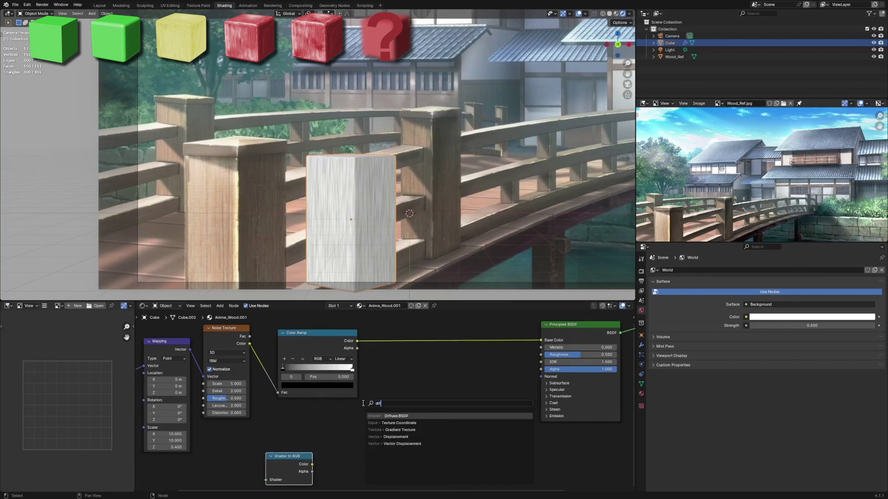
key(Return)
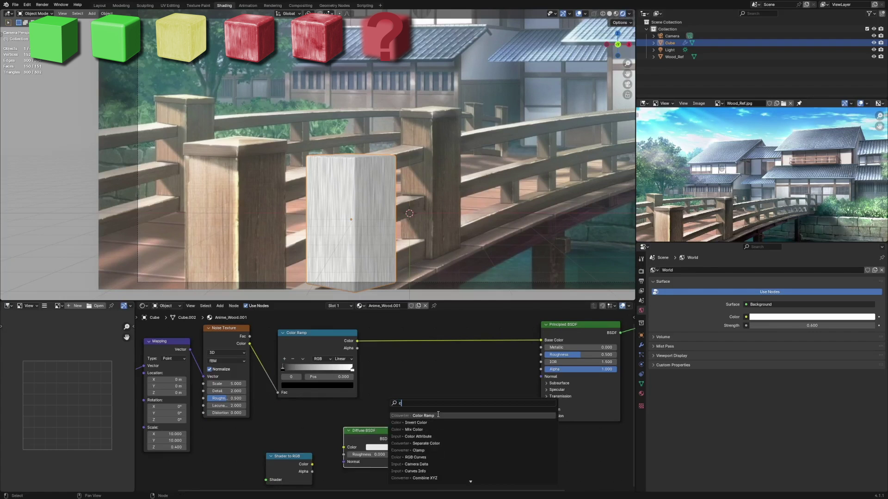
click(438, 415)
click(481, 433)
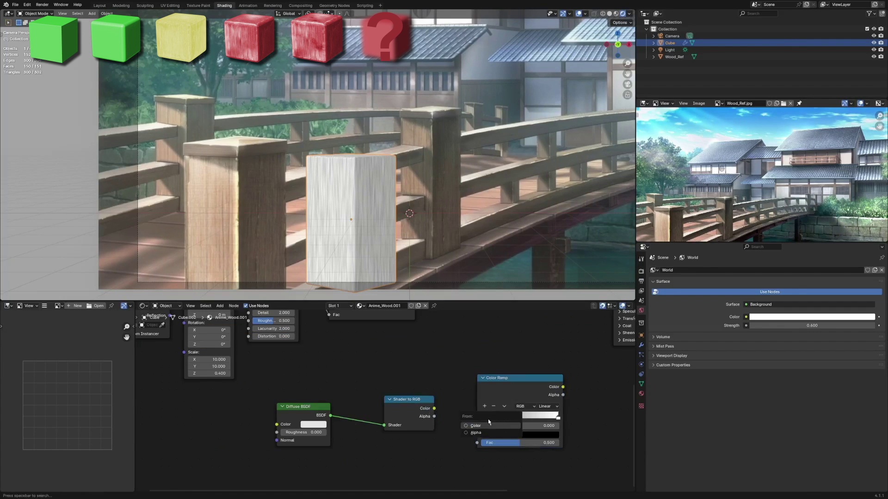
drag(477, 442, 434, 408)
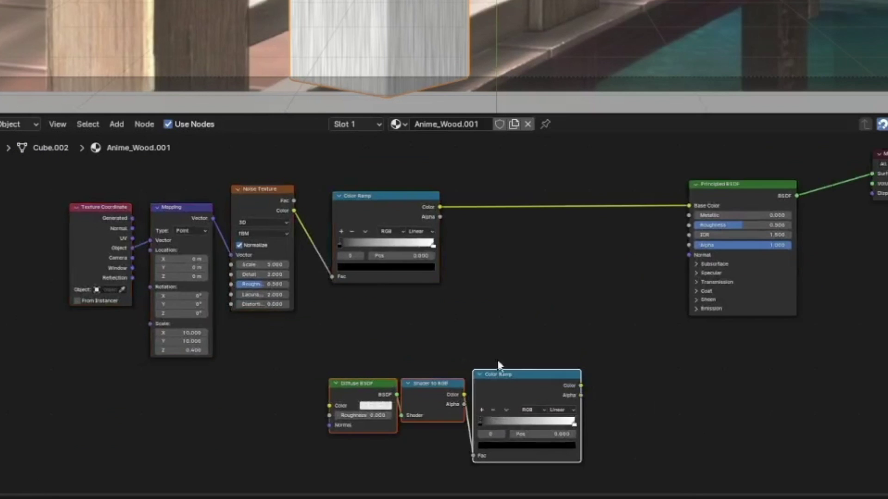
Place the shading chain below the noise chain and combine both Color Ramps through a Mix node into the Base Color
scroll(466, 420, up, 2)
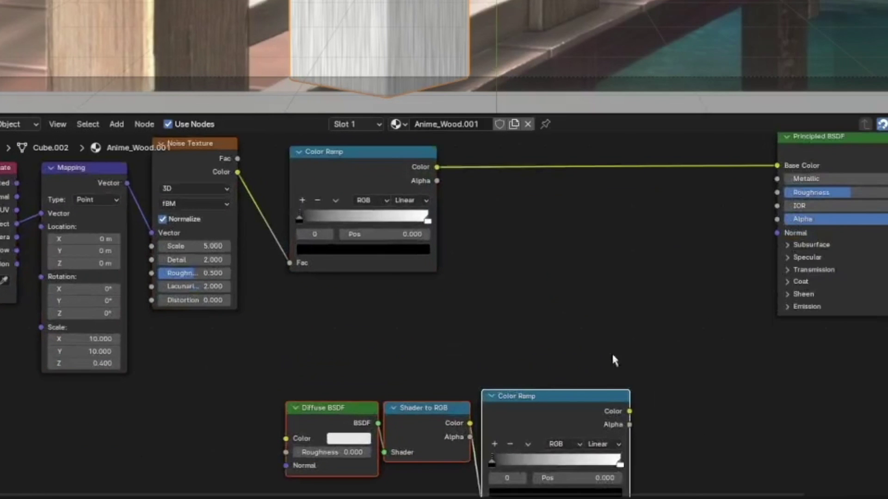
key(g)
click(481, 334)
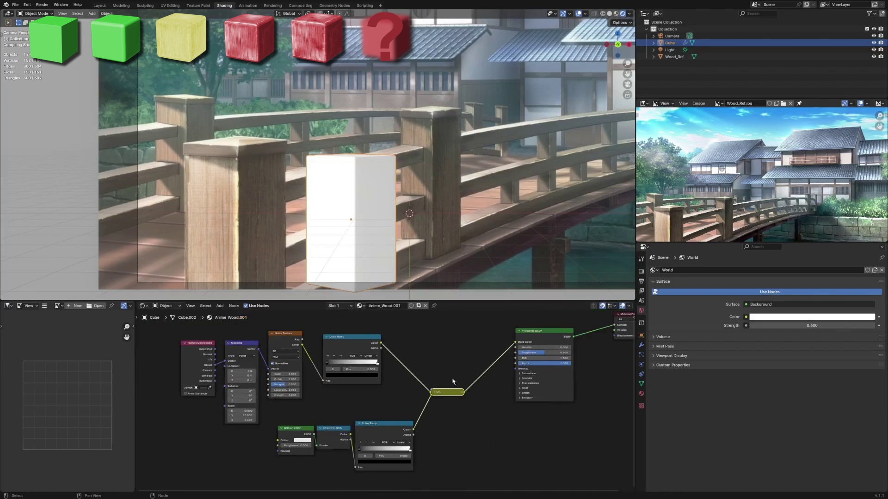
Expand the Mix node, set its blend mode to Multiply and raise its factor to 1
middle_drag(452, 381, 417, 350)
scroll(417, 350, up, 3)
key(h)
drag(389, 353, 398, 338)
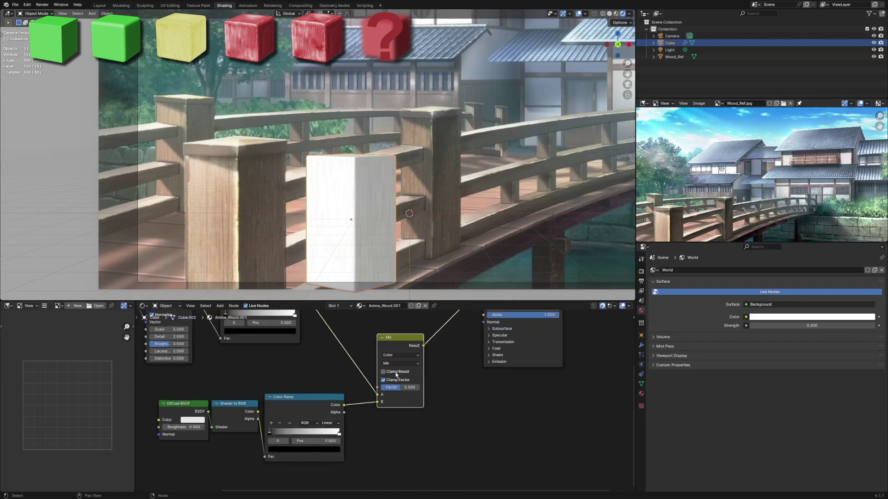
click(403, 397)
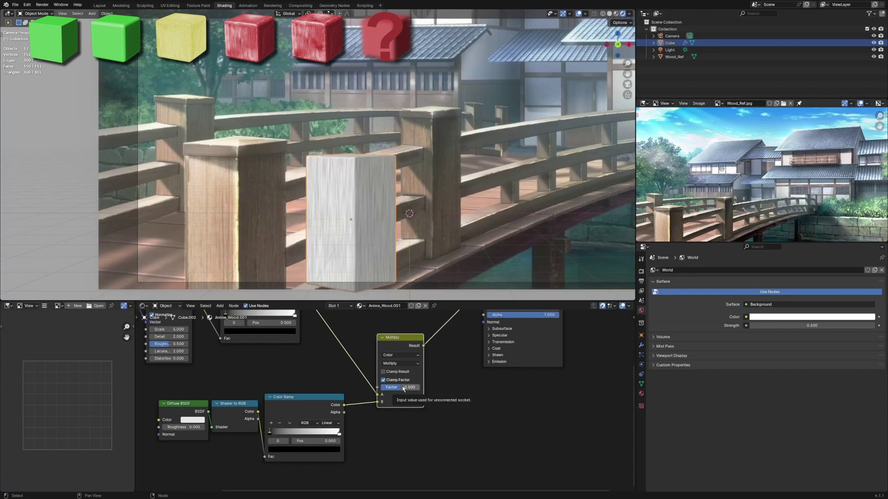
mouse_move(403, 387)
mouse_down()
mouse_move(395, 387)
mouse_move(403, 387)
mouse_up()
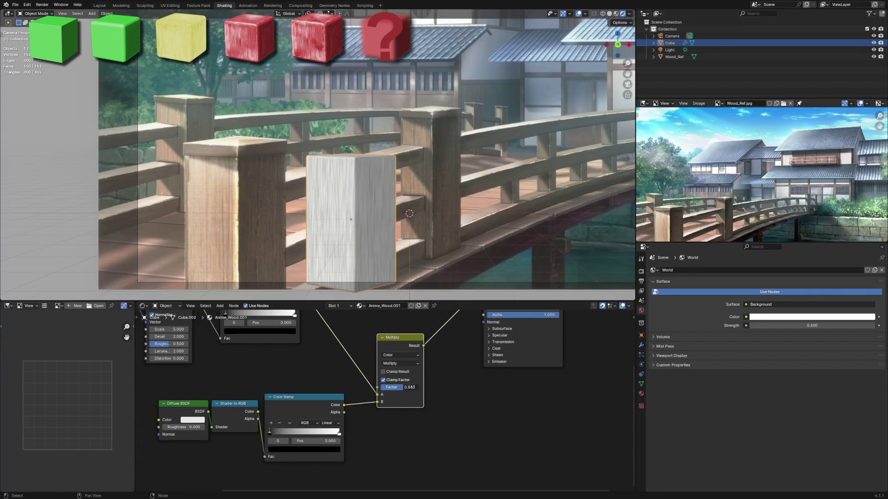
Move the dark stop of the shading Color Ramp to 0.327 and try a dark blue shadow colour on it
middle_drag(364, 423, 461, 398)
scroll(461, 398, up, 3)
click(383, 431)
click(422, 333)
drag(400, 344, 396, 347)
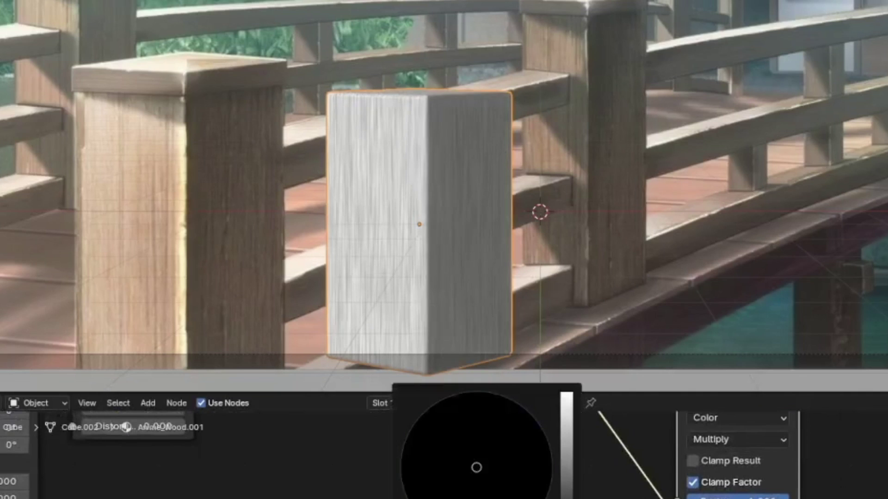
drag(545, 495, 531, 416)
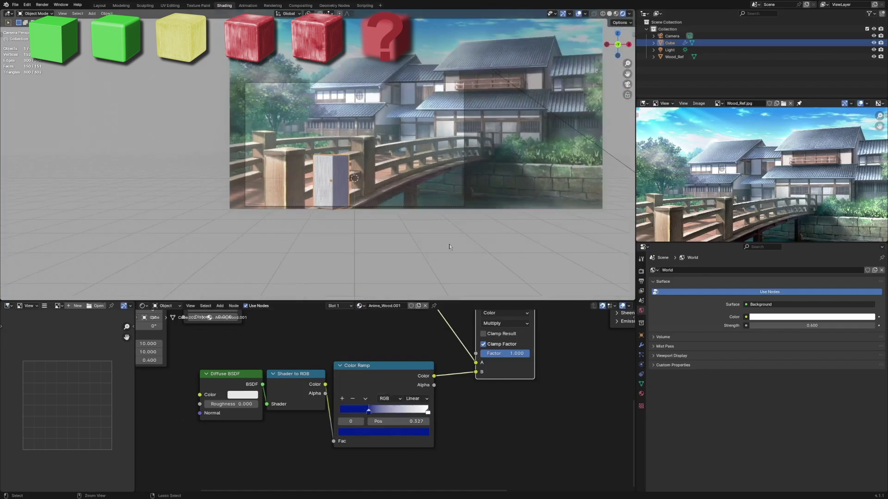
Select the light and rotate it to adjust the light and shadow sides of the cube
scroll(509, 147, down, 2)
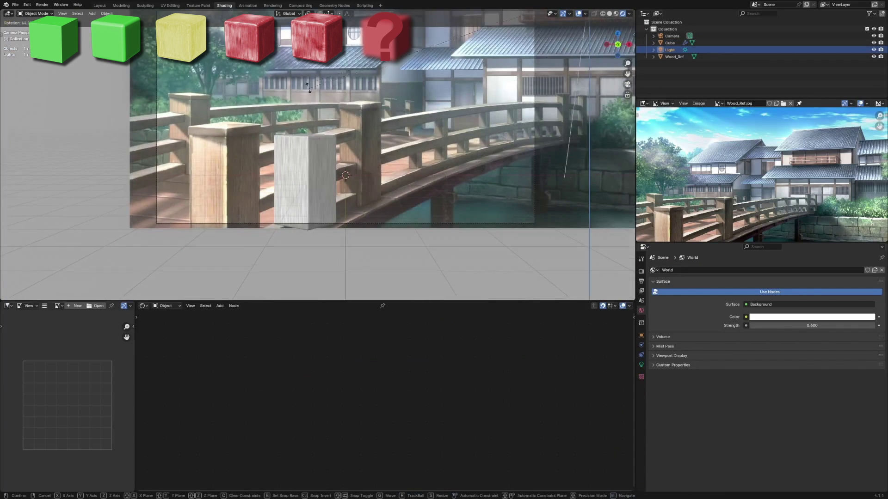
click(564, 167)
scroll(190, 188, up, 4)
key(r)
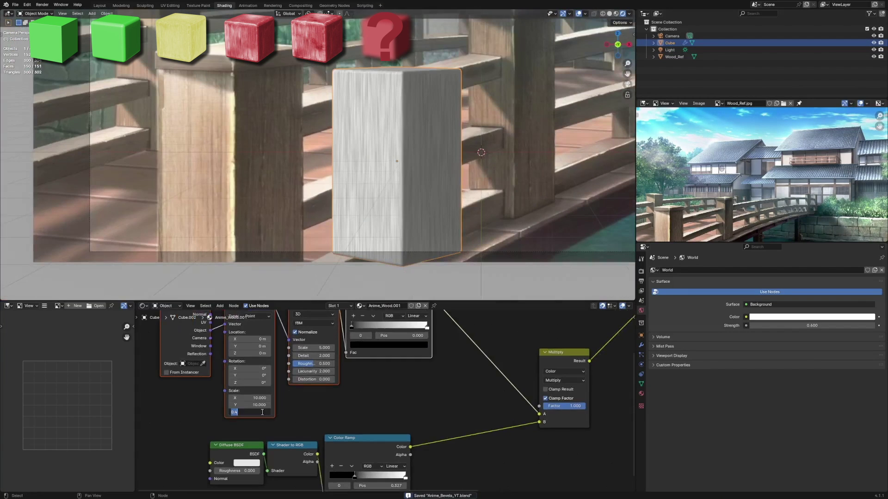
Set the Mapping node's Z scale to 0.2 and save the file
text(0.2)
key(Return)
key(ctrl+s)
Duplicate the texture coordinate, mapping, noise and Color Ramp nodes and place the copy below the shading chain
scroll(420, 376, down, 2)
drag(420, 397, 248, 350)
scroll(423, 382, down, 1)
scroll(434, 386, up, 2)
scroll(419, 382, down, 3)
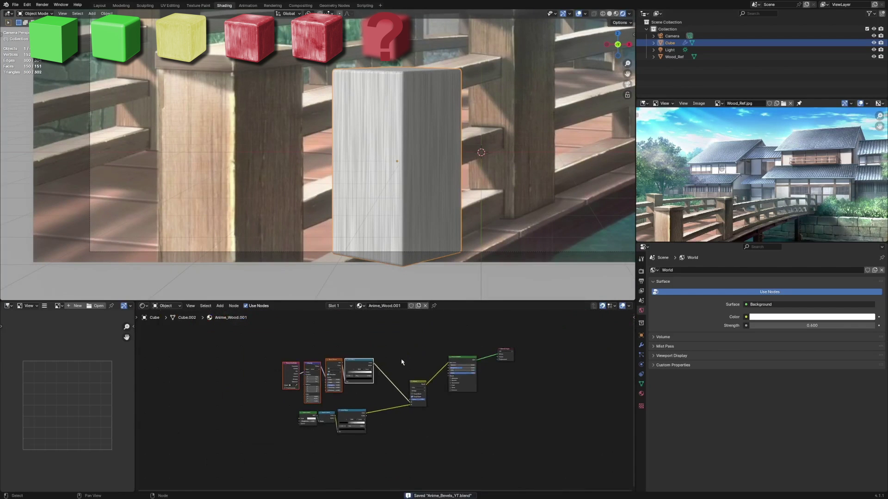
key(shift+d)
click(428, 440)
scroll(472, 435, up, 8)
middle_drag(432, 458, 402, 398)
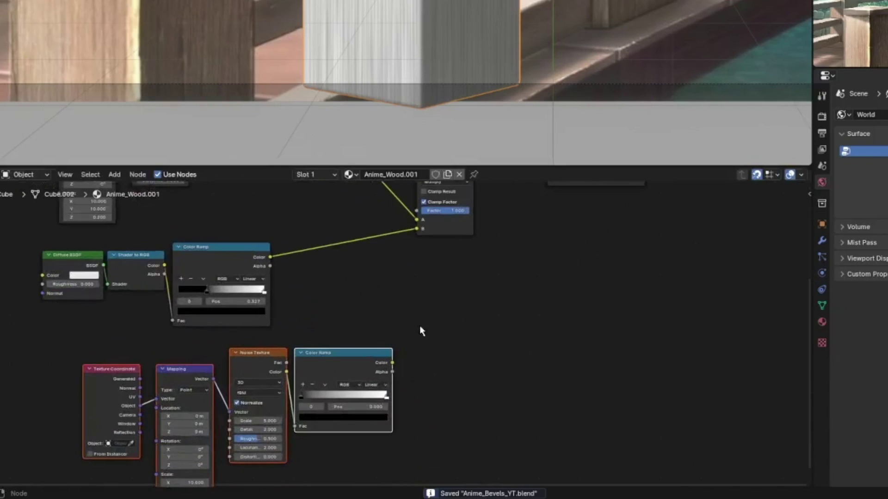
Add a Bump node beside the duplicated chain and feed its Height from the duplicated Color Ramp's colour
key(shift+a)
click(433, 376)
text(bu)
key(Return)
click(458, 273)
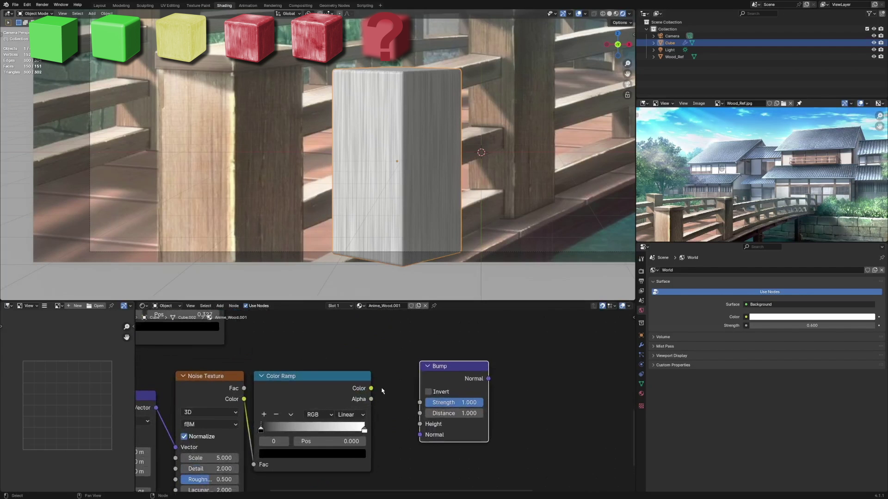
drag(388, 390, 420, 424)
Connect the Bump node's normal output to the Principled BSDF's Normal input
scroll(458, 371, down, 3)
middle_drag(473, 343, 383, 436)
drag(353, 484, 376, 463)
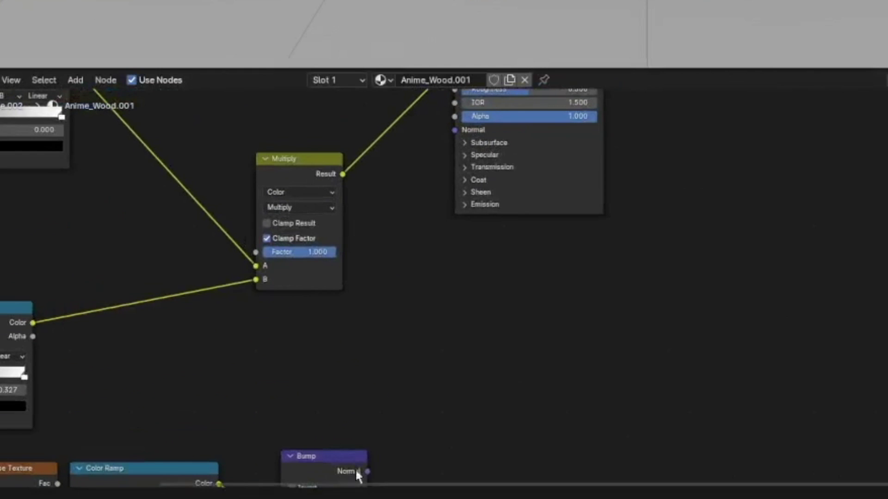
drag(418, 429, 465, 147)
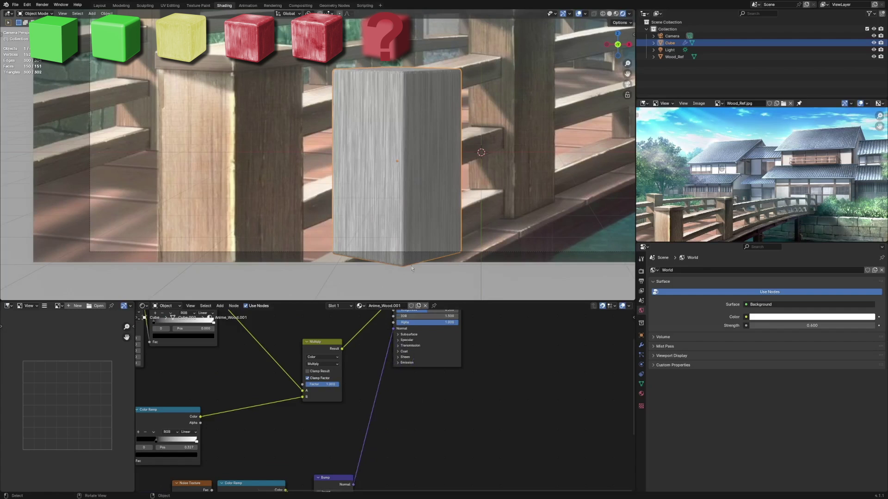
Select the light and rotate it to test how the bumped wood grain on the cube reacts
scroll(439, 176, down, 5)
click(406, 96)
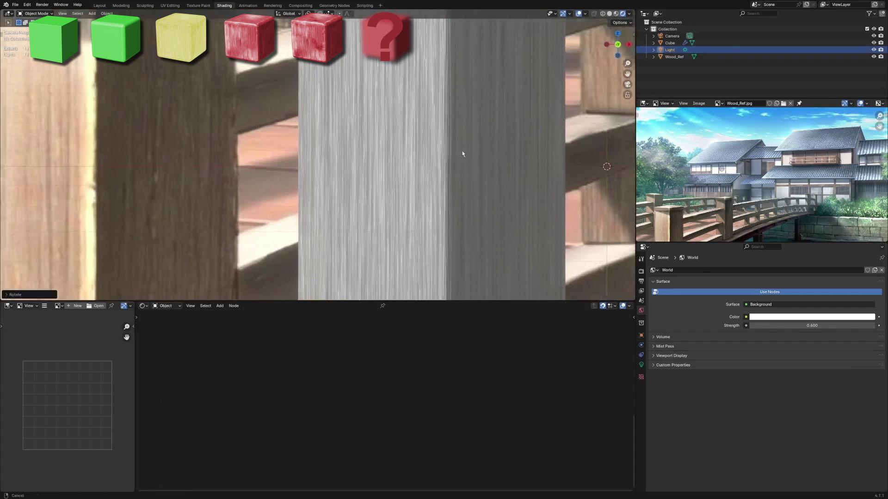
scroll(462, 151, down, 3)
key(r)
click(247, 217)
scroll(452, 220, down, 3)
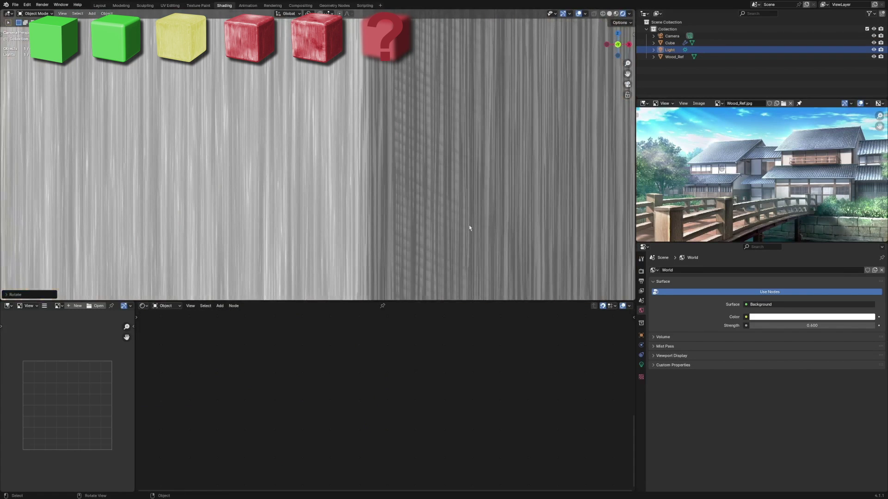
scroll(468, 224, down, 6)
key(r)
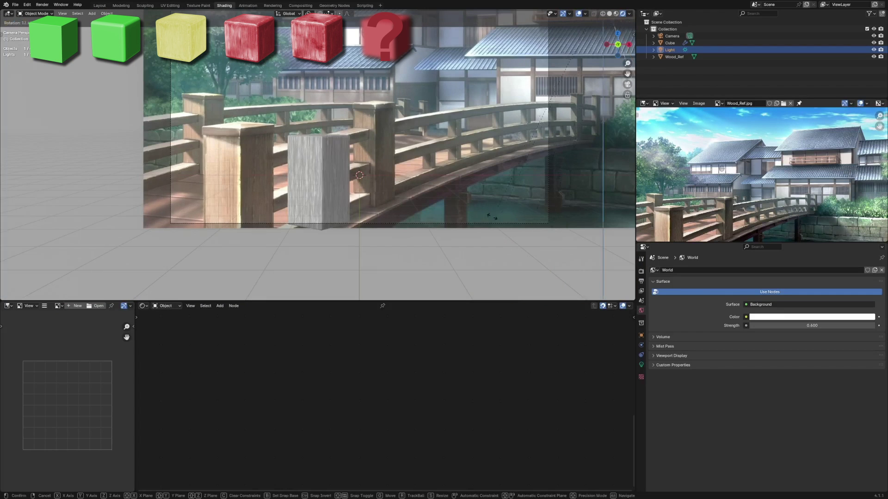
click(492, 216)
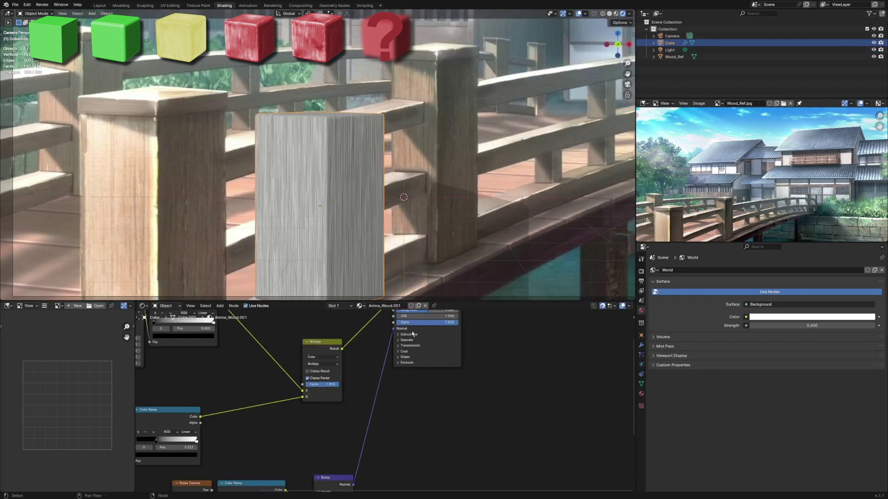
Detach and reattach the Bump link at the Principled BSDF to compare the cube without bump, and save the file
scroll(396, 420, down, 2)
middle_drag(396, 421, 453, 395)
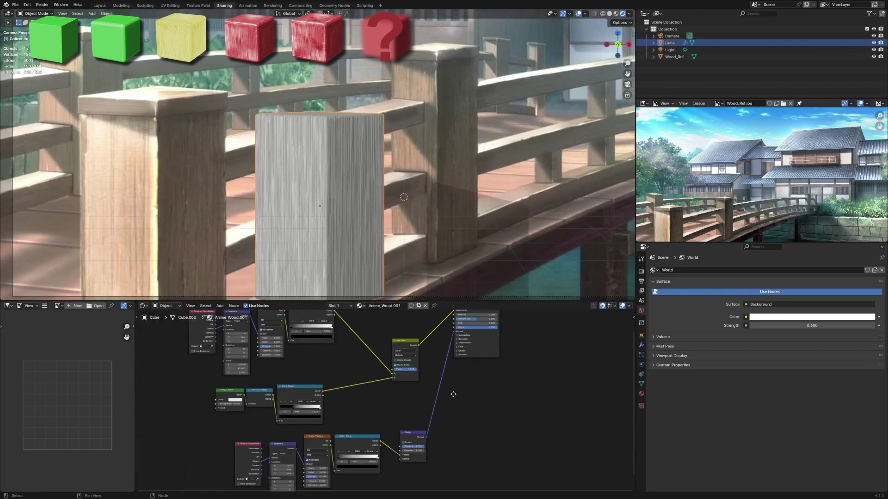
scroll(453, 394, up, 2)
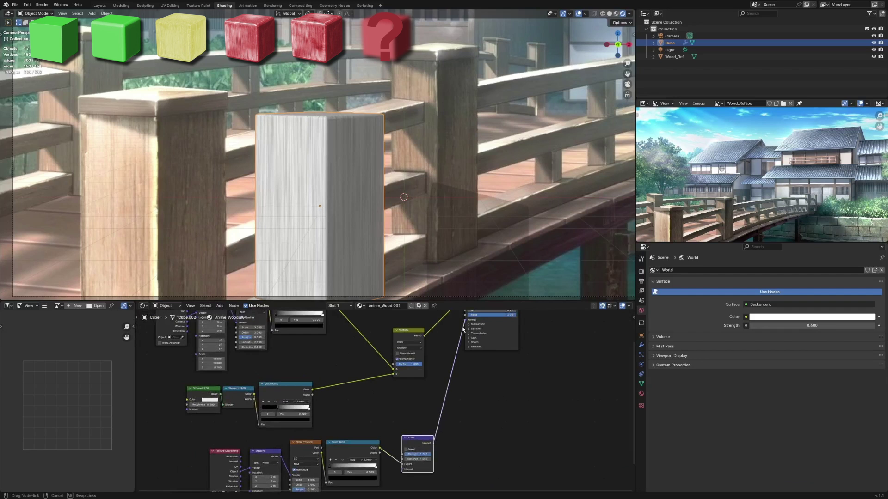
scroll(824, 249, down, 6)
scroll(721, 82, up, 2)
key(ctrl+s)
Set the light stop of the upper grain Color Ramp to a warm wood colour sampled from the reference post, and save
scroll(446, 372, up, 3)
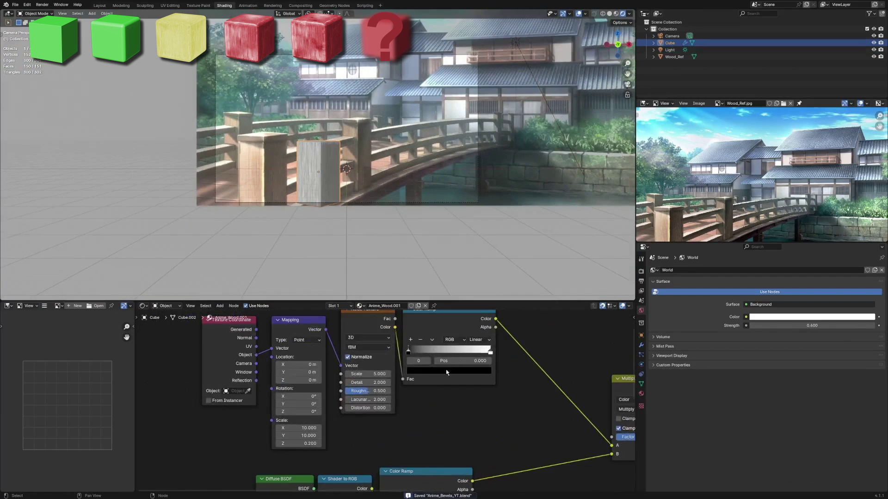
click(489, 351)
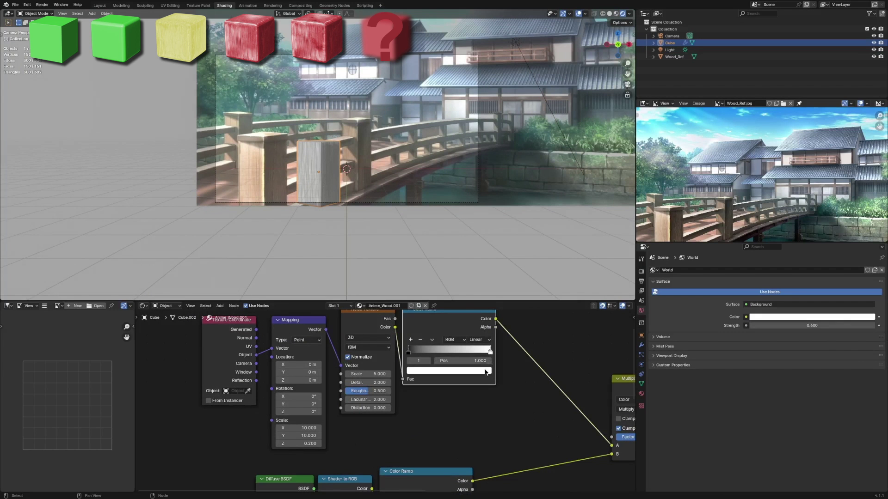
click(483, 370)
click(483, 336)
click(259, 167)
scroll(298, 173, up, 3)
shift+middle_drag(298, 173, 395, 173)
click(442, 371)
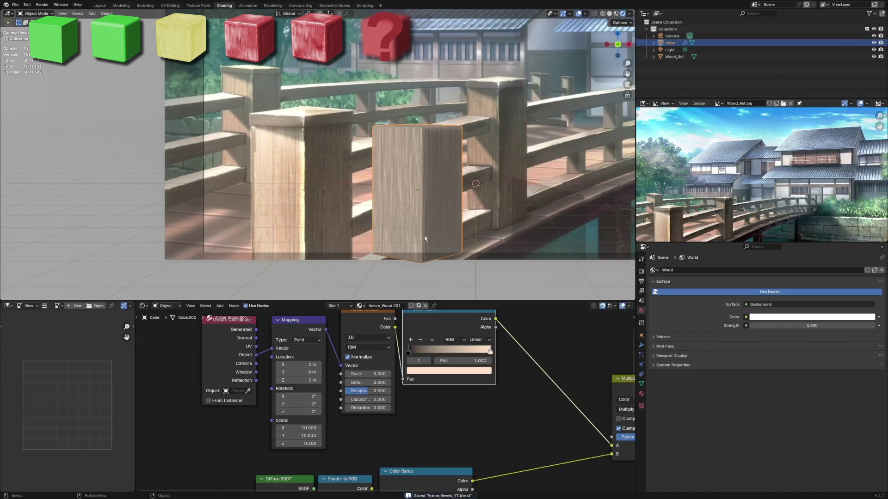
scroll(425, 238, up, 3)
key(ctrl+s)
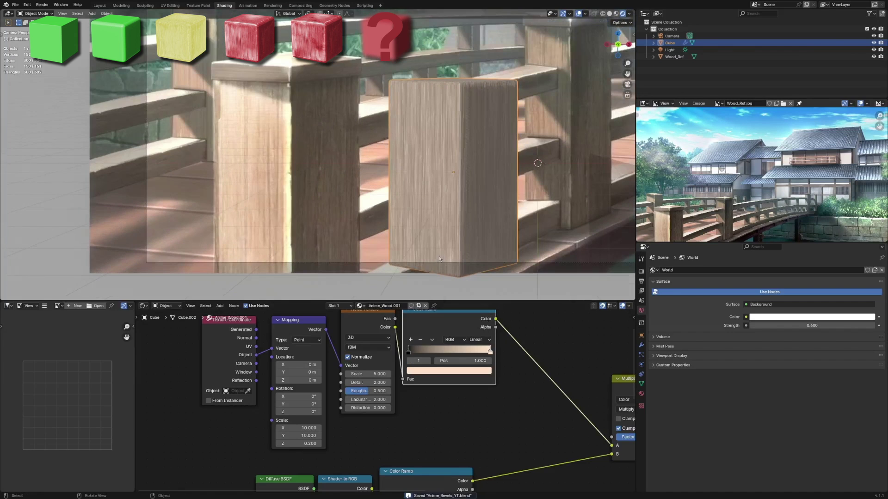
Open the render settings and expand the Color Management options
click(641, 273)
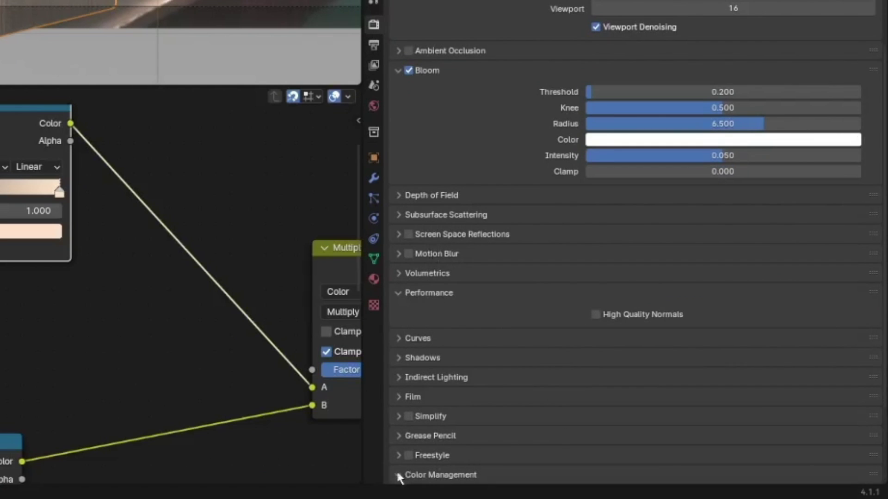
click(398, 475)
scroll(532, 355, down, 5)
click(406, 258)
click(408, 259)
click(407, 258)
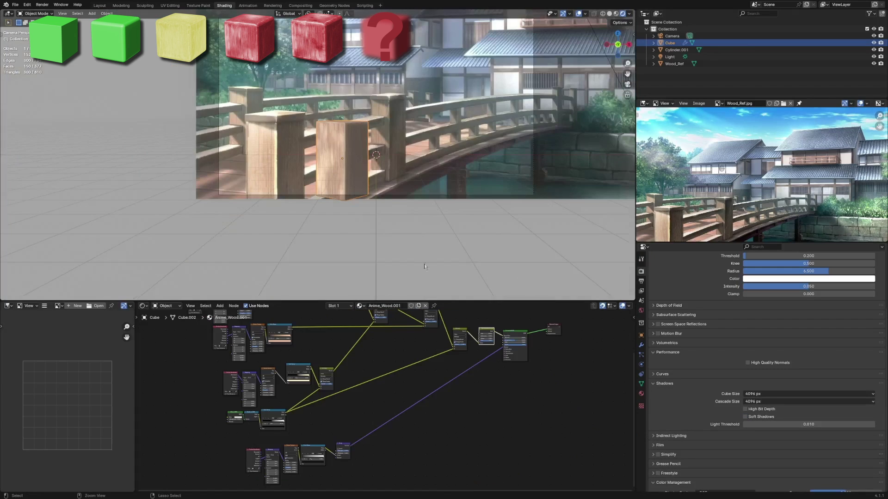
Save the file, deselect the cube and review the full node network of the wood material
key(ctrl+s)
click(424, 268)
scroll(445, 376, down, 2)
middle_drag(439, 372, 450, 409)
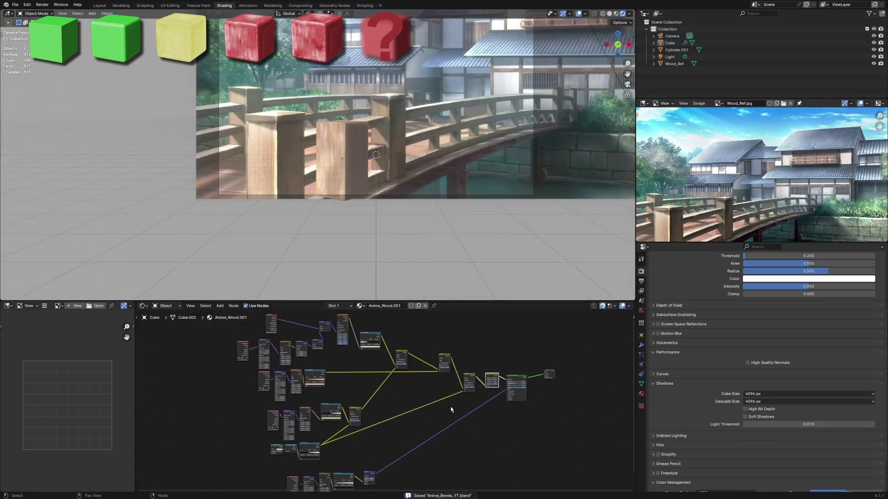
Enlarge the node editor and examine the wood cube against the reference bridge posts
drag(505, 302, 505, 266)
scroll(379, 180, up, 3)
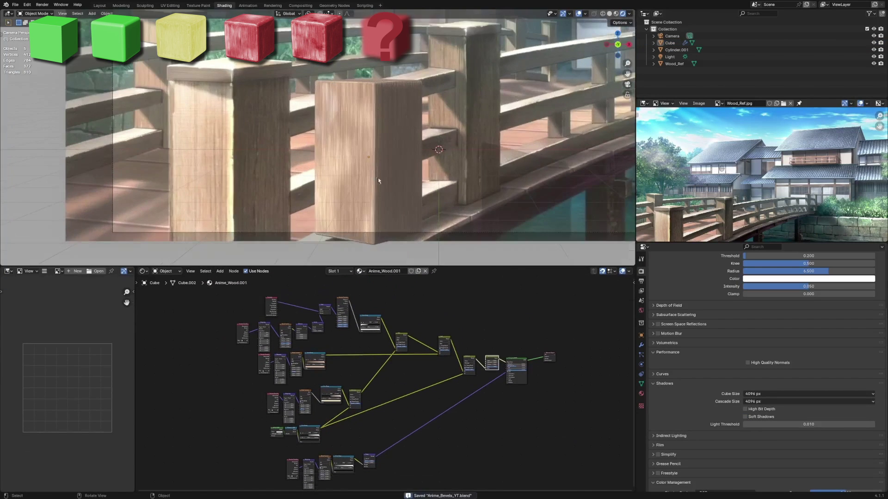
scroll(454, 389, up, 2)
mouse_move(454, 389)
middle_down()
mouse_move(496, 371)
mouse_move(467, 340)
mouse_move(488, 319)
mouse_move(483, 418)
mouse_move(448, 374)
middle_up()
scroll(481, 382, down, 1)
scroll(481, 381, up, 4)
scroll(479, 334, down, 4)
scroll(483, 418, down, 2)
Select the lower node groups of the wood material to single them out, and save the file
drag(455, 455, 297, 342)
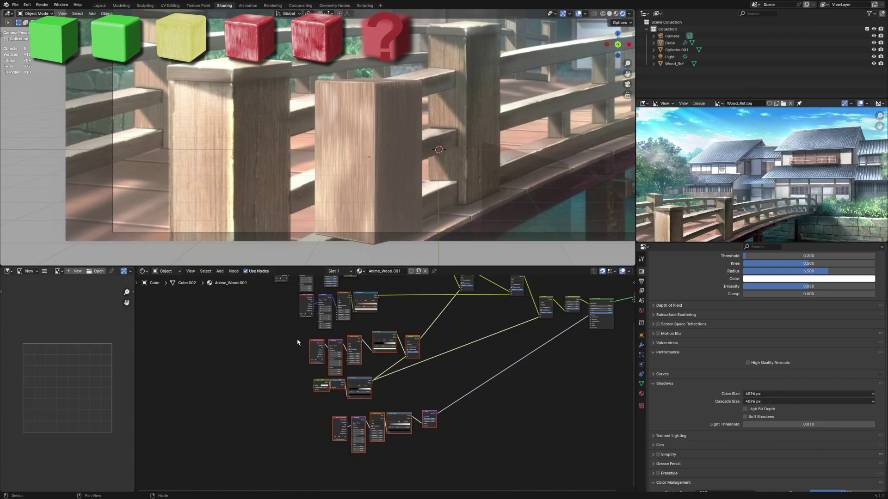
scroll(433, 367, up, 4)
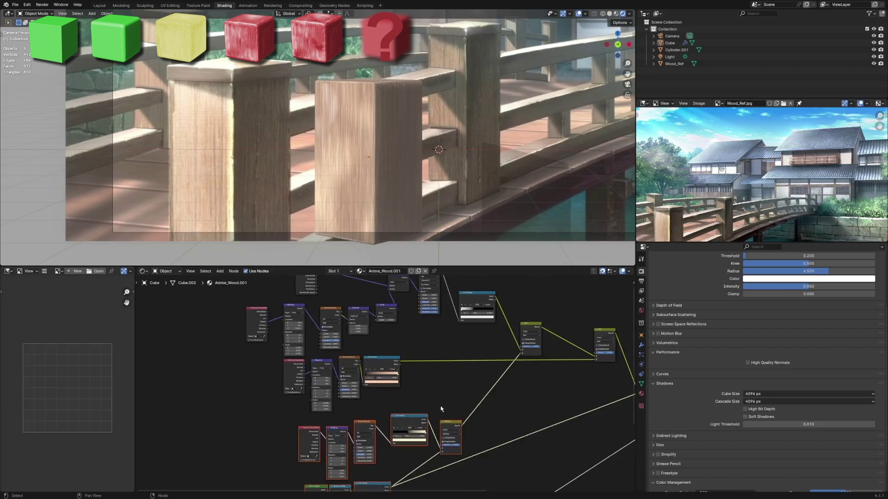
click(376, 295)
drag(475, 433, 307, 315)
key(ctrl+s)
Move the upper Color Ramp clear of the Voronoi Texture node
scroll(411, 344, up, 3)
drag(469, 259, 375, 245)
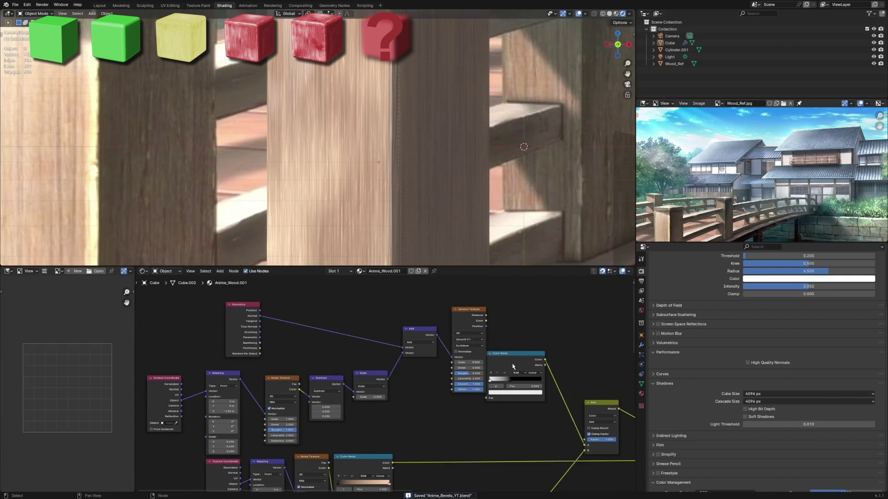
drag(512, 366, 536, 366)
Try other values in the Scale and Subtract nodes of the upper grain group, undoing each change
middle_drag(407, 406, 430, 396)
scroll(384, 385, up, 2)
scroll(412, 236, down, 1)
scroll(390, 387, up, 3)
drag(403, 388, 573, 388)
scroll(393, 245, down, 3)
key(ctrl+z)
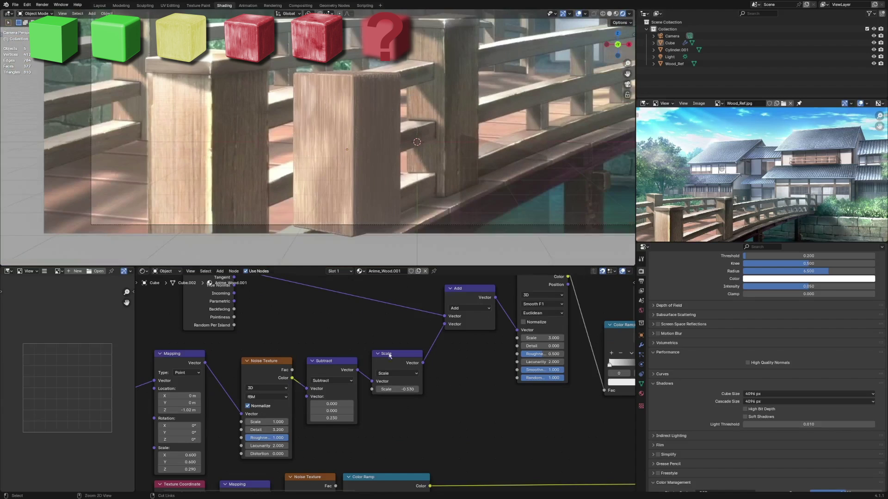
drag(332, 410, 384, 411)
key(ctrl+z)
drag(332, 418, 481, 418)
key(ctrl+z)
Try a Detail of about 1.3 on the Voronoi Texture of the upper grain group
middle_drag(476, 317, 416, 338)
scroll(416, 339, up, 1)
drag(487, 368, 518, 368)
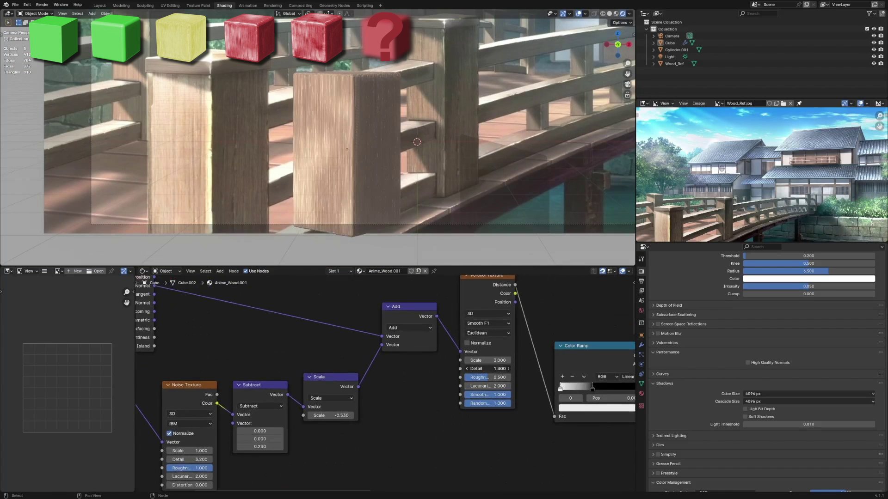
Set the Detail of the Noise Texture feeding the Subtract node to 4.9, compare the grain with the reference, and save the file
middle_drag(201, 459, 368, 424)
scroll(368, 424, up, 1)
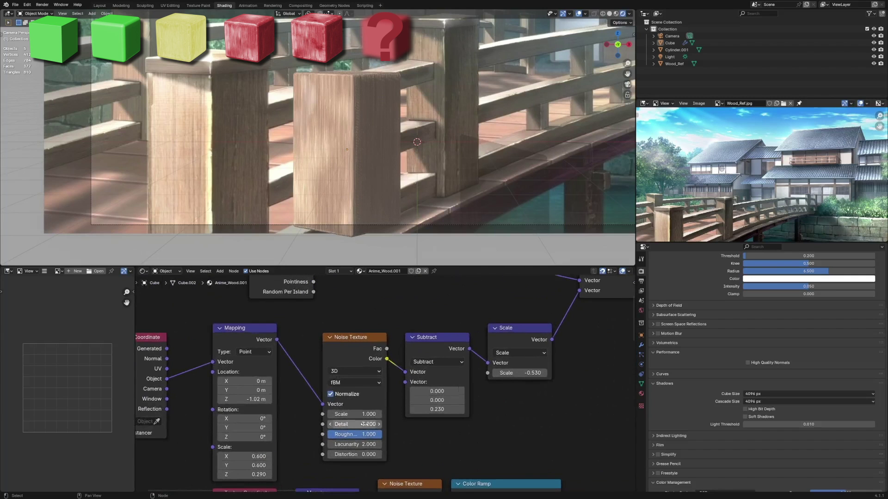
drag(367, 424, 348, 424)
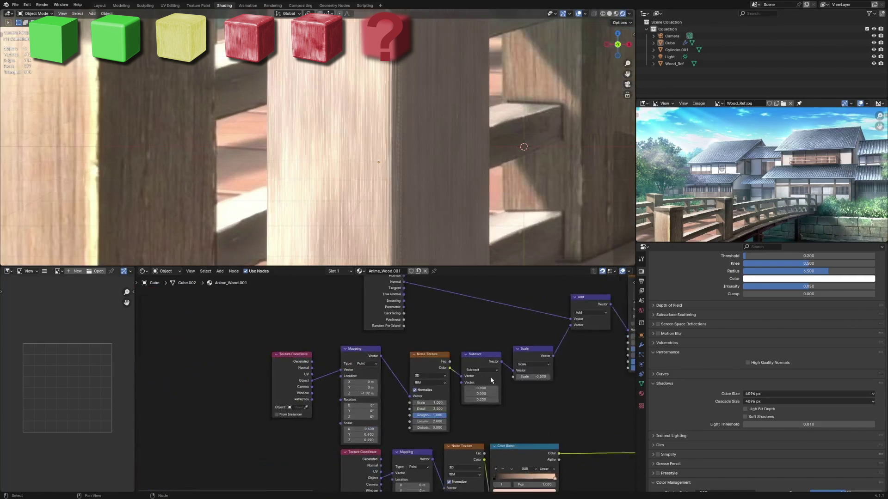
scroll(485, 383, up, 4)
scroll(433, 209, down, 3)
scroll(433, 208, down, 1)
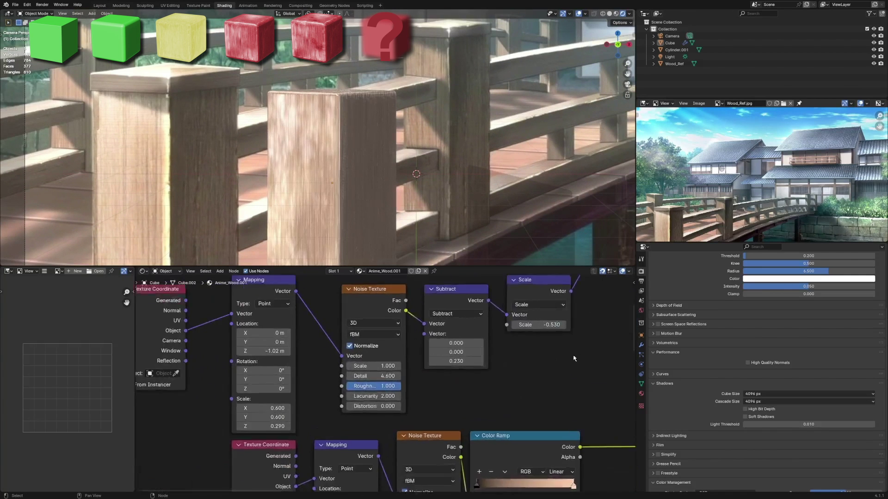
drag(369, 374, 395, 373)
scroll(372, 175, up, 10)
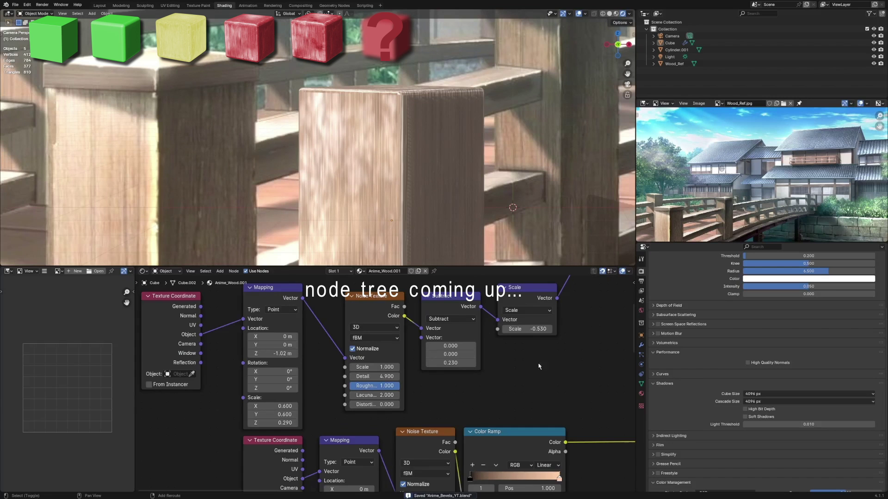
middle_drag(538, 366, 500, 389)
drag(412, 377, 417, 377)
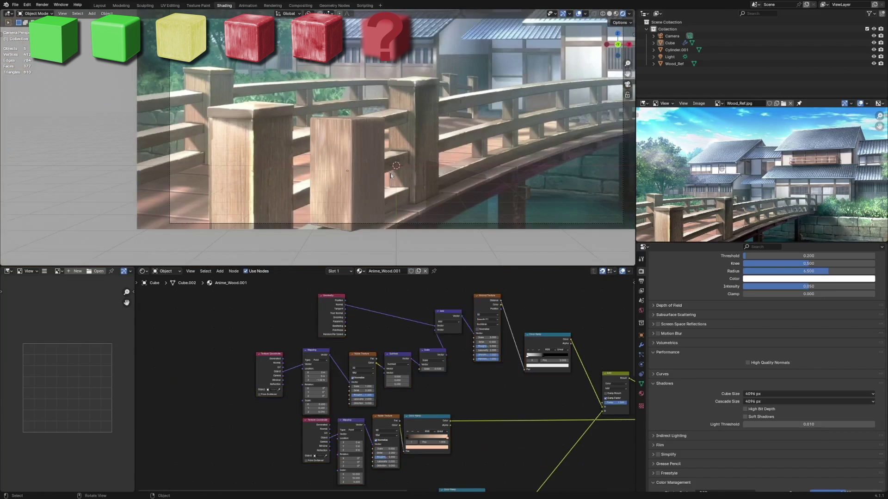
key(ctrl+s)
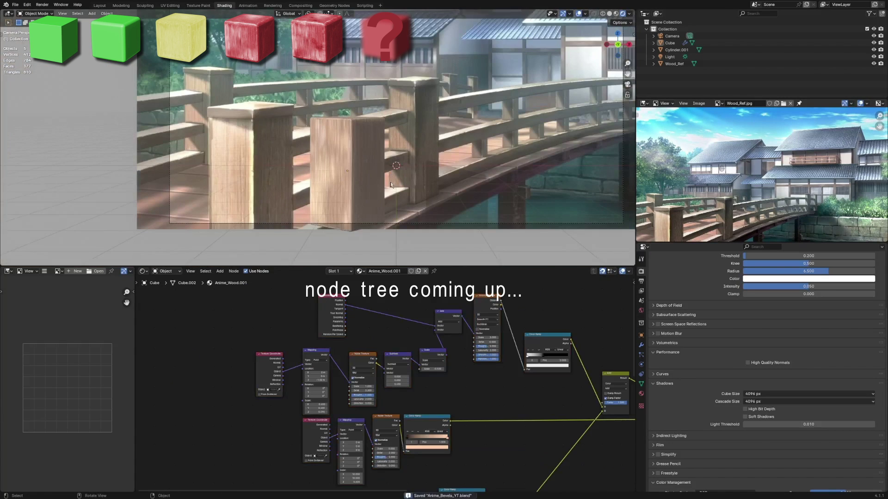
Examine the upper Voronoi grain group and the Noise Texture and Color Ramp group beneath it
middle_drag(446, 362, 384, 370)
scroll(384, 370, down, 2)
scroll(384, 374, up, 2)
scroll(384, 376, down, 1)
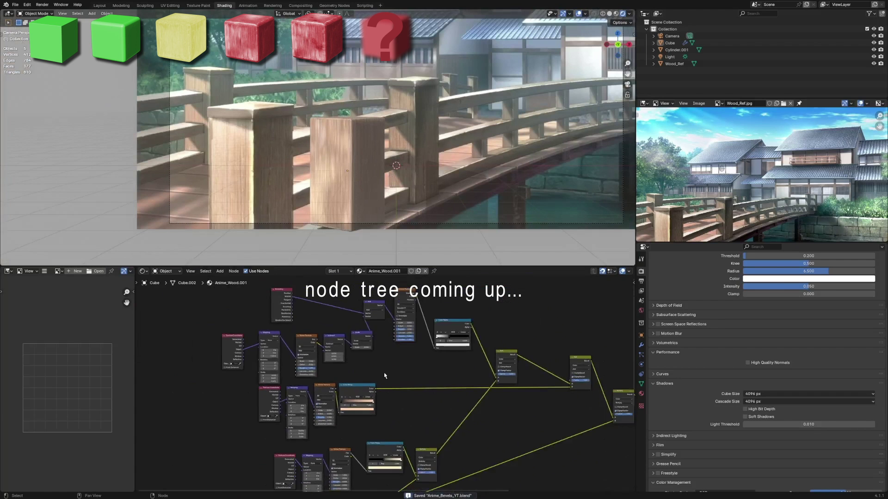
scroll(361, 401, up, 5)
middle_drag(361, 401, 467, 312)
scroll(467, 310, up, 2)
scroll(430, 331, down, 4)
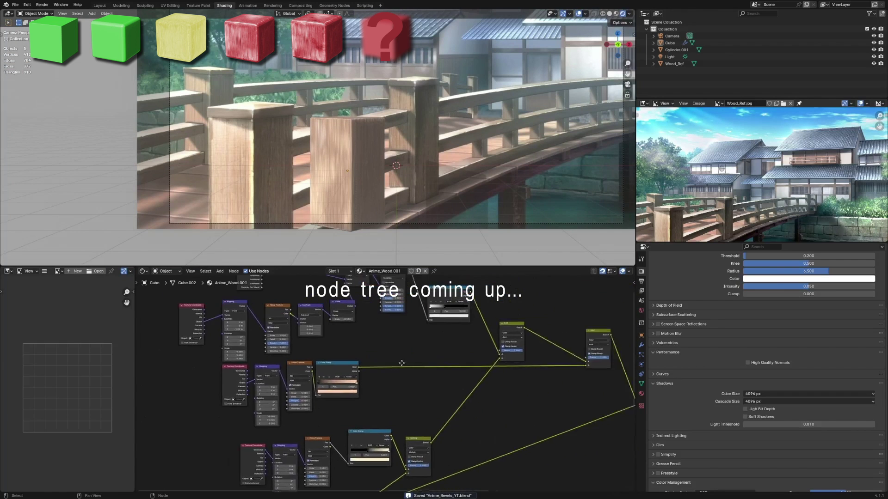
scroll(350, 357, up, 3)
scroll(405, 368, down, 3)
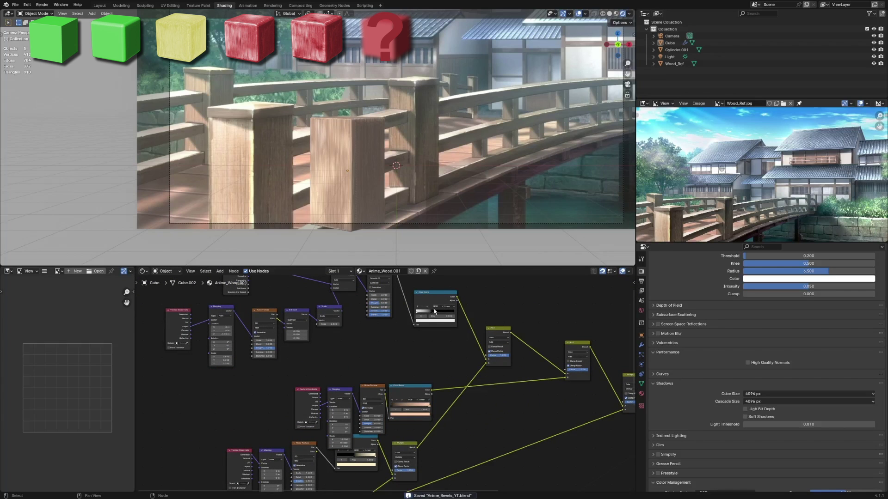
Examine the upper Color Ramp, the lower noise group and the Diffuse BSDF, Shader to RGB and Color Ramp chain
scroll(434, 314, up, 5)
scroll(451, 333, down, 4)
scroll(454, 356, up, 2)
middle_drag(482, 300, 460, 327)
scroll(459, 361, down, 4)
middle_drag(458, 395, 459, 300)
scroll(295, 460, up, 1)
middle_drag(335, 442, 415, 390)
scroll(415, 390, up, 5)
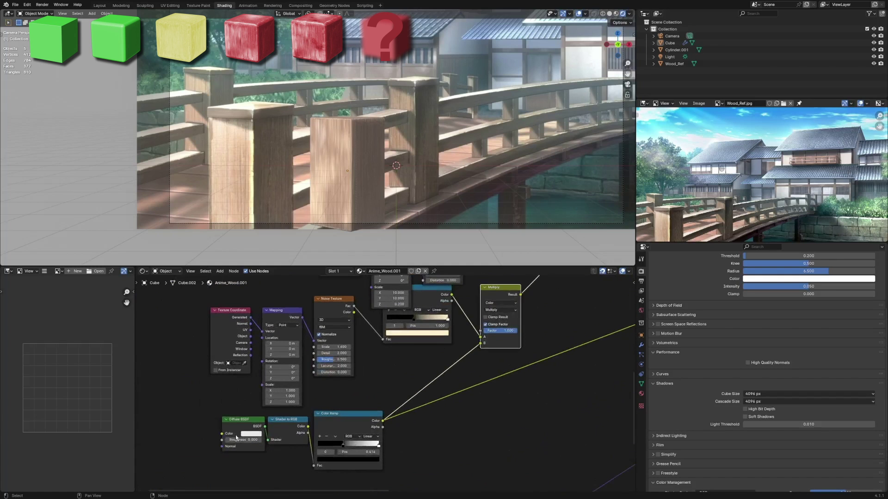
Follow the links from the lower Multiply node through the two Add nodes to the final Multiply node
middle_drag(473, 357, 356, 435)
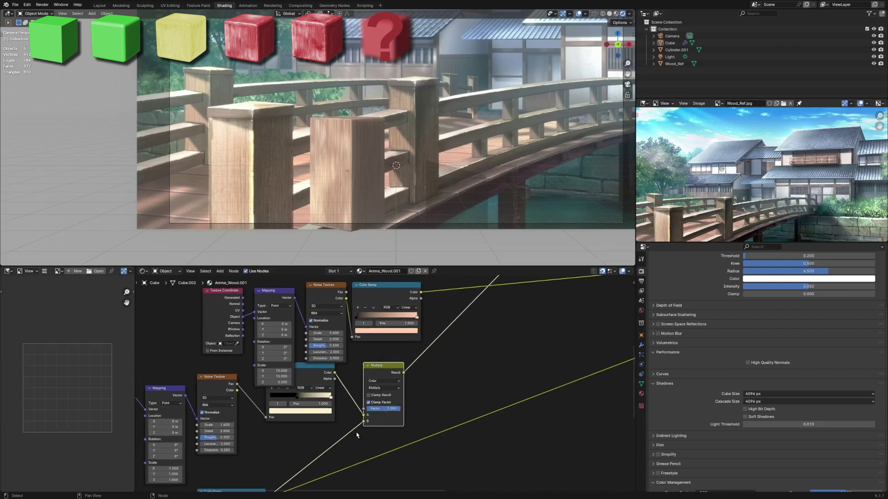
scroll(435, 341, up, 5)
scroll(434, 340, right, 4)
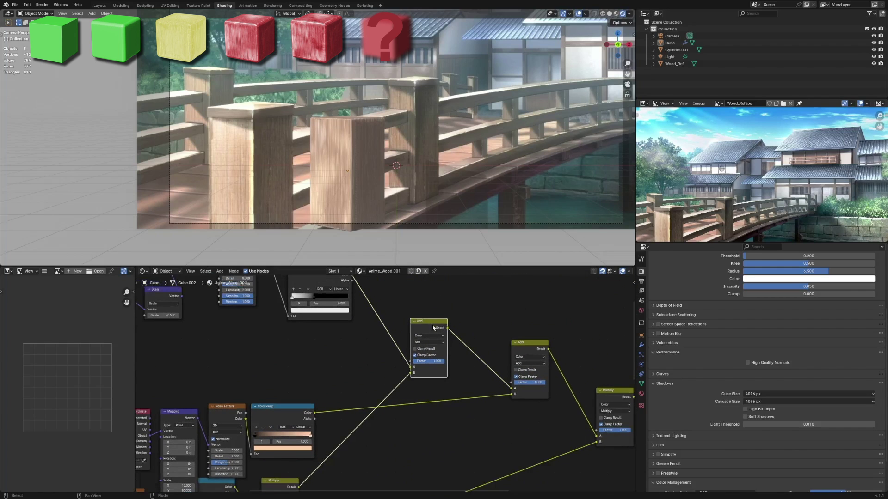
scroll(432, 328, down, 4)
scroll(482, 60, down, 4)
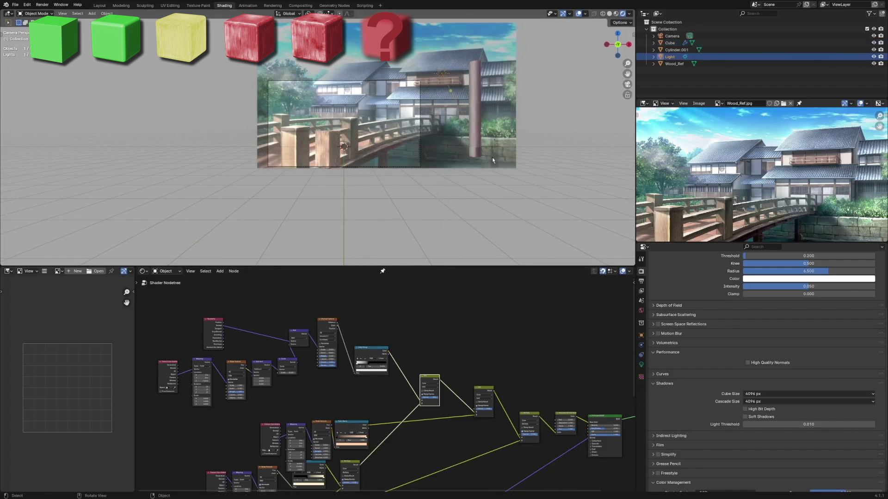
Rotate the light about the Z axis to illuminate the opposite side of the cube
scroll(521, 190, up, 3)
scroll(521, 190, down, 3)
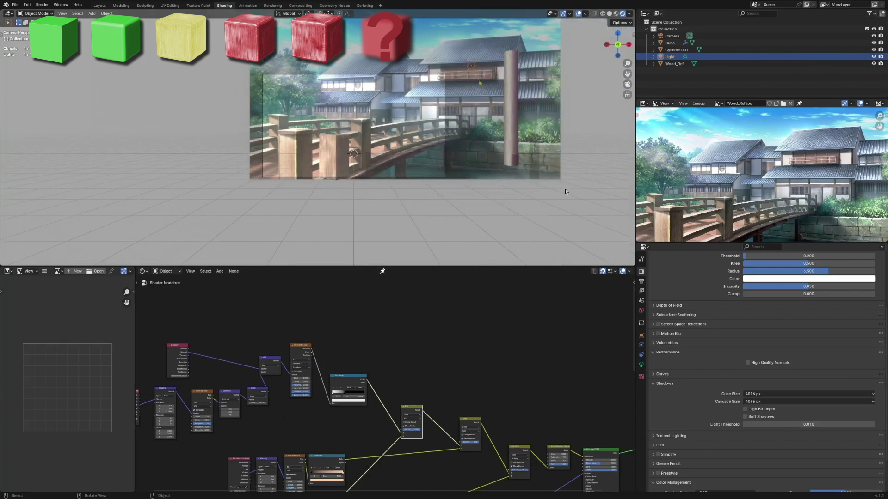
key(r)
key(z)
click(360, 181)
scroll(360, 180, up, 5)
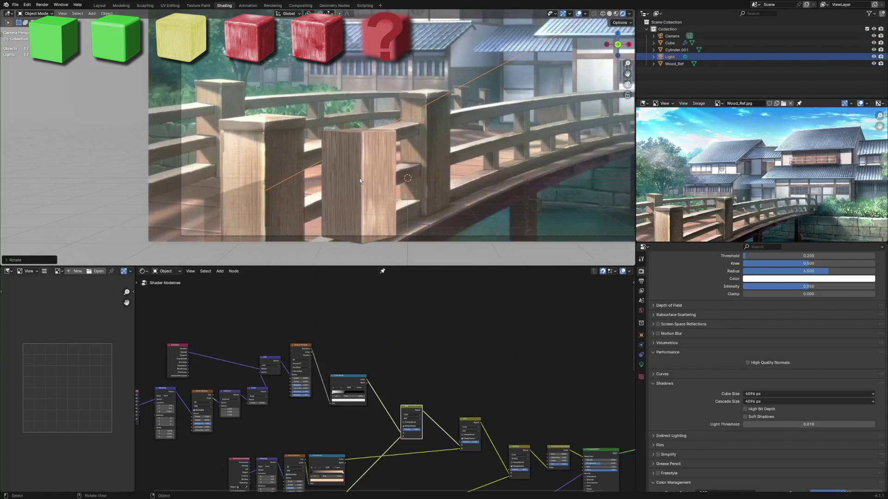
Try the light stop of the upper Color Ramp at about 0.25, and return it to position 0
scroll(360, 181, up, 2)
scroll(407, 365, up, 5)
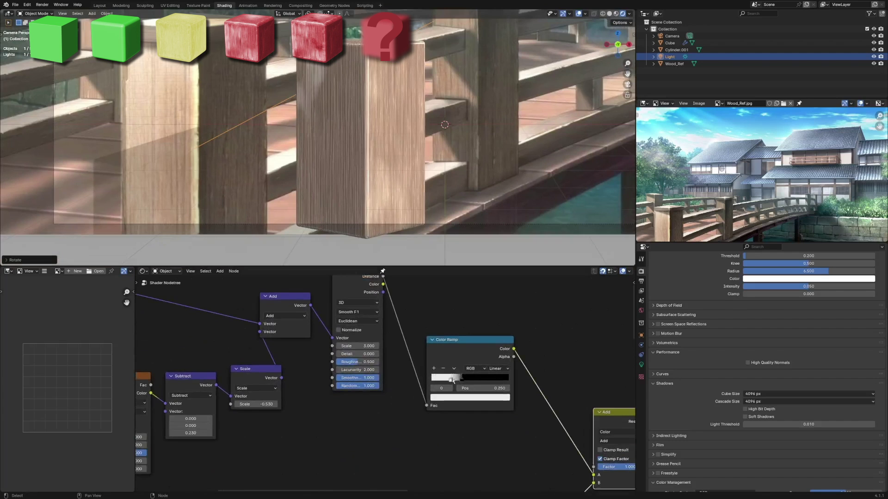
drag(453, 380, 312, 110)
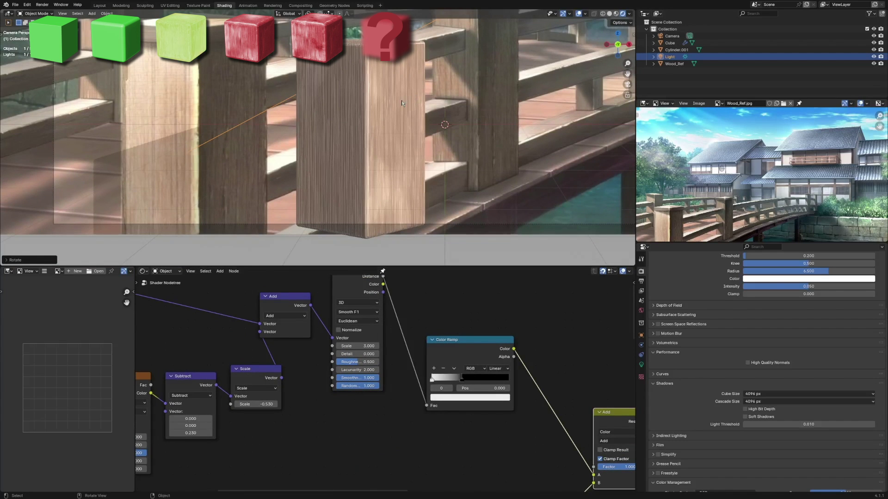
scroll(398, 115, down, 2)
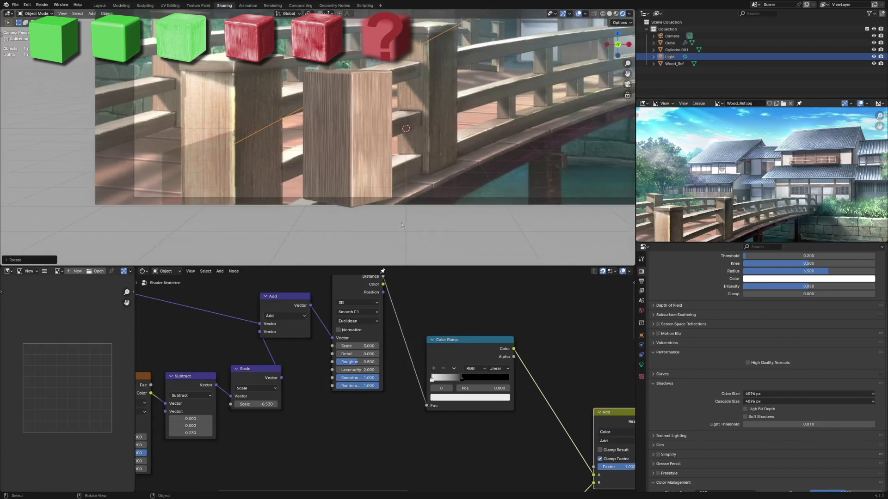
scroll(486, 120, down, 3)
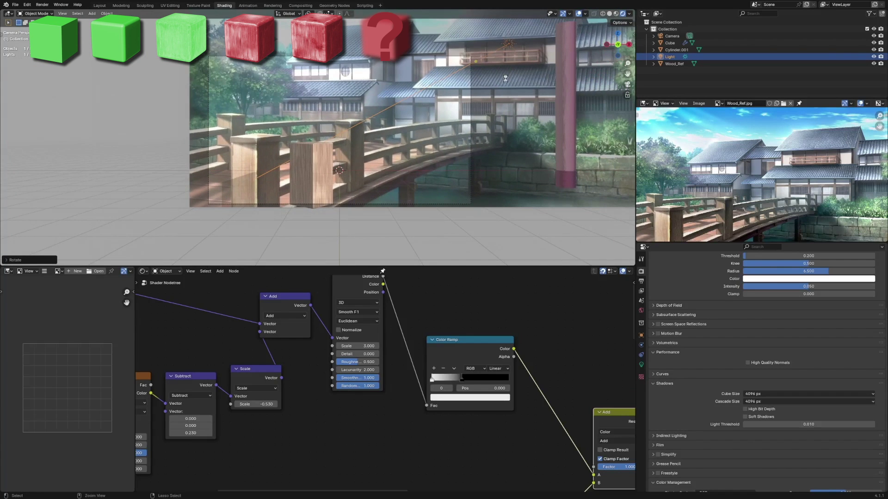
Save the file, maximise the node editor and frame the complete wood material network
key(ctrl+s)
scroll(451, 159, up, 4)
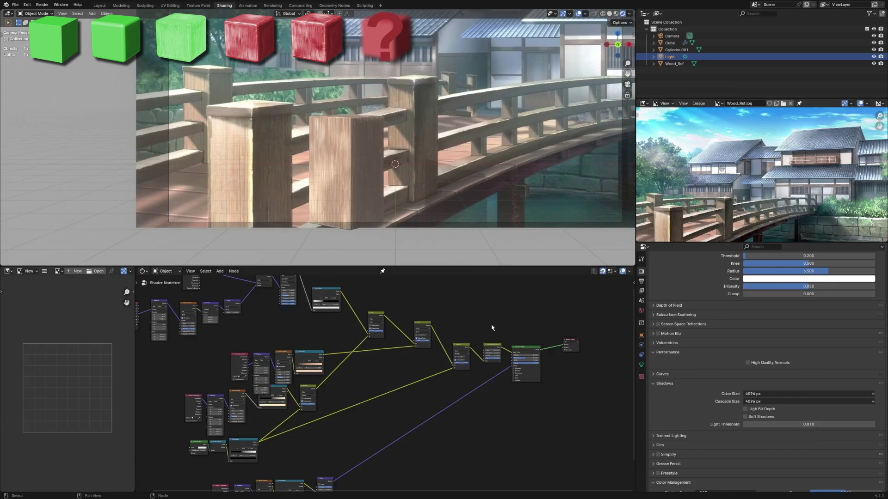
key(ctrl+space)
key(Home)
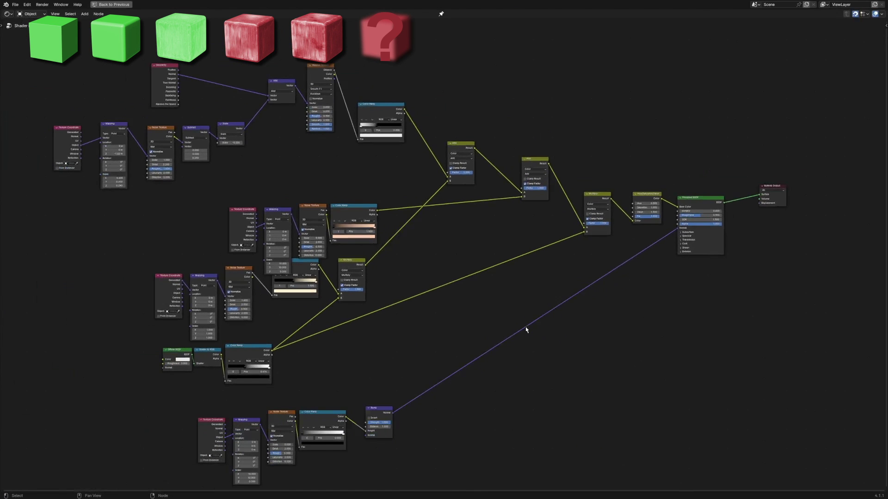
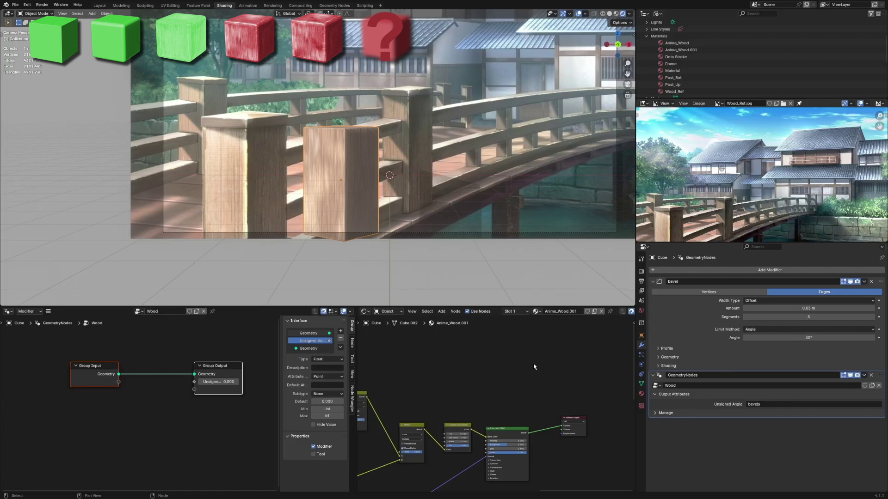
Save the file and space the Group Output node further from the Group Input in the Wood geometry node group
key(ctrl+s)
scroll(522, 368, up, 2)
click(223, 372)
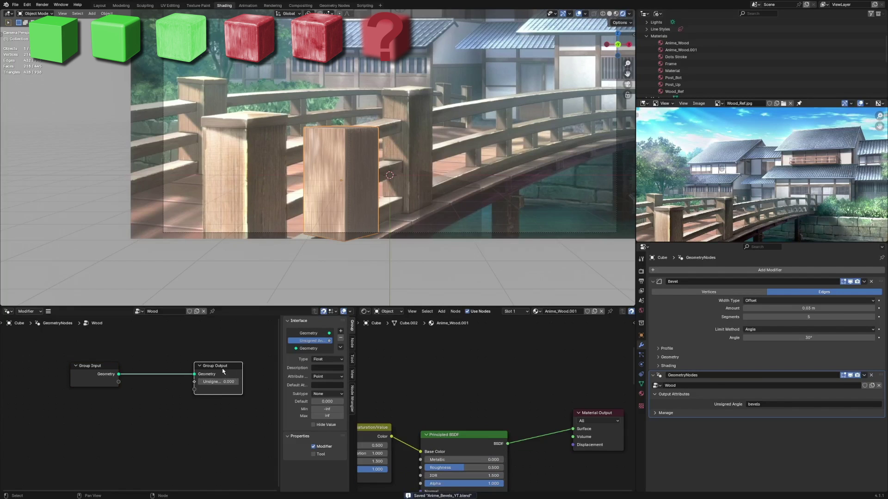
drag(222, 372, 237, 371)
click(80, 370)
drag(236, 415, 76, 356)
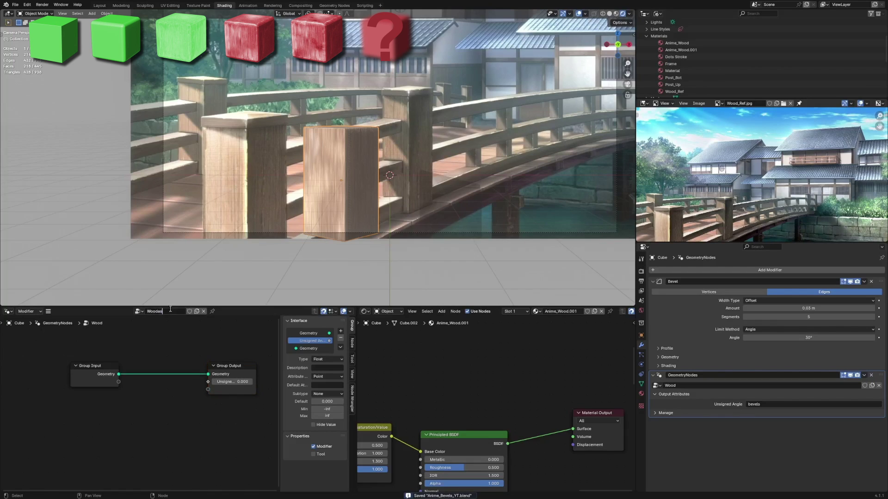
key(Return)
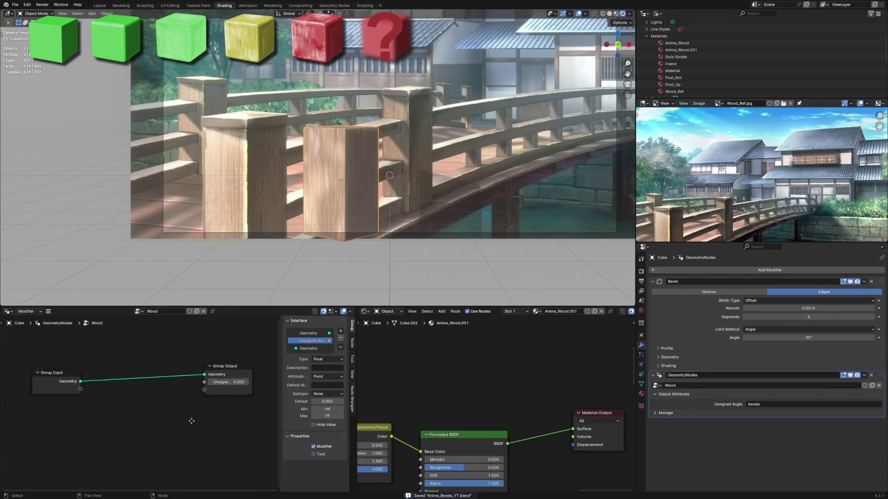
Save the file and add an Attribute node above the Principled BSDF in the wood material
click(296, 349)
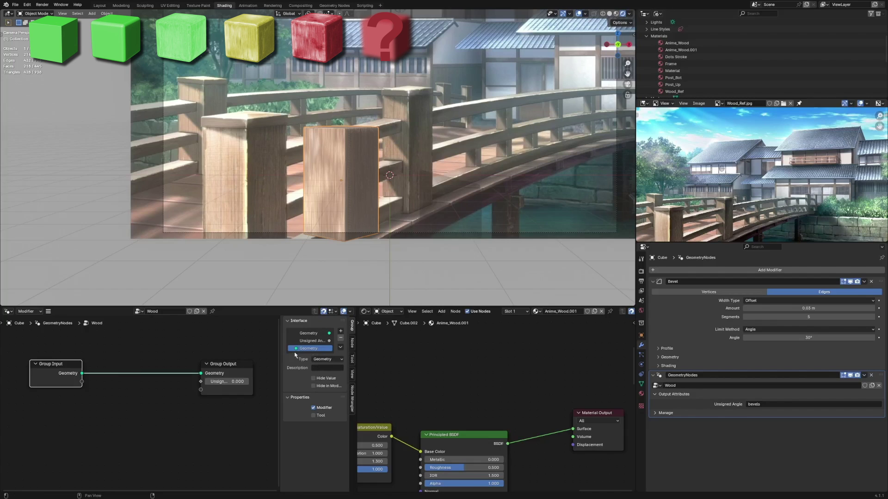
key(ctrl+s)
key(shift+a)
text(attrib)
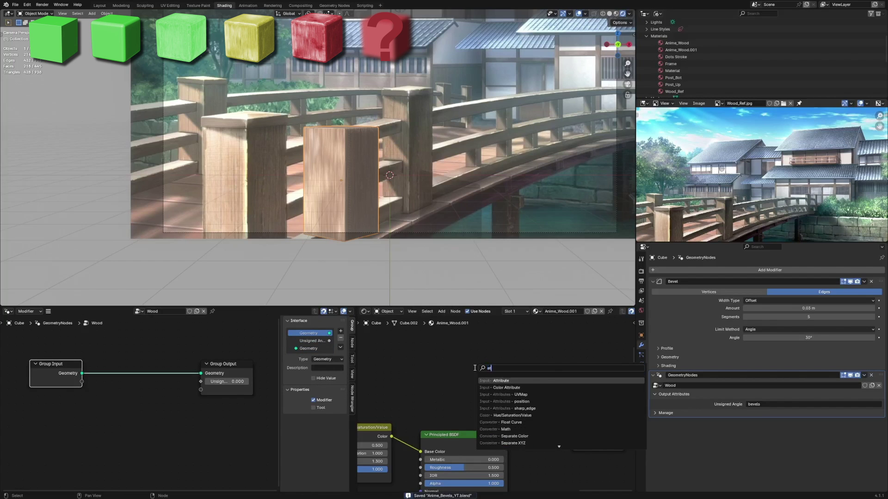
key(Return)
click(395, 333)
Add a Color Ramp beside the Attribute node and connect the Attribute to its Fac input
key(shift+a)
text(col)
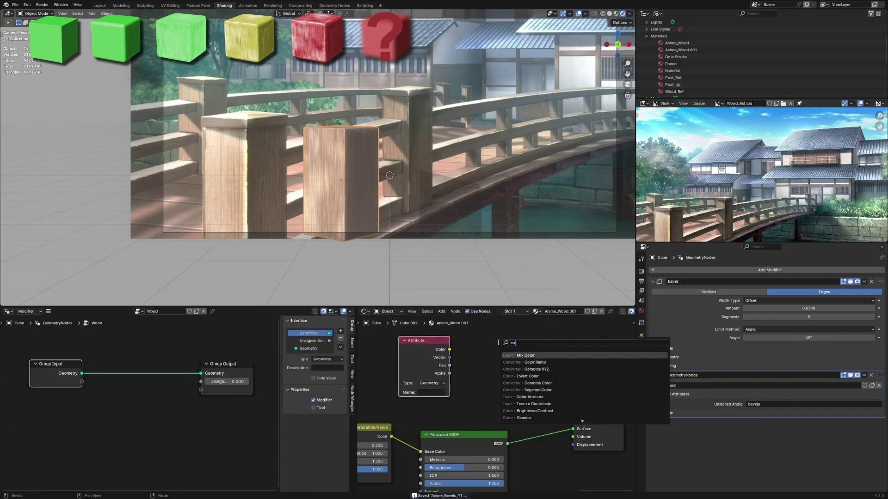
key(Return)
click(467, 332)
scroll(454, 363, down, 2)
drag(480, 397, 479, 398)
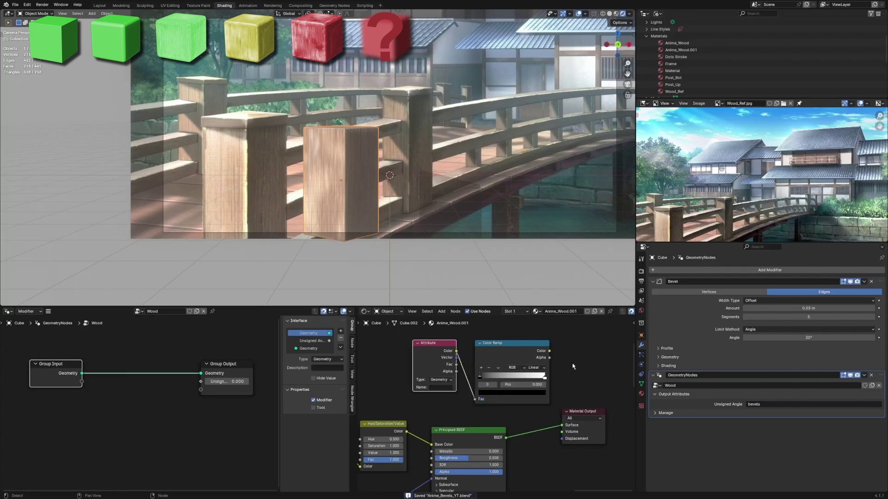
Preview the Color Ramp through the Material Output and set the Attribute node's name to bevels
middle_drag(571, 367, 547, 364)
ctrl+shift+click(494, 357)
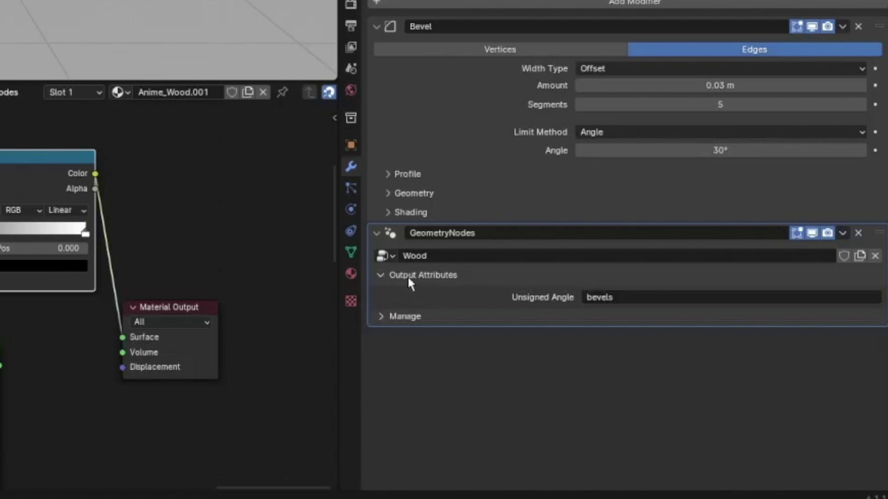
click(682, 296)
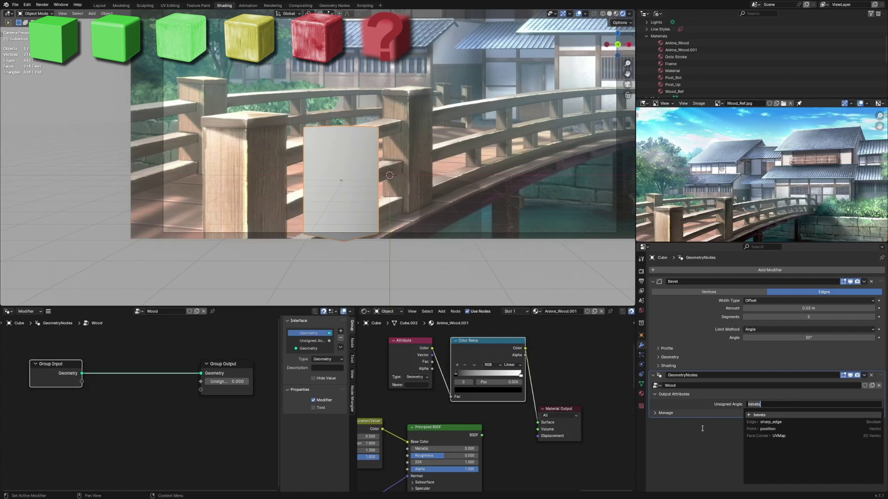
click(702, 428)
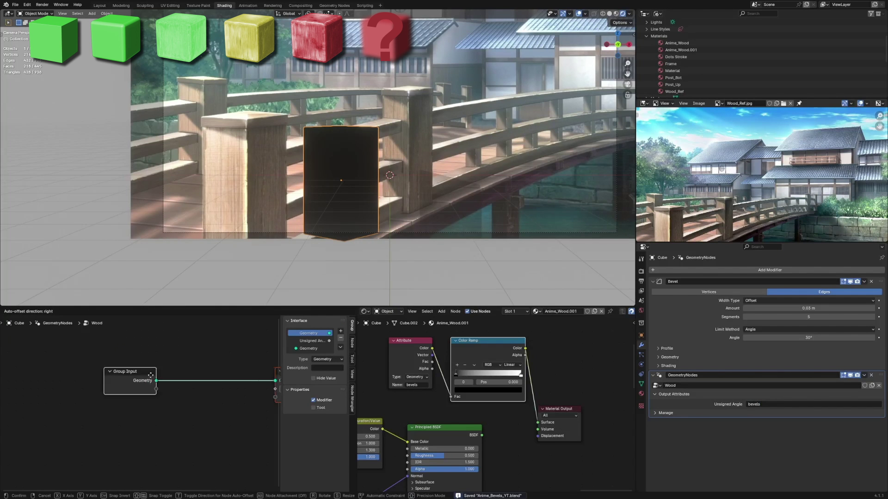
Add an Edge Angle node to the Wood node group and connect its Unsigned Angle to the Group Output's Unsigned Angle
click(103, 359)
click(103, 359)
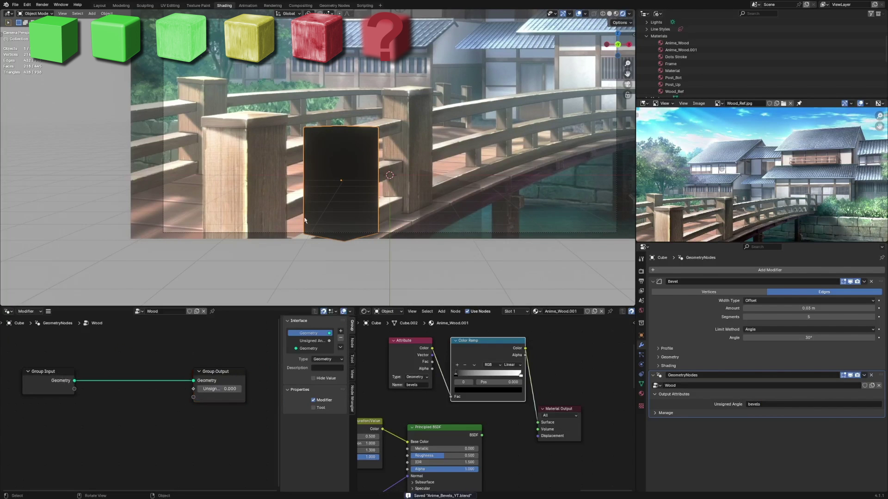
drag(227, 396, 227, 395)
key(g)
click(234, 395)
click(183, 361)
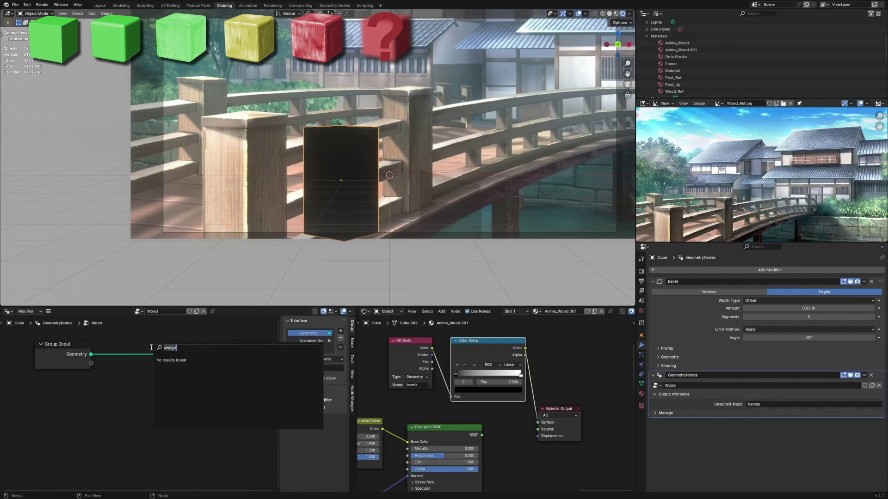
text(edge)
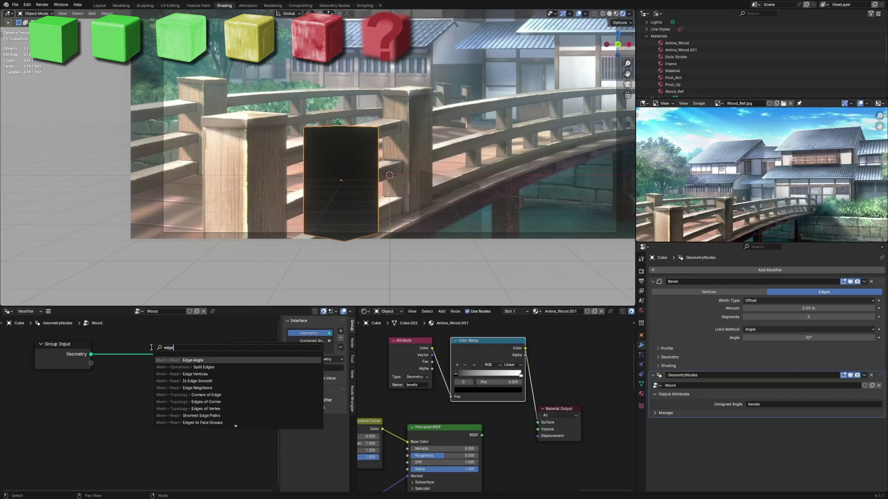
key(Return)
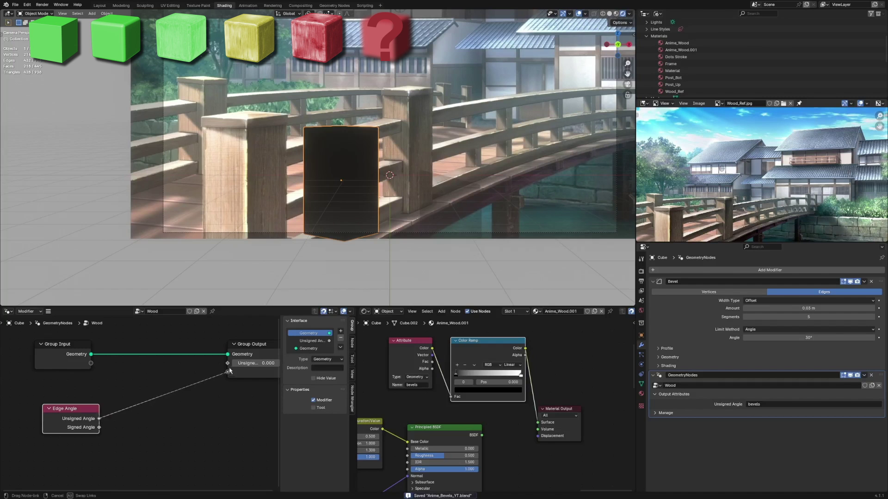
drag(229, 371, 231, 365)
Move the Color Ramp stops closer together with the white stop at 0.536, and set the Bevel amount to 0.17 m
scroll(417, 203, up, 6)
scroll(432, 197, down, 8)
scroll(409, 221, up, 4)
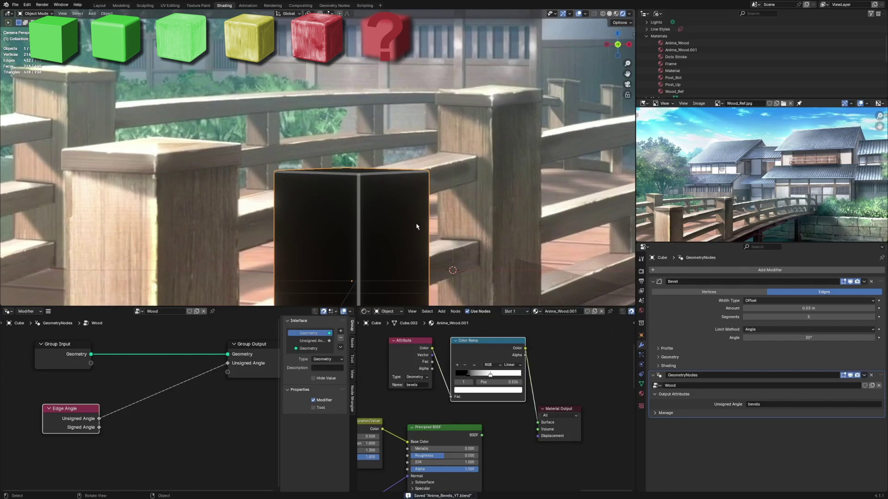
drag(808, 308, 835, 308)
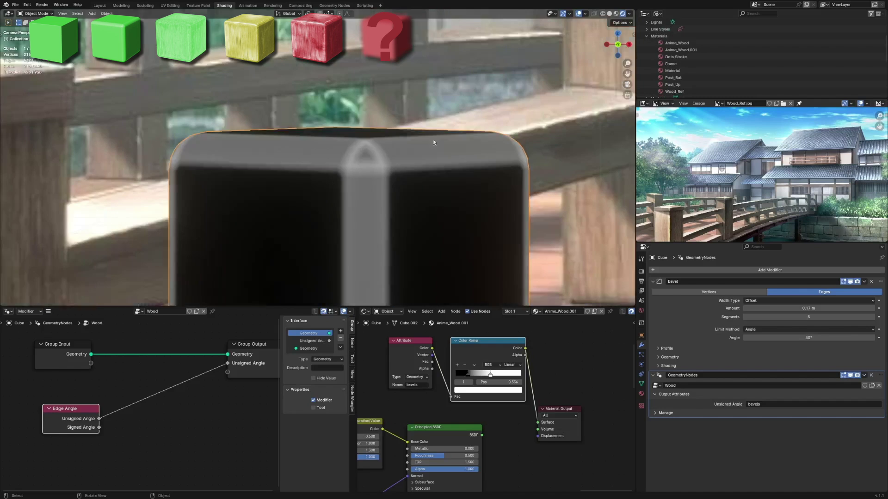
Try bringing the Color Ramp's black and white stops close together for a harder edge mask, and undo the change
scroll(401, 161, down, 2)
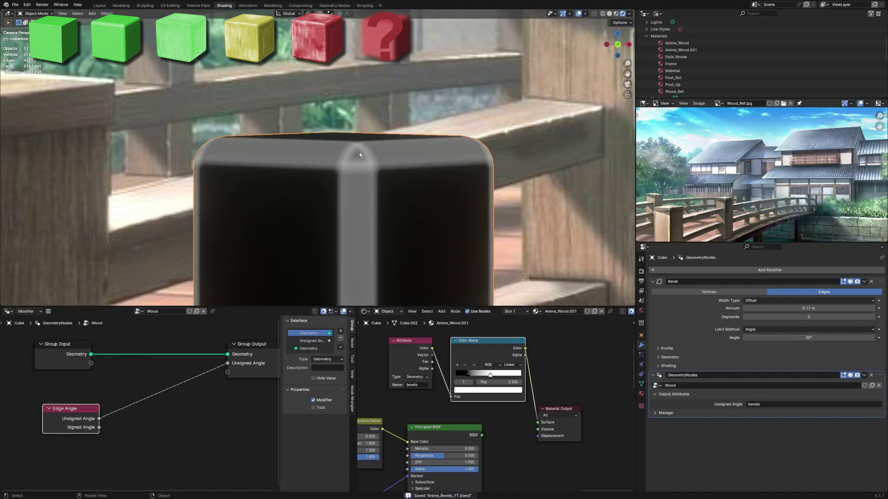
scroll(494, 272, up, 3)
mouse_move(469, 375)
mouse_down()
mouse_move(495, 379)
mouse_move(464, 374)
mouse_up()
scroll(424, 178, down, 6)
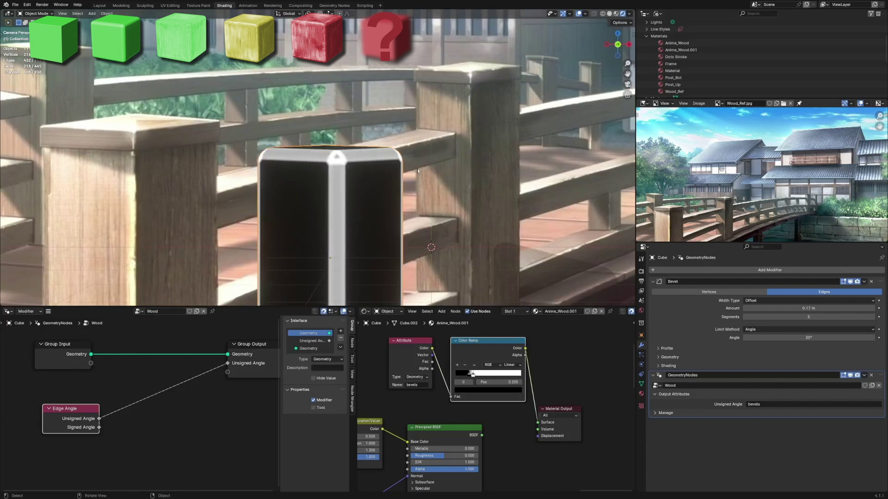
key(ctrl+z)
key(ctrl+z)
key(ctrl+z)
Insert a Map Range node between the Edge Angle's Unsigned Angle and the Group Output
scroll(165, 414, down, 4)
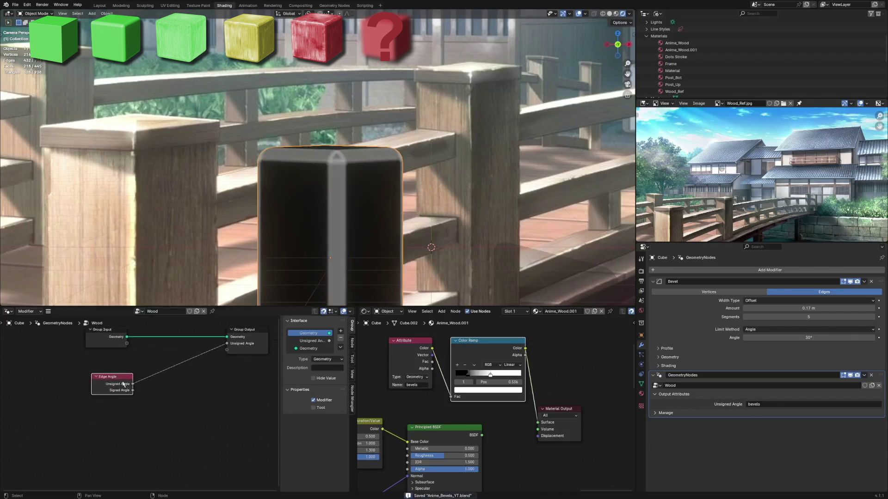
key(shift+a)
mouse_move(132, 381)
click(123, 349)
text(map)
key(Return)
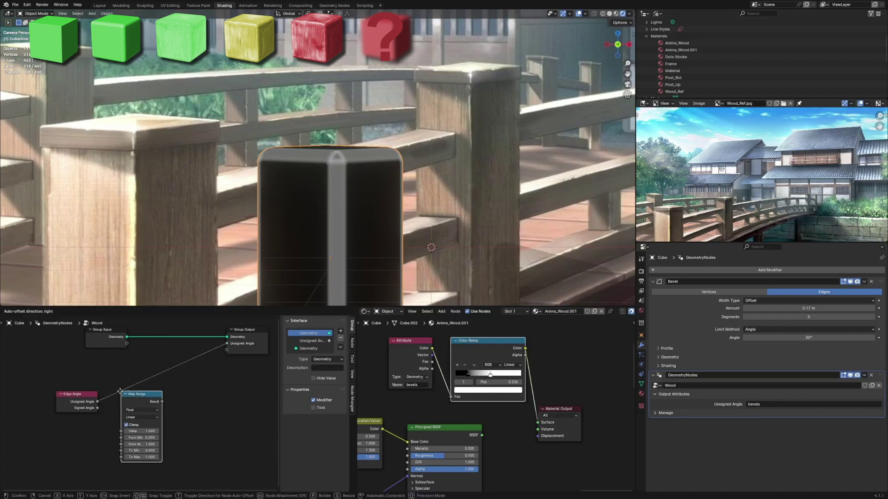
click(112, 393)
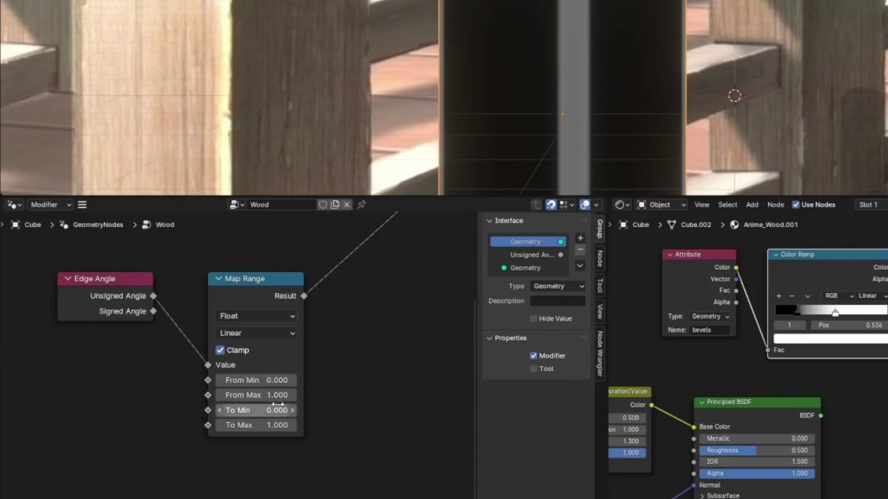
scroll(200, 409, up, 2)
scroll(208, 351, down, 3)
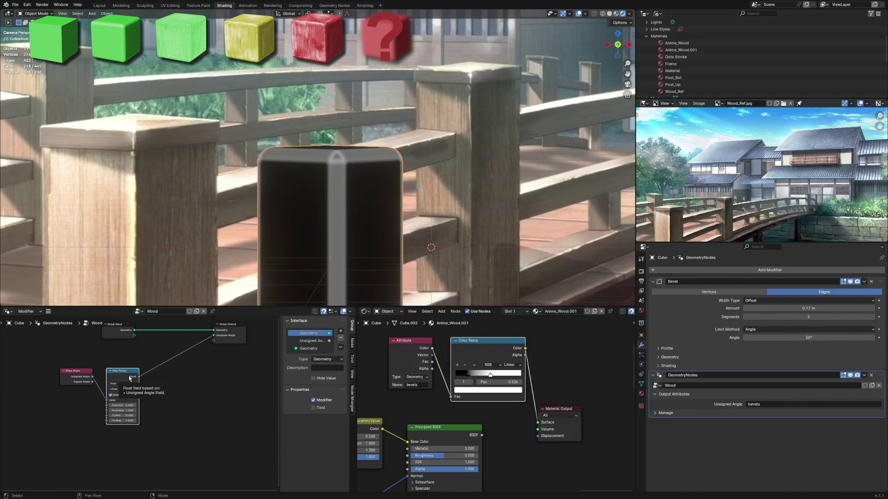
Insert a Capture Attribute node between Group Input and Group Output, with the Map Range result feeding its Value
middle_drag(201, 366, 169, 376)
drag(201, 372, 241, 344)
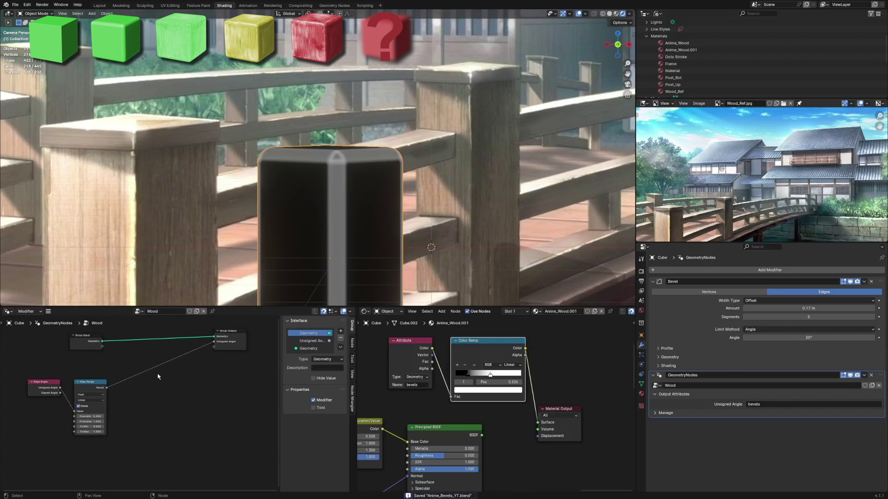
scroll(181, 394, down, 3)
scroll(180, 394, up, 2)
key(shift+a)
click(178, 350)
text(capt)
click(122, 360)
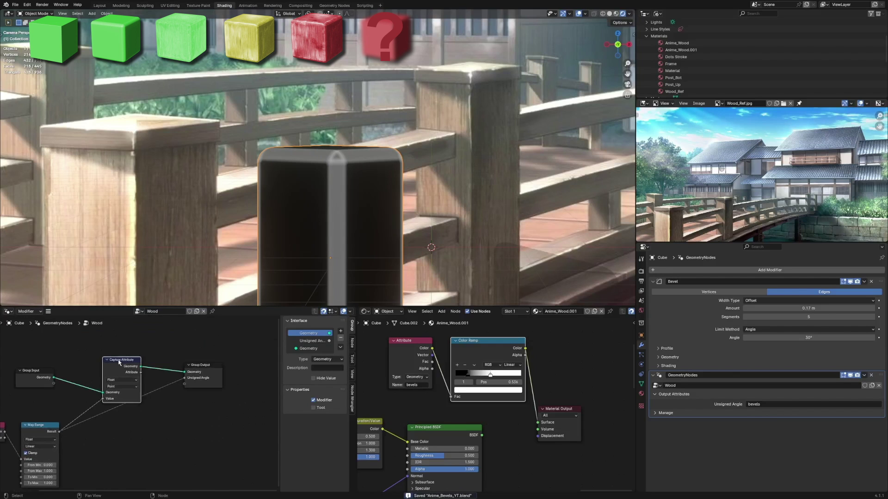
Duplicate the Capture Attribute node onto the geometry link after the first and set the copy's domain to Edge
key(shift+d)
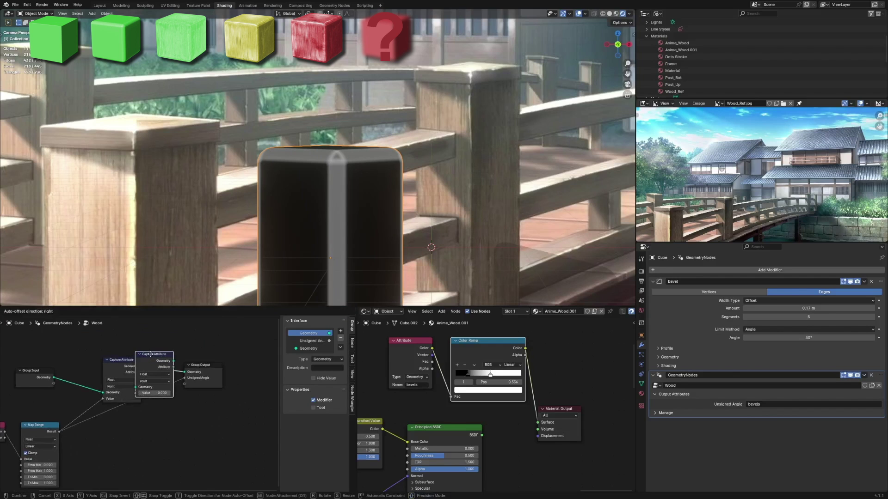
click(148, 355)
scroll(154, 359, up, 2)
click(191, 372)
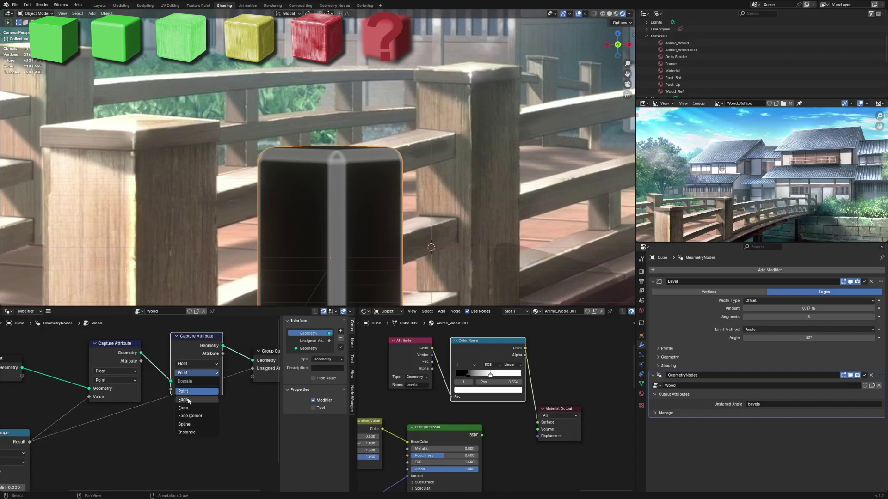
click(186, 400)
scroll(185, 398, down, 6)
middle_drag(207, 365, 153, 377)
scroll(153, 378, up, 5)
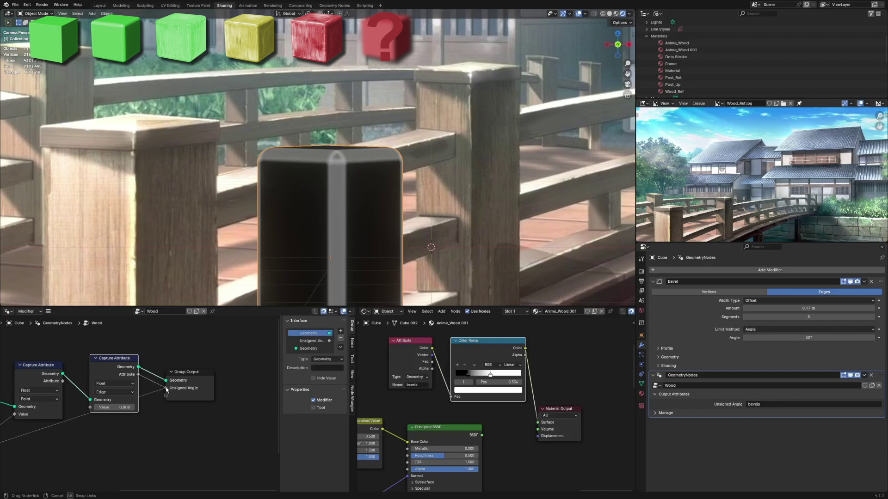
Connect the Edge capture's Attribute to Unsigned Angle and the Point capture's Attribute to the Edge capture's Value, and save the file
drag(167, 389, 167, 389)
scroll(141, 401, down, 5)
middle_drag(123, 412, 208, 384)
scroll(201, 377, up, 5)
drag(188, 355, 216, 380)
key(ctrl+s)
scroll(138, 402, down, 2)
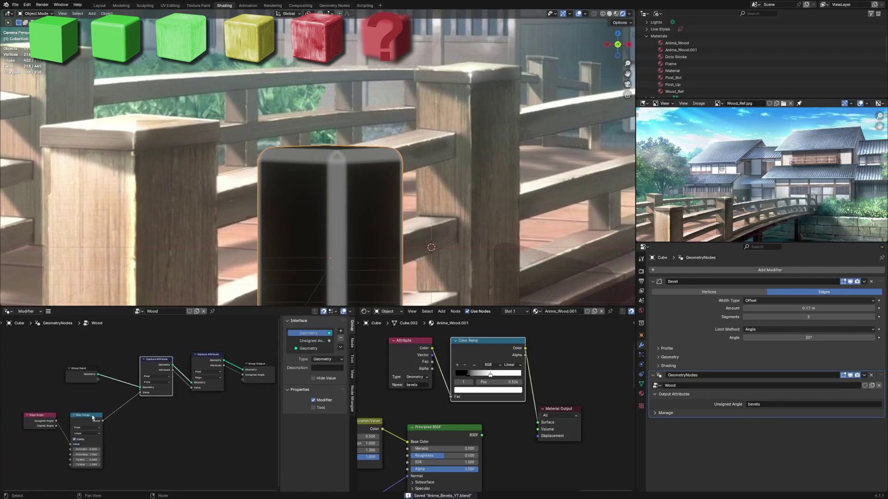
Try extending the chain by duplicating the Point and Edge Capture Attribute nodes and wiring the copies in series
middle_drag(161, 406, 137, 412)
scroll(248, 352, up, 2)
click(88, 374)
key(shift+d)
click(214, 362)
click(145, 365)
key(shift+d)
click(237, 360)
middle_drag(217, 380, 146, 379)
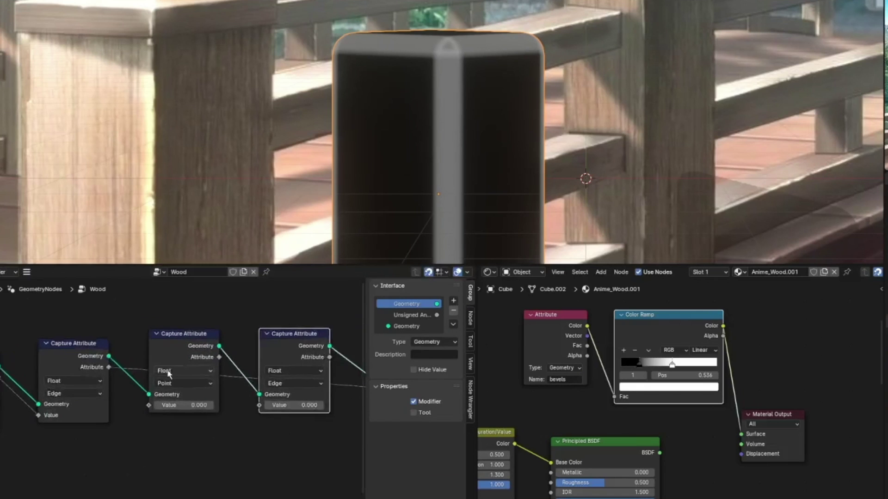
scroll(169, 375, up, 2)
scroll(561, 105, up, 4)
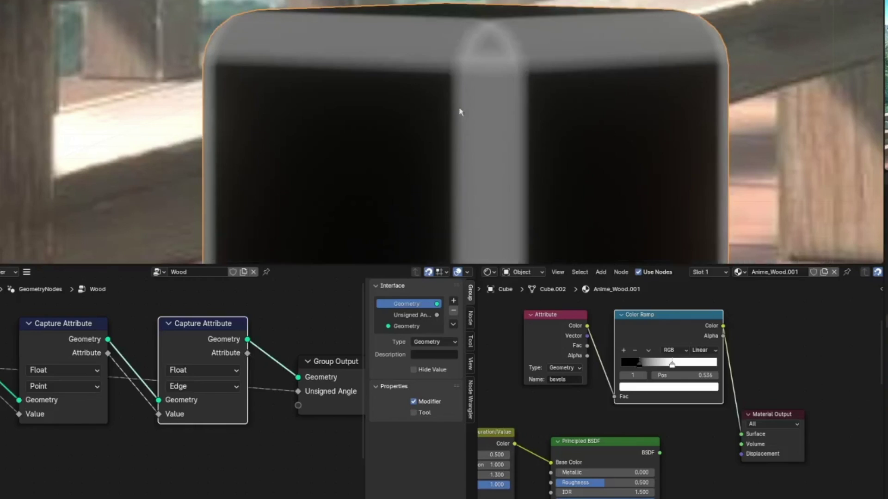
Undo the duplicated Capture Attribute pair
key(ctrl+z)
key(ctrl+z)
key(ctrl+z)
key(ctrl+z)
scroll(293, 363, down, 4)
Save the file and add a Repeat zone below the Capture Attribute nodes in the Wood node group
key(ctrl+s)
scroll(454, 147, up, 5)
shift+middle_drag(602, 11, 511, 55)
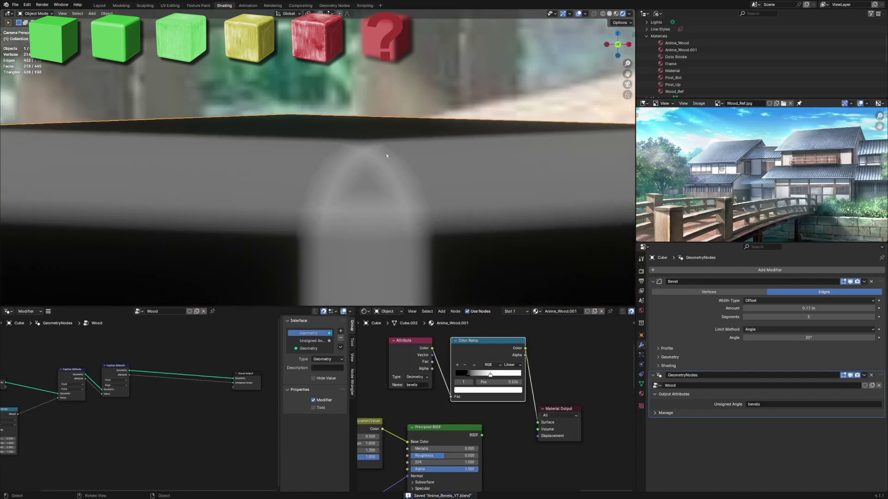
scroll(219, 423, down, 2)
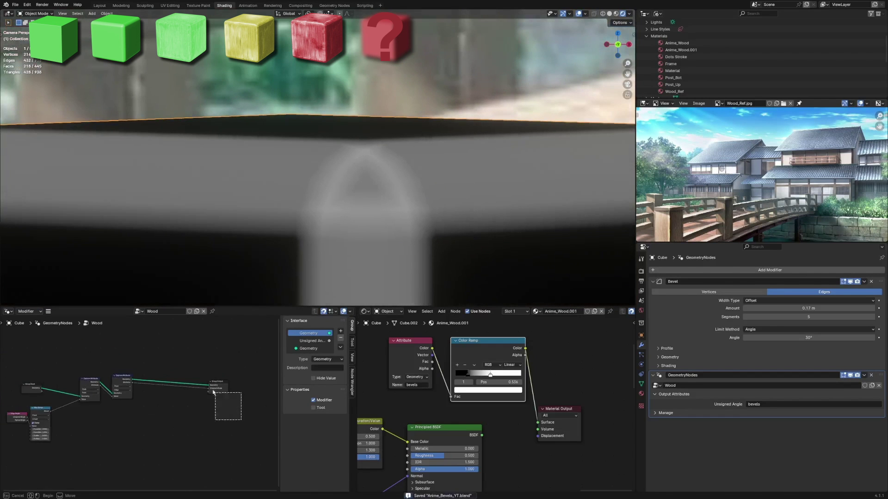
middle_drag(151, 407, 183, 411)
scroll(183, 412, up, 1)
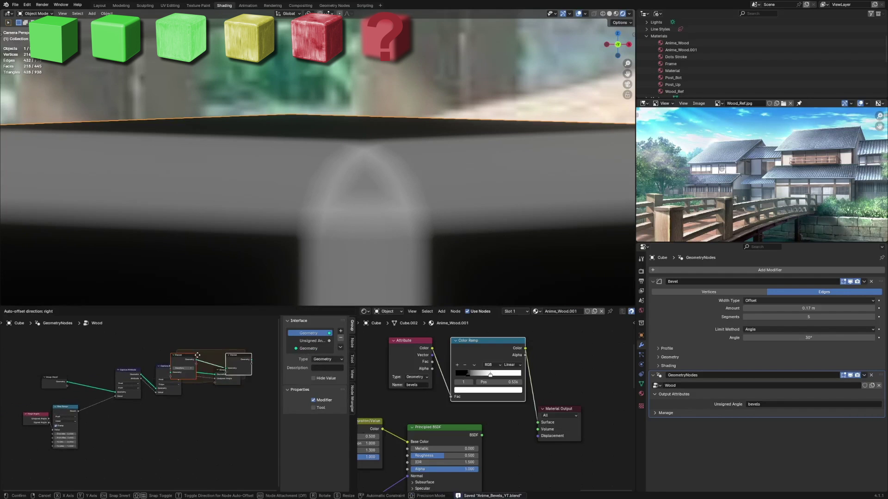
click(142, 426)
drag(245, 401, 153, 366)
scroll(143, 365, up, 4)
Detach both Capture Attribute nodes from the main chain and insert them in the geometry link inside the Repeat zone
click(131, 359)
scroll(137, 373, down, 1)
scroll(139, 374, up, 1)
middle_drag(153, 397, 145, 381)
scroll(146, 380, up, 2)
alt+drag(112, 344, 166, 423)
alt+drag(178, 337, 222, 424)
middle_drag(204, 405, 162, 396)
scroll(144, 405, up, 1)
Carry a Value through the Repeat zone by chaining it through the Point and Edge captures to the zone's output, and save the file
drag(80, 435, 109, 462)
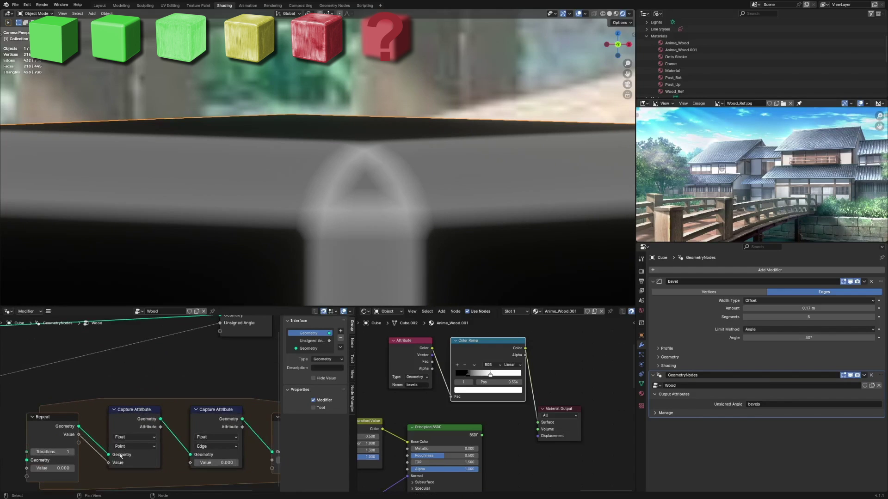
drag(160, 427, 214, 466)
scroll(185, 444, up, 2)
click(175, 423)
scroll(214, 462, down, 3)
key(ctrl+s)
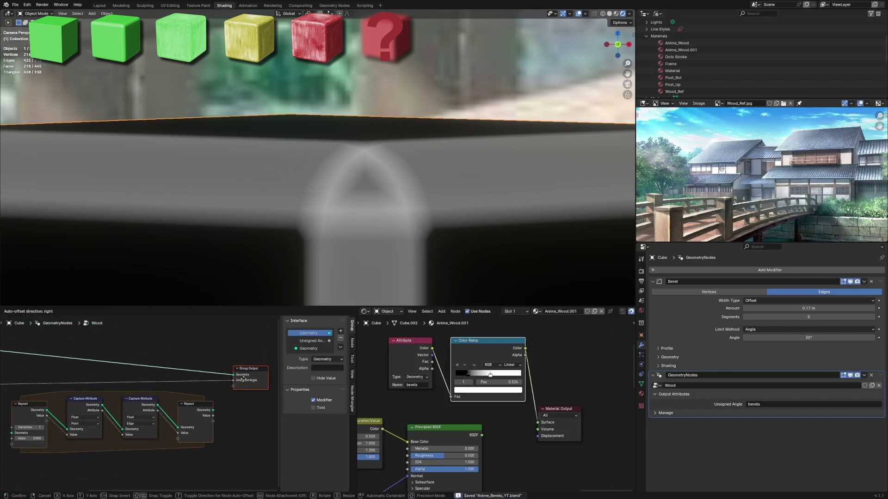
Connect the Repeat zone's Geometry and Value outputs to the Group Output, and the Group Input's Geometry into the zone
drag(211, 410, 233, 374)
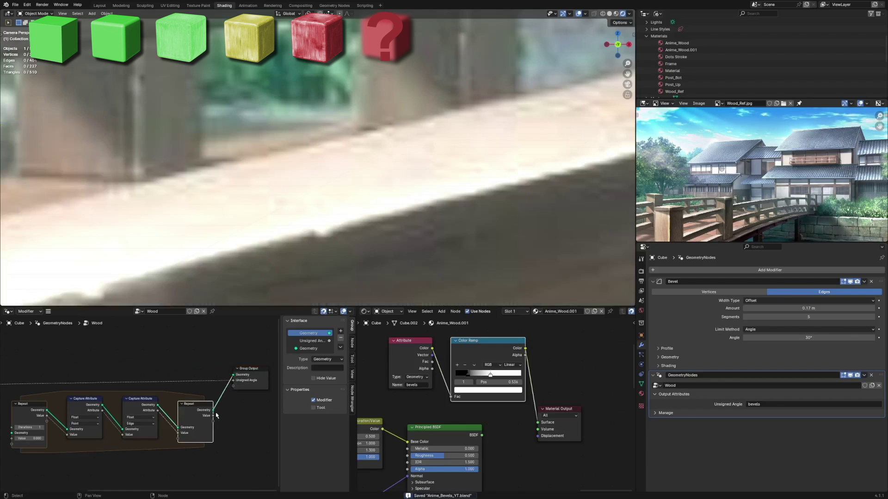
drag(222, 411, 262, 405)
scroll(148, 407, down, 6)
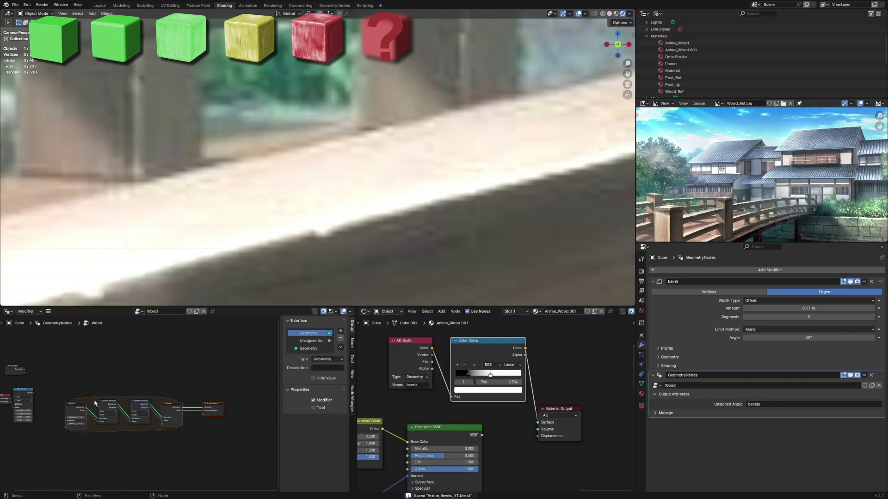
middle_drag(47, 406, 94, 406)
scroll(94, 406, up, 3)
drag(123, 430, 123, 429)
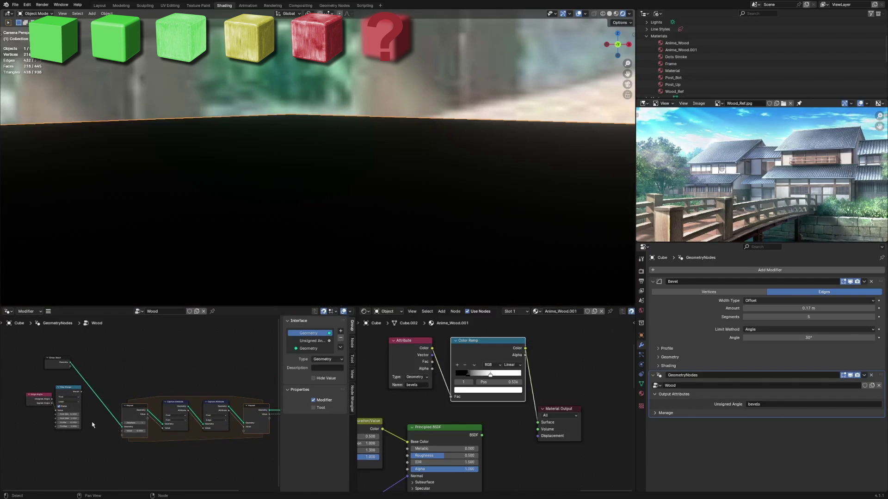
Connect the Map Range result to the Repeat zone's Value input and save the file
scroll(57, 420, up, 3)
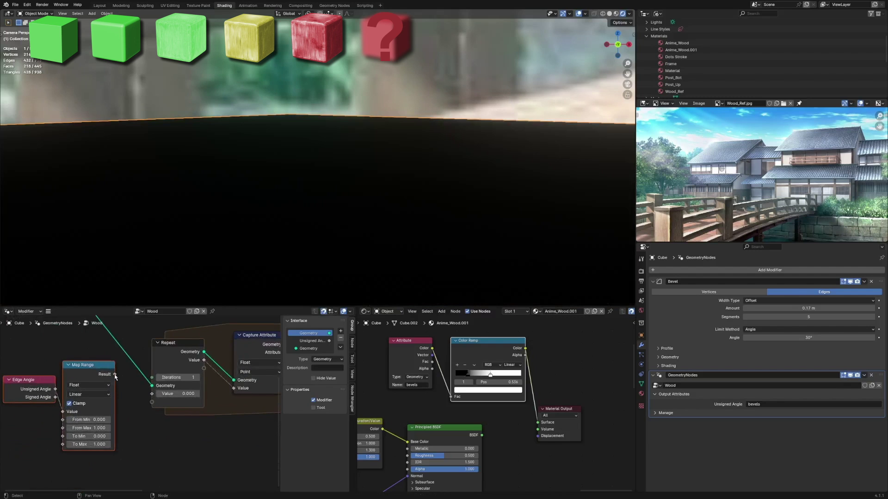
drag(147, 396, 152, 394)
scroll(192, 413, up, 1)
key(ctrl+s)
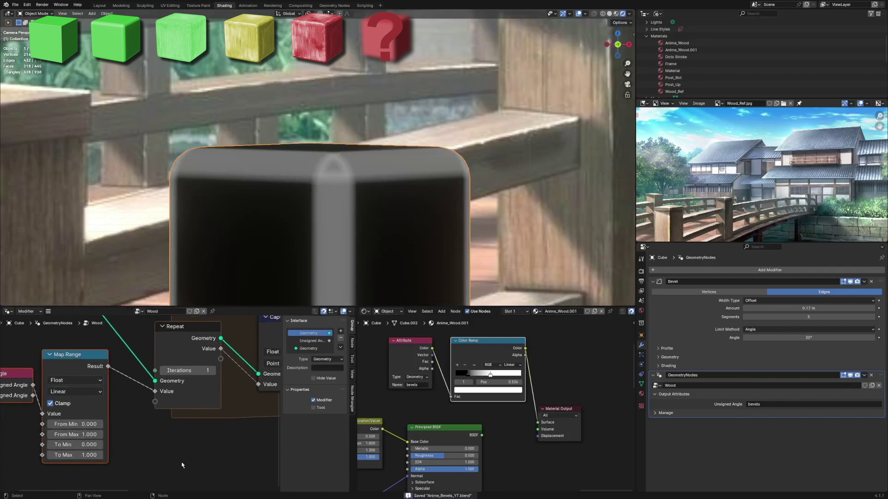
Move the Color Ramp's white stop to about 0.241 and set the Bevel amount to about 0.071 m
scroll(193, 412, up, 1)
scroll(192, 412, up, 1)
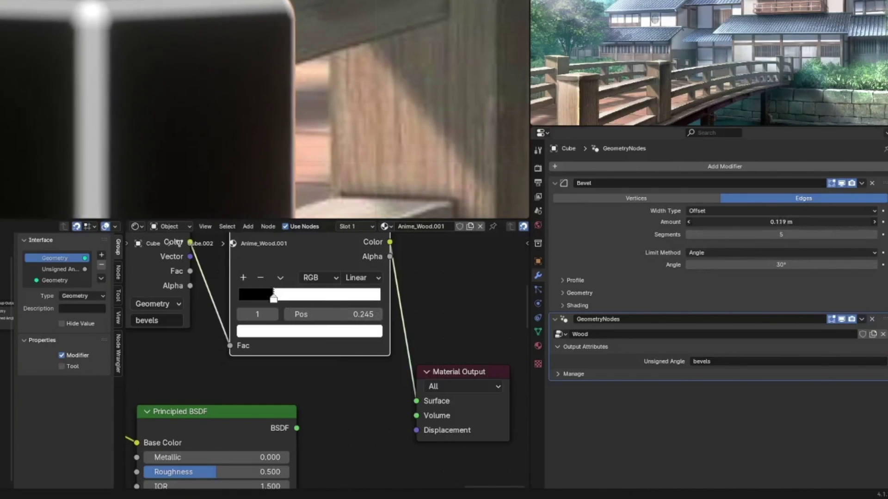
drag(781, 222, 754, 222)
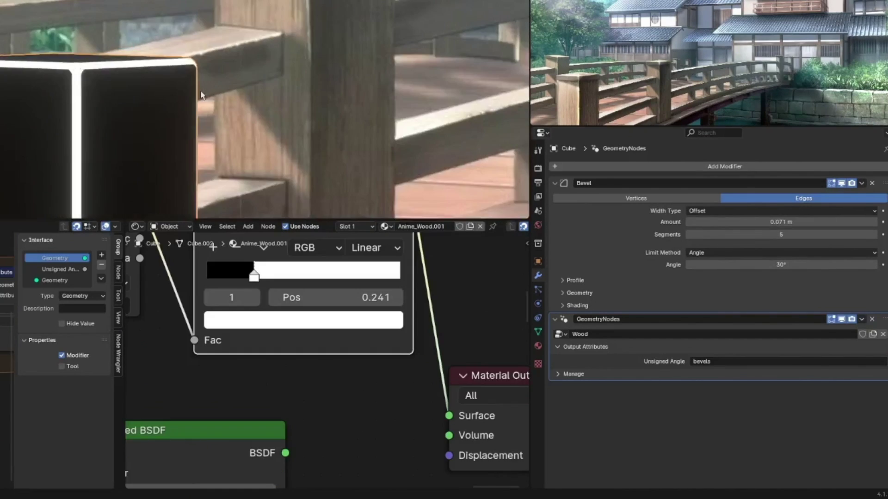
Set the Bevel modifier's amount to 0.04 m and save the file
key(ctrl+s)
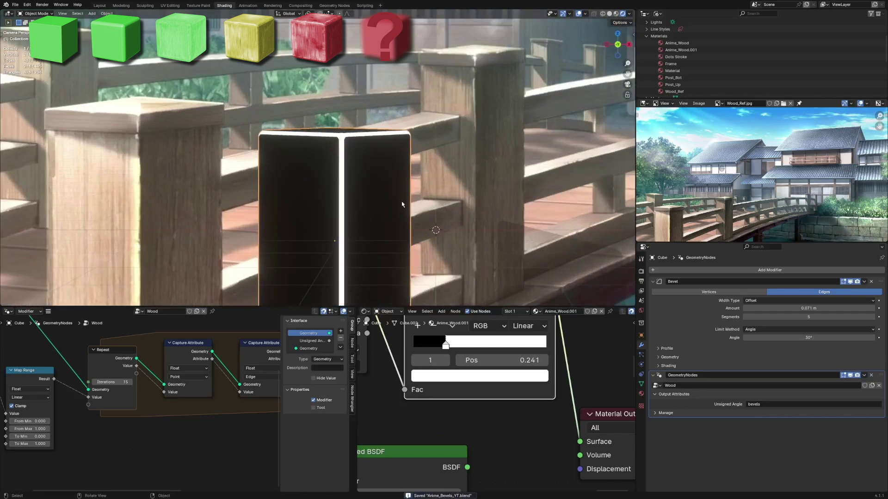
shift+middle_drag(402, 204, 299, 197)
scroll(378, 229, up, 15)
scroll(347, 250, down, 4)
scroll(299, 197, up, 3)
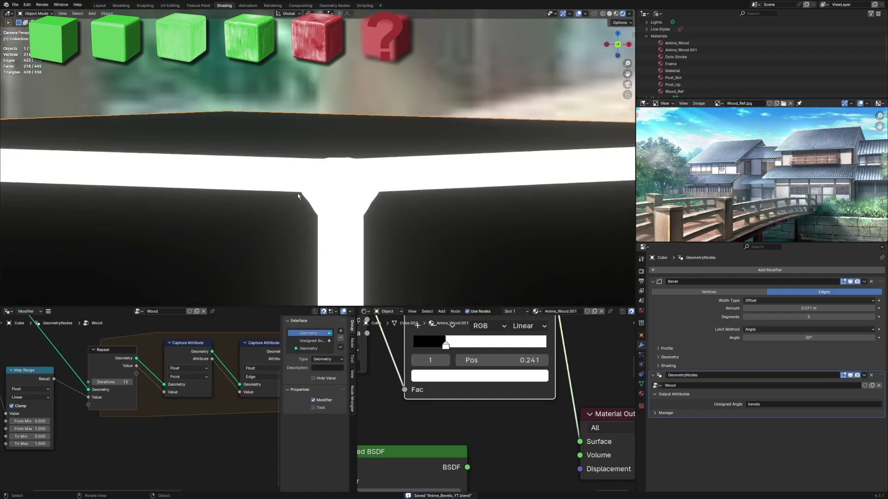
mouse_move(809, 308)
mouse_down()
mouse_move(781, 308)
mouse_move(814, 308)
mouse_move(792, 308)
mouse_up()
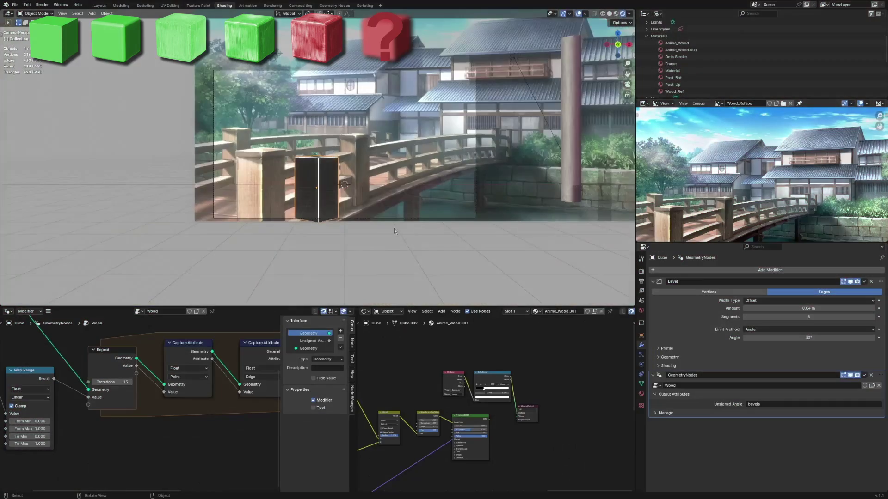
scroll(394, 231, up, 3)
key(ctrl+s)
scroll(580, 438, up, 5)
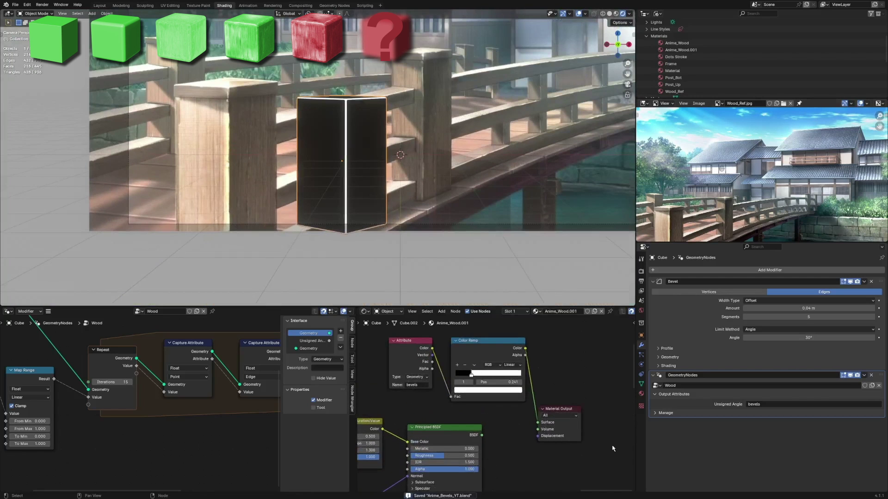
Mix the bevel Color Ramp's color with the Hue/Saturation/Value color through a new Mix Color node and expand that node
drag(569, 413, 599, 419)
scroll(599, 420, down, 4)
drag(520, 366, 458, 389)
drag(489, 374, 451, 354)
scroll(452, 354, up, 2)
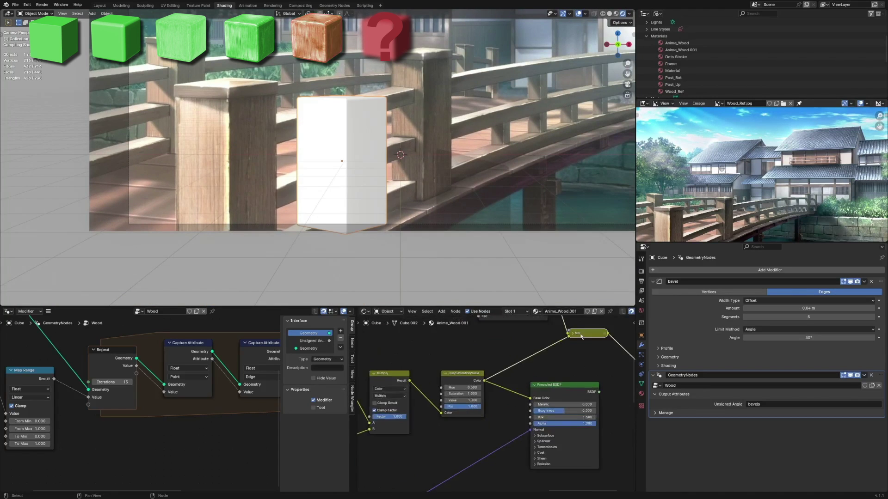
click(581, 342)
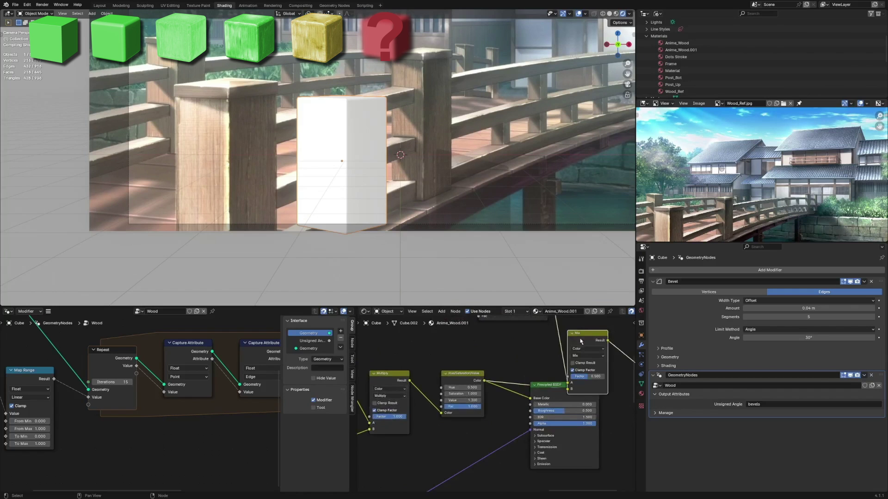
middle_drag(580, 341, 525, 342)
Feed the Mix result into the Principled BSDF's Base Color, set its blend mode to Add, and save the file
scroll(526, 342, up, 2)
click(532, 358)
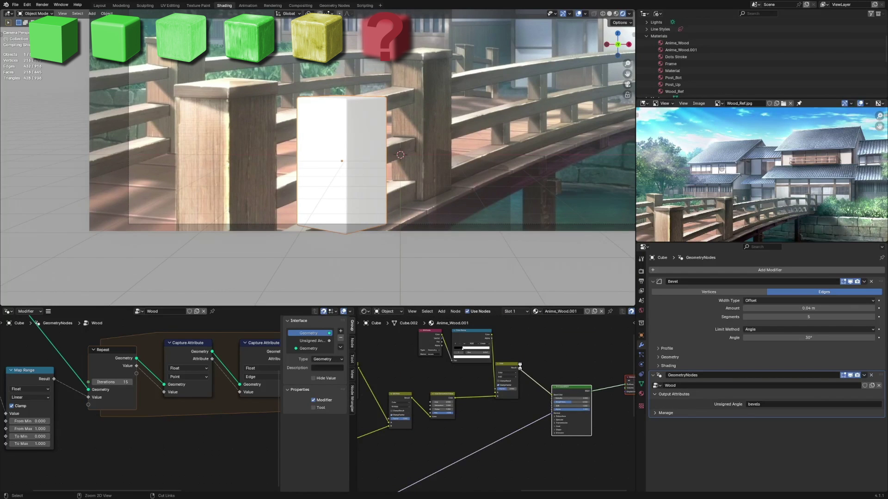
key(ctrl+s)
scroll(558, 373, up, 4)
middle_drag(530, 364, 549, 402)
scroll(407, 196, up, 10)
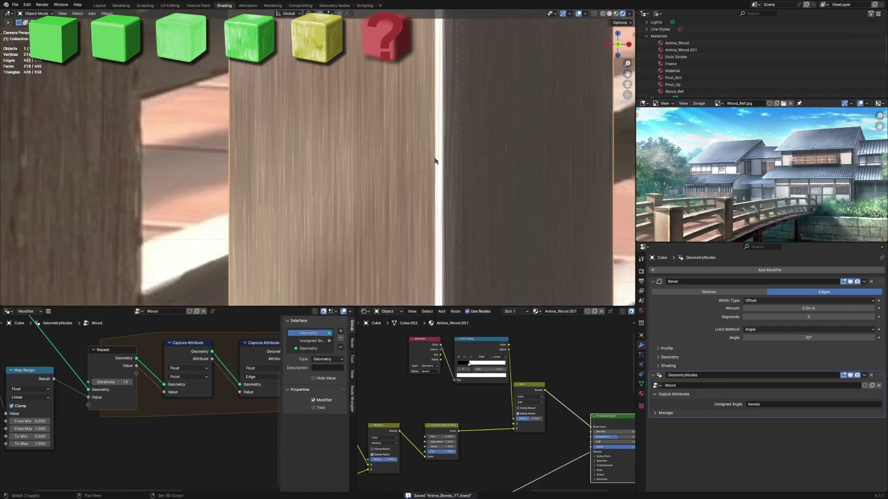
Reposition the Attribute and bevel Color Ramp nodes, and move the ramp's white stop to about 0.245
shift+middle_drag(407, 196, 318, 372)
scroll(444, 76, up, 6)
shift+middle_drag(462, 93, 436, 200)
scroll(436, 200, up, 3)
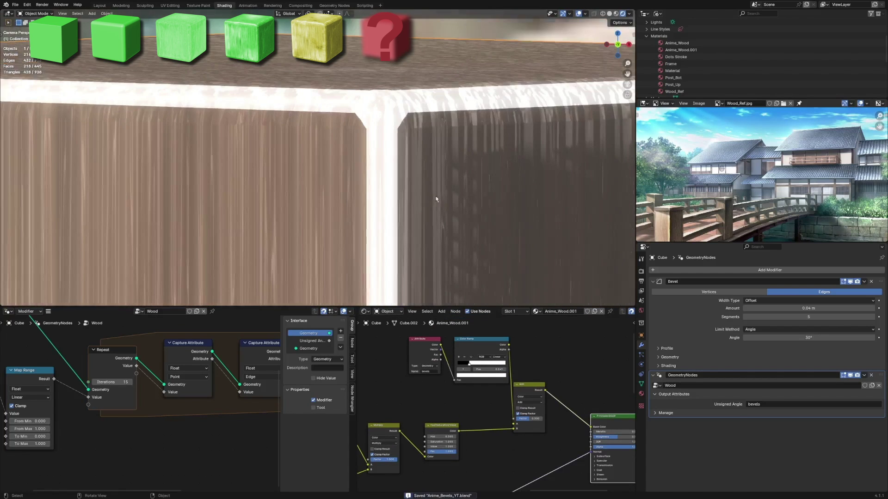
scroll(510, 287, down, 7)
drag(403, 333, 470, 349)
key(g)
click(438, 375)
scroll(440, 362, up, 12)
middle_drag(388, 372, 454, 371)
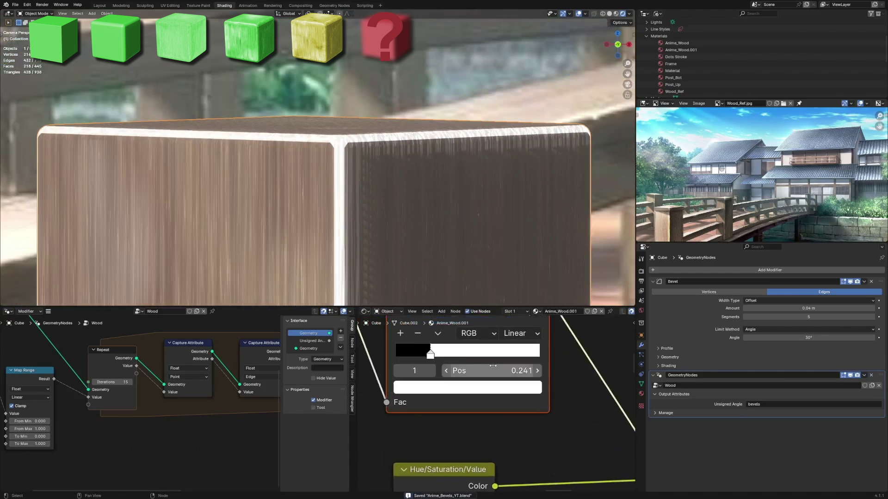
drag(430, 352, 431, 352)
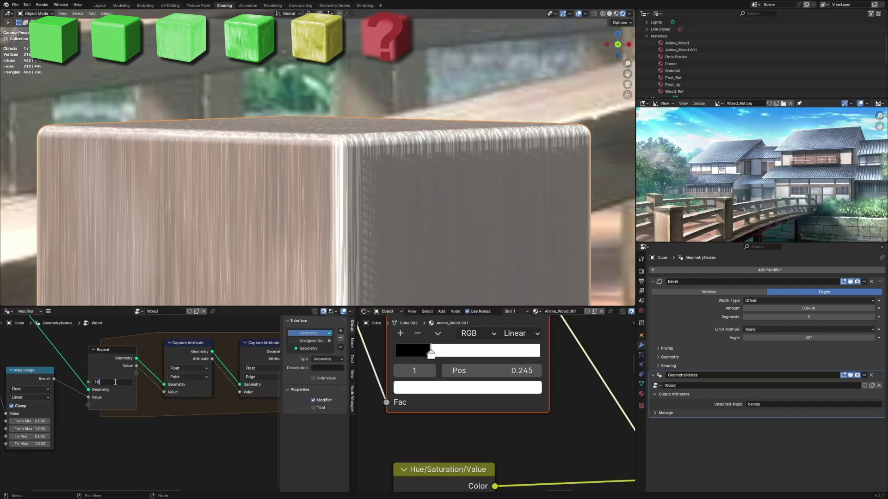
Set the Repeat zone's iterations to 10 and save the file
click(115, 381)
text(10)
key(Return)
key(ctrl+s)
scroll(424, 215, down, 10)
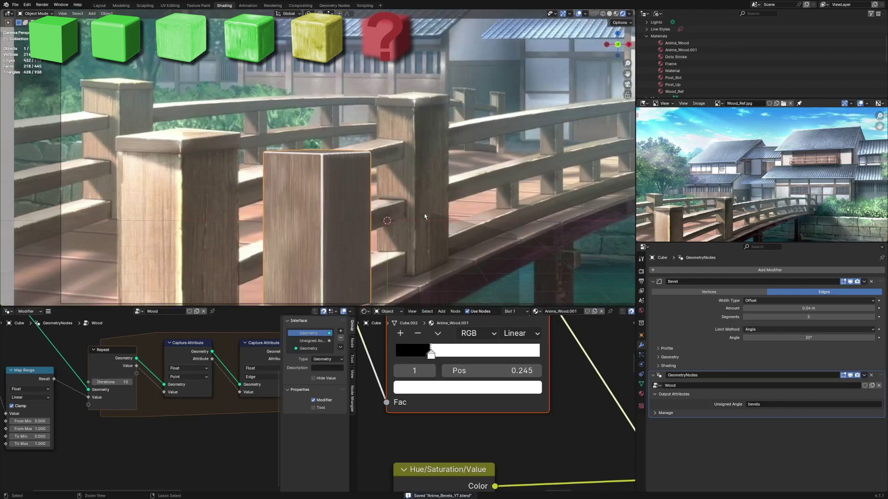
Tint the bevel Color Ramp's white stop pale yellow, hue about 0.178 and saturation about 0.431, and move the black stop to about 0.232
click(491, 386)
click(451, 241)
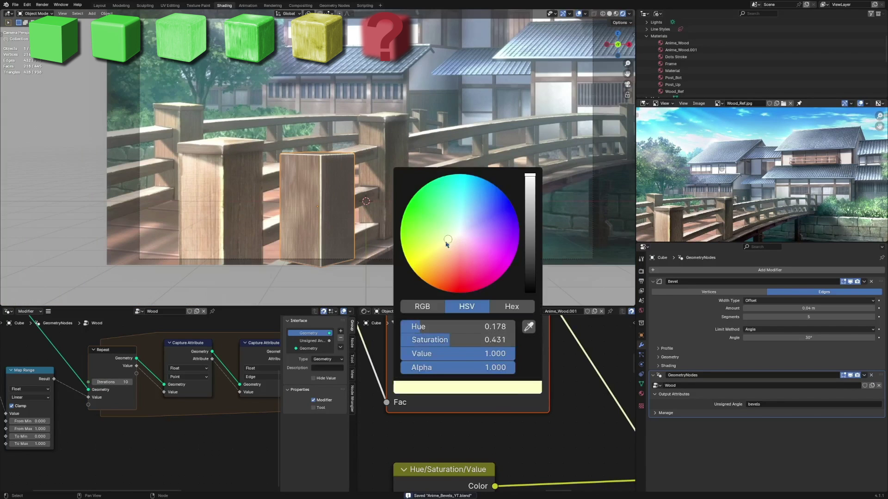
scroll(280, 215, up, 5)
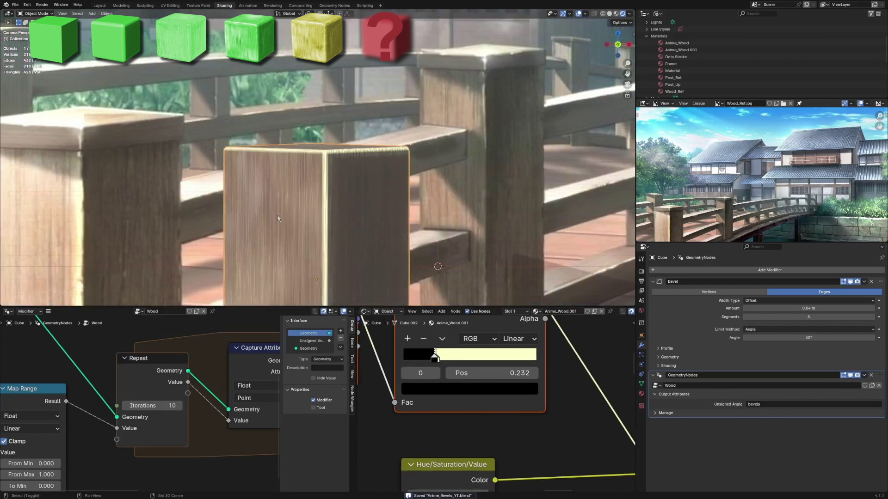
scroll(315, 184, down, 5)
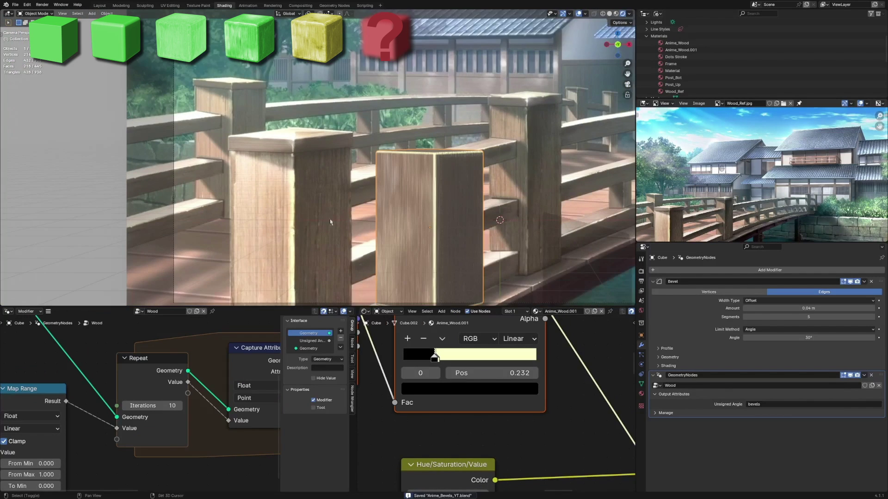
Add a Noise Texture with Mapping and Texture Coordinate nodes, and feed its Color into a new Color Ramp
scroll(531, 357, down, 5)
key(shift+a)
text(n)
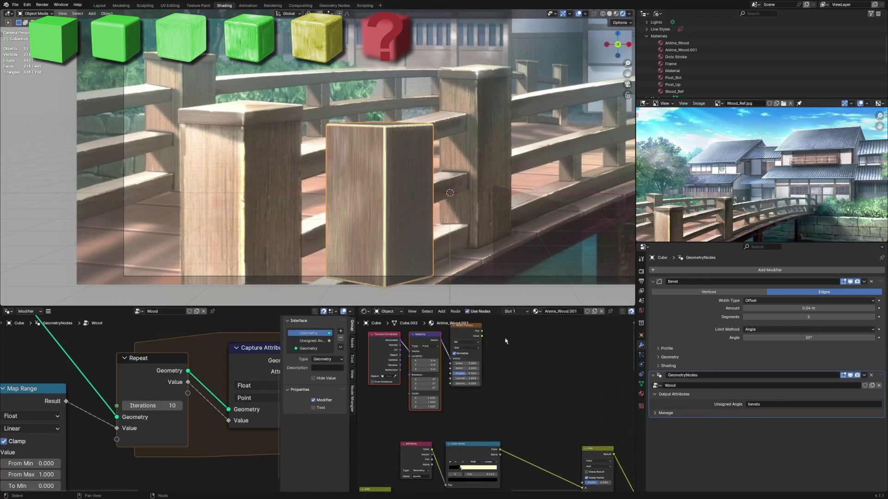
click(506, 341)
key(shift+a)
text(col)
key(Return)
click(513, 339)
drag(482, 336, 514, 380)
Multiply the noise Color Ramp with the bevel Color Ramp at factor 1.000, feeding the result into the Add node
ctrl+shift+right_drag(530, 362, 465, 451)
middle_drag(577, 399, 545, 392)
scroll(545, 392, up, 1)
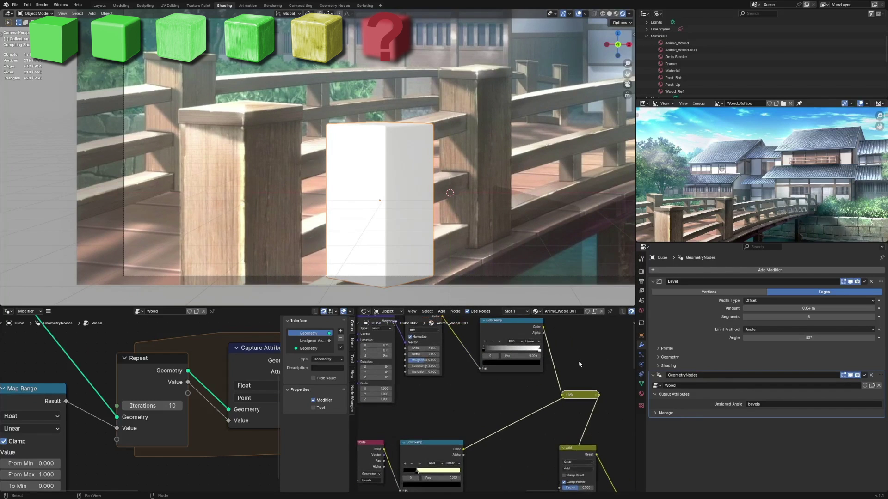
key(h)
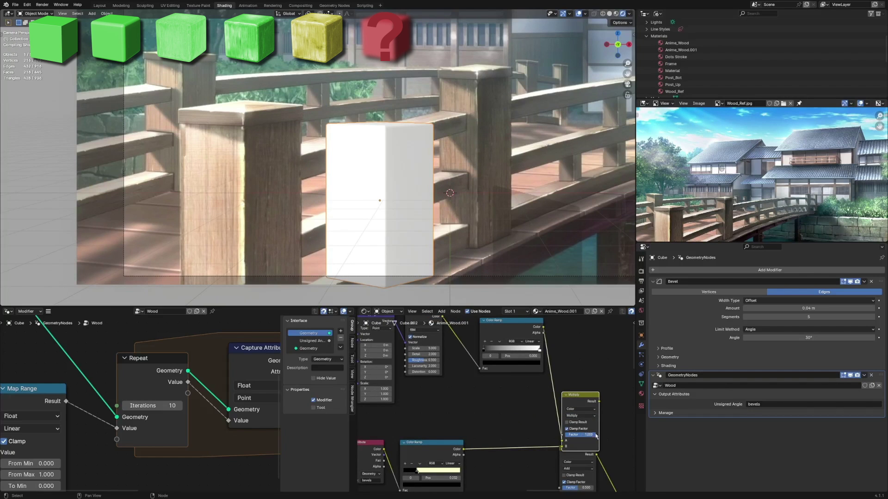
Set the Noise Texture's Scale to 14.5 and its Color Ramp to Ease interpolation with the white stop at about 0.468
scroll(414, 374, down, 3)
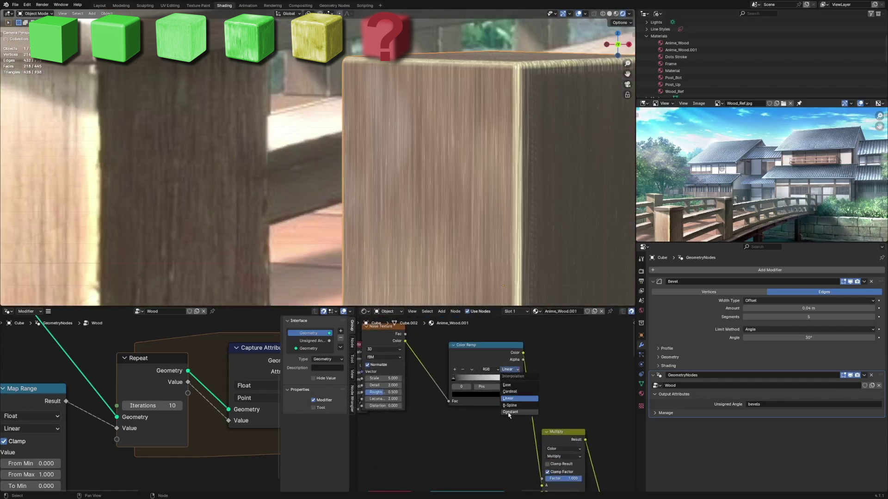
drag(506, 393, 478, 390)
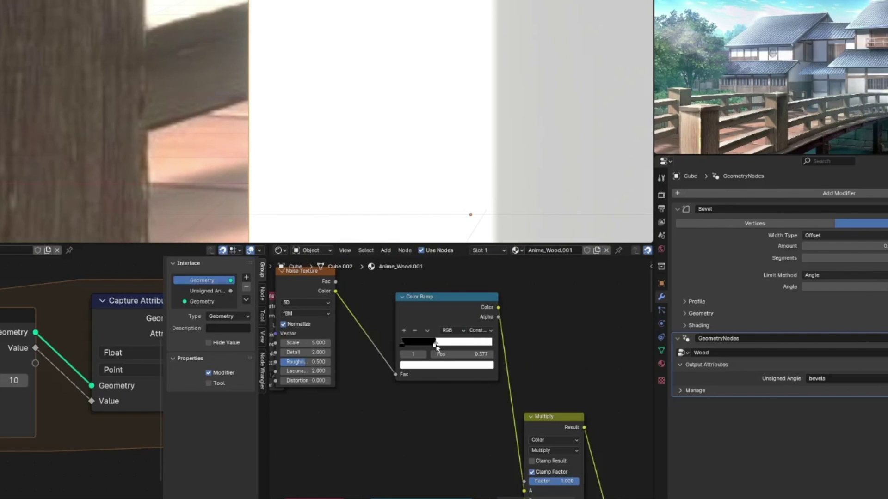
drag(436, 346, 448, 349)
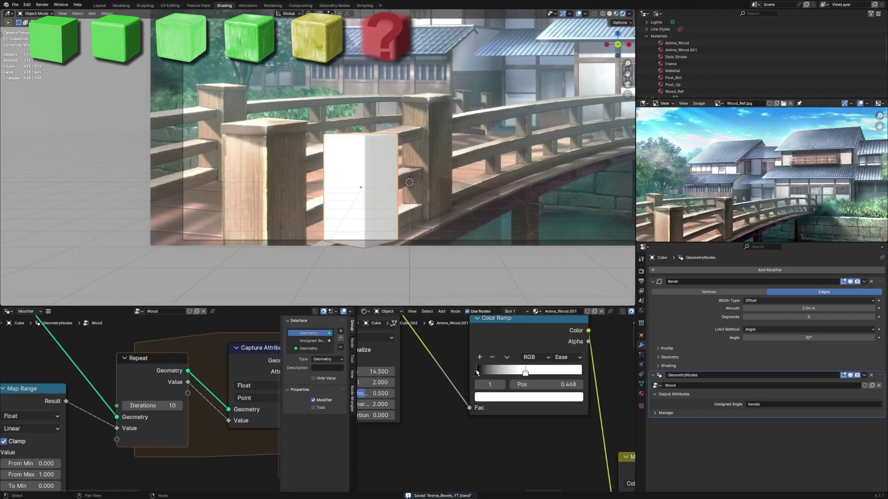
drag(517, 373, 510, 375)
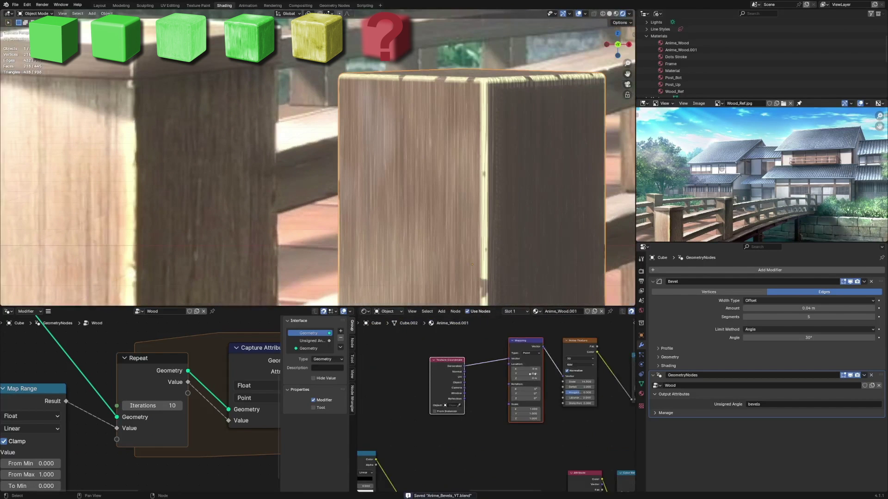
Set the Noise Texture's Roughness to 0.7 and Detail to 4.1, and move the noise ramp's black stop to about 0.486
scroll(489, 403, up, 4)
drag(489, 415, 484, 416)
click(484, 416)
text(.7)
key(Return)
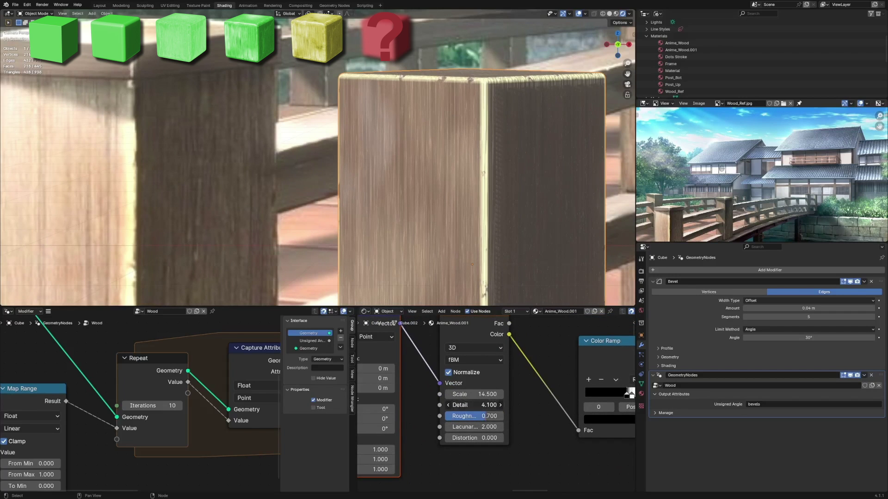
middle_drag(513, 405, 474, 405)
middle_drag(473, 405, 436, 405)
scroll(437, 405, up, 2)
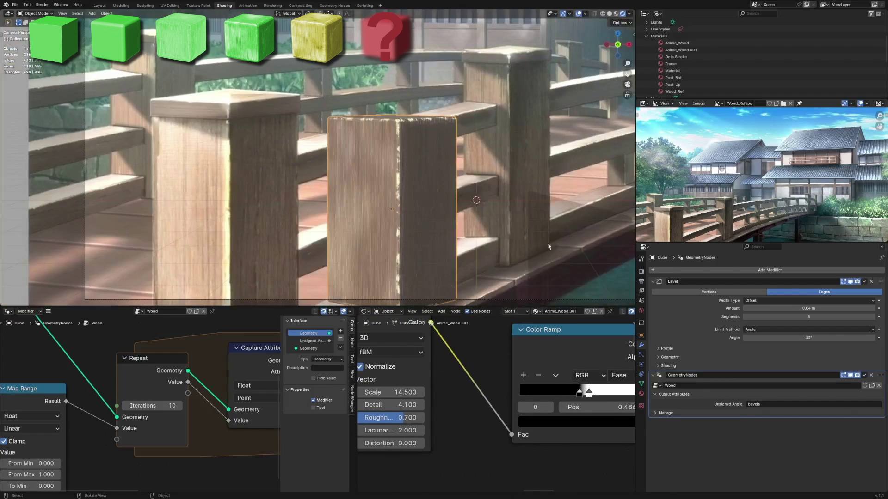
Set the color value of the noise Color Ramp's white stop to 1.5
scroll(545, 251, down, 4)
shift+middle_drag(519, 228, 517, 223)
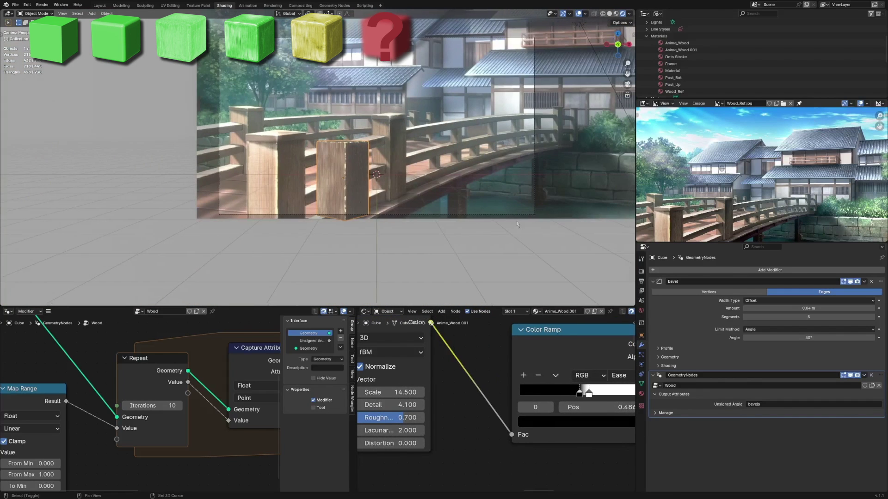
text(1)
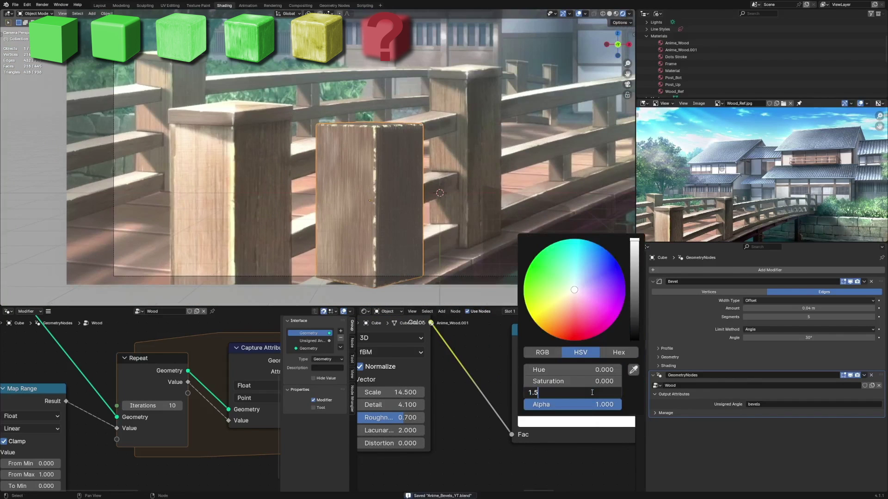
text(.5)
key(Return)
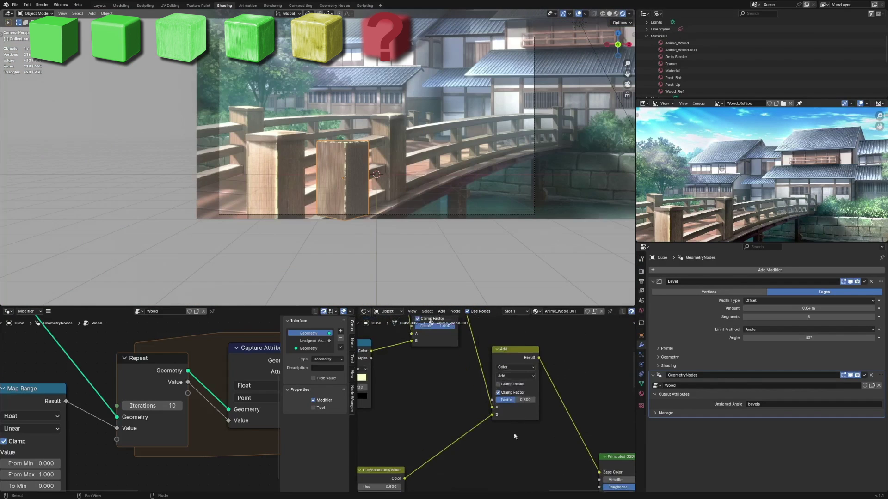
Raise the Add node's factor and set the Hue/Saturation/Value node's Value to 1.5
drag(516, 400, 526, 400)
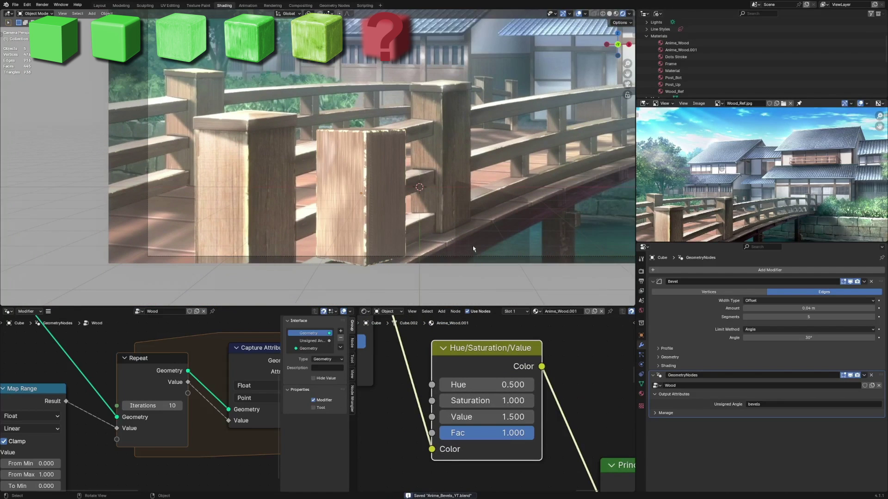
scroll(442, 137, down, 5)
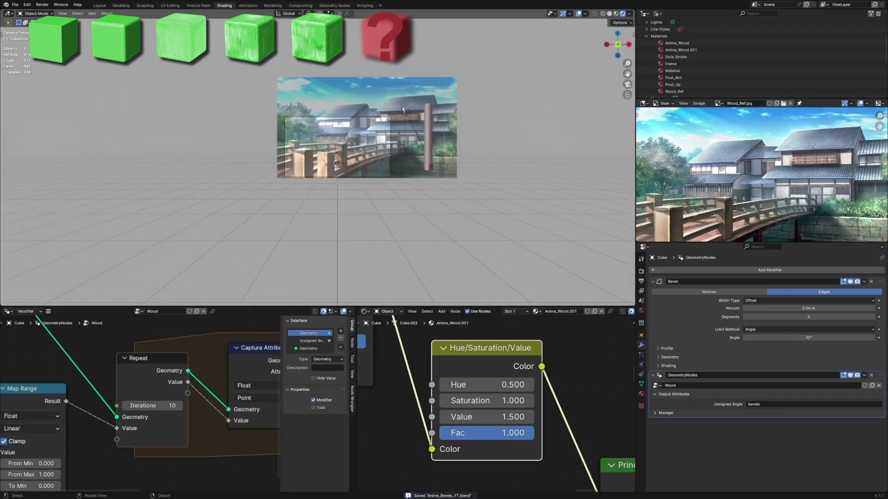
click(402, 109)
scroll(427, 144, up, 3)
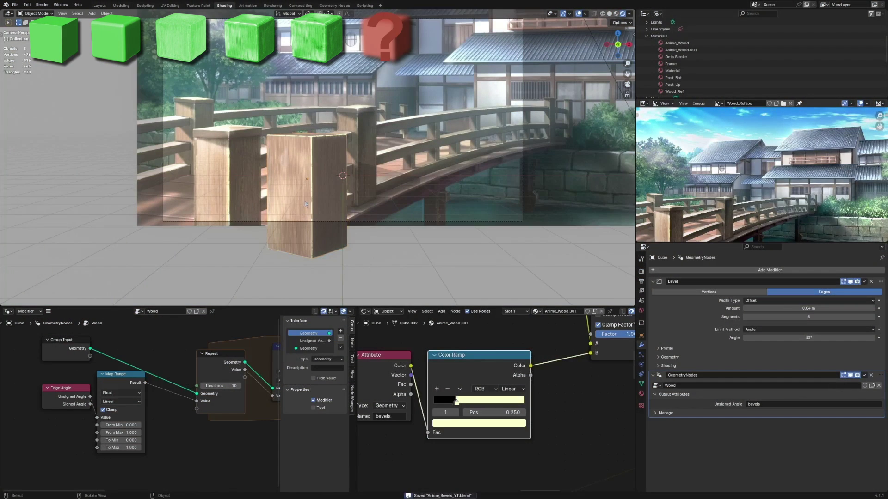
Extrude the post's top face slightly upward and extrude the new side faces outward along their normals to form a cap
scroll(356, 170, up, 2)
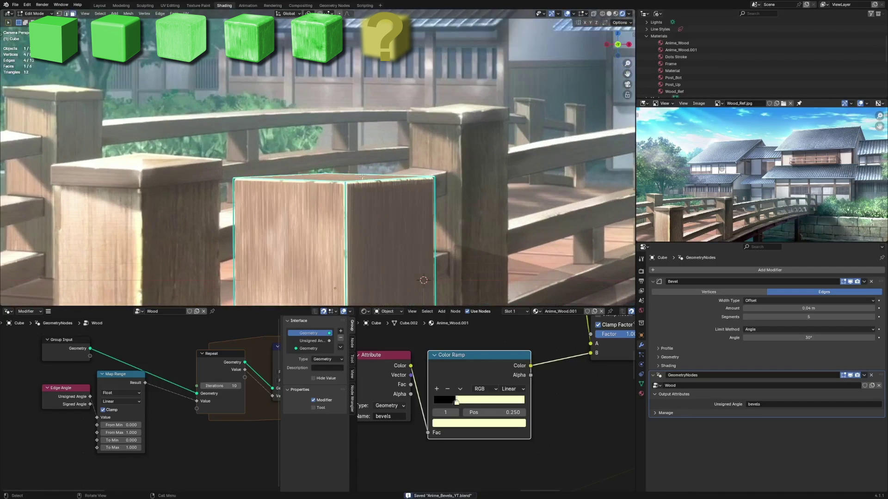
key(e)
click(349, 172)
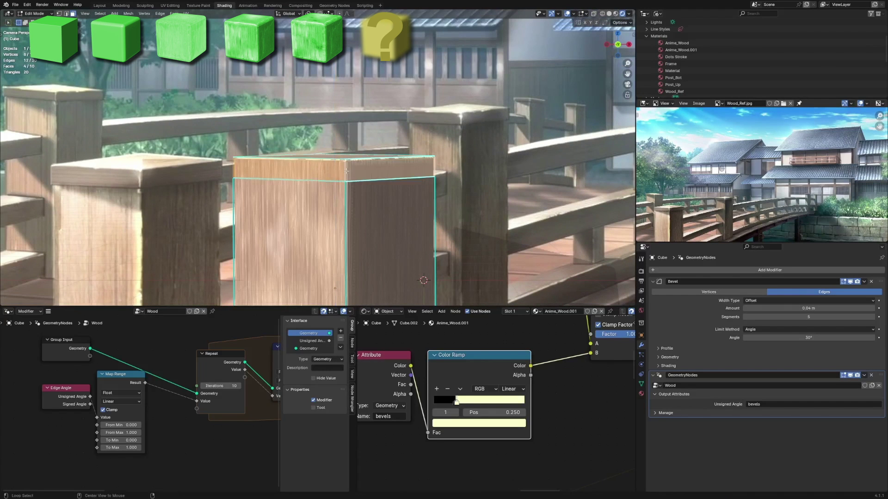
key(alt+e)
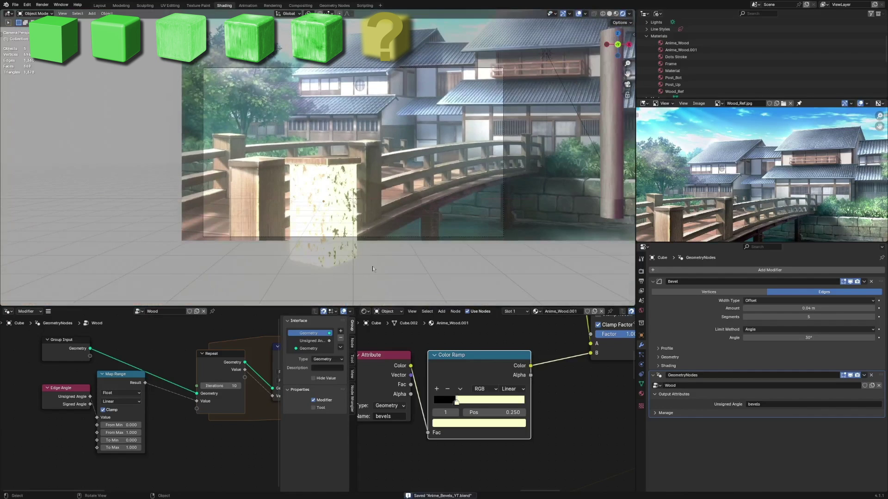
Inset the cap's top face and raise the inner face to give the cap a sloped top
key(Tab)
middle_drag(373, 265, 324, 199)
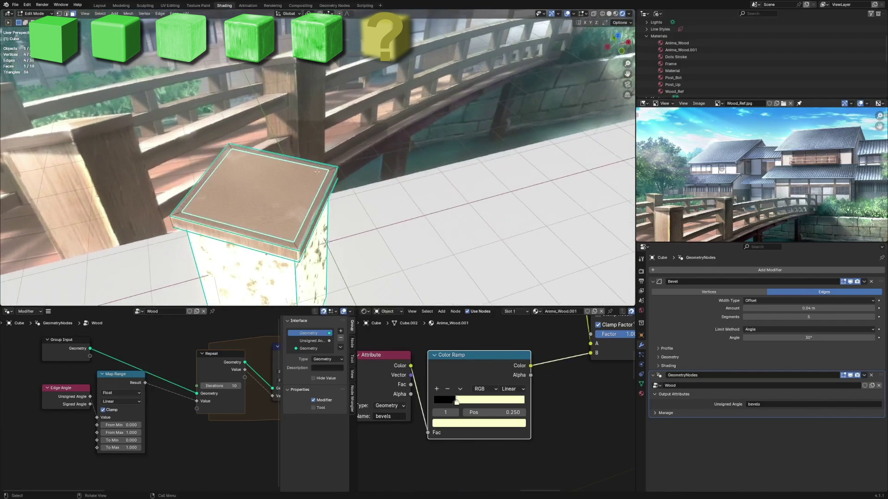
scroll(317, 199, up, 1)
right_click(317, 198)
click(317, 196)
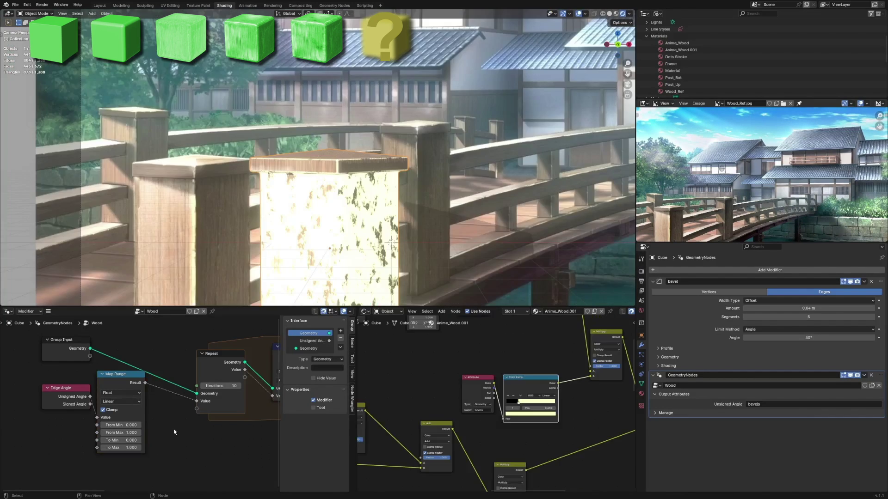
Insert a Subdivision Surface node at level 4 between the Group Input and the Repeat node in the Wood node tree
drag(172, 435, 21, 396)
scroll(110, 385, down, 2)
key(shift+a)
text(subdi)
click(164, 374)
click(143, 378)
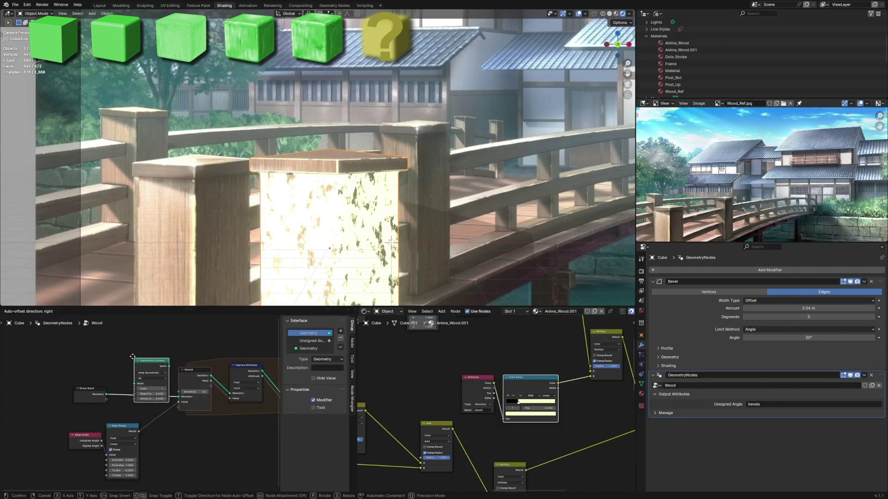
scroll(141, 407, up, 3)
On the Color Ramp fed by the bevels attribute, move the light stop to 0.032 and the black stop to 0.005
key(KP_Decimal)
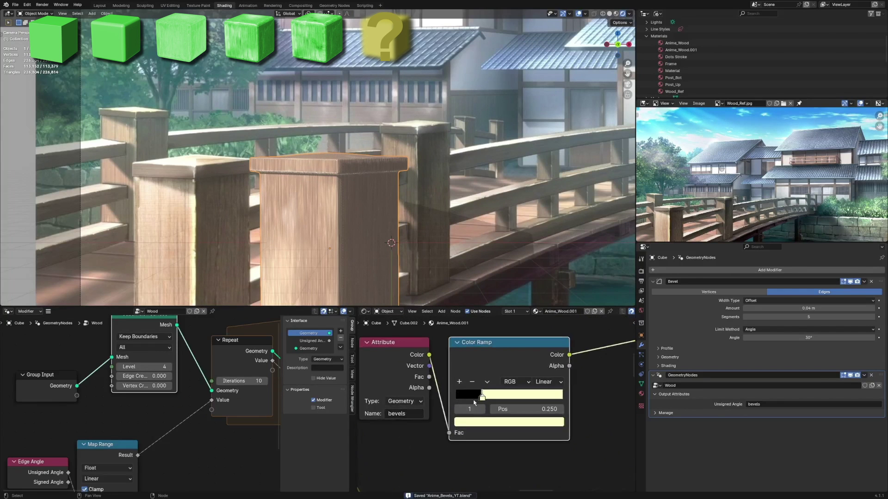
drag(452, 401, 465, 394)
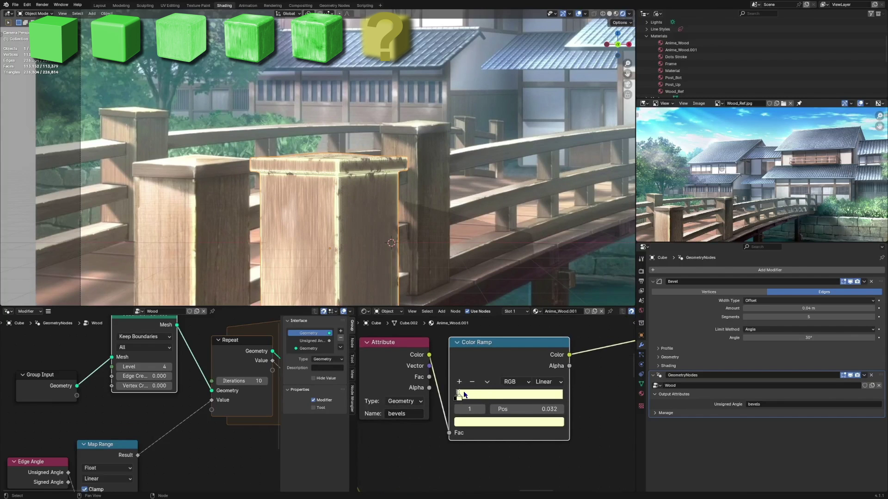
drag(456, 396, 457, 396)
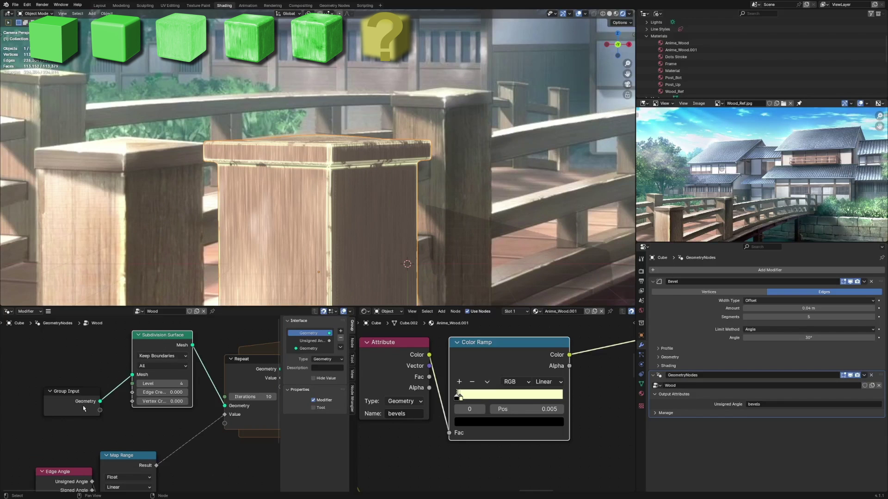
Try a Subdivide Mesh node at level 6 in place of the Subdivision Surface node before the Repeat node
drag(84, 408, 60, 375)
drag(164, 335, 141, 306)
key(shift+a)
text(subdi)
click(261, 353)
click(36, 403)
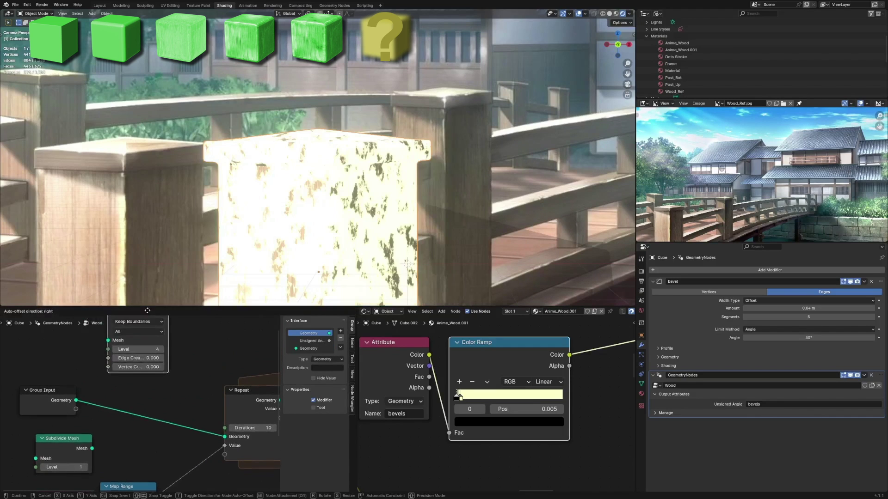
click(191, 417)
click(181, 425)
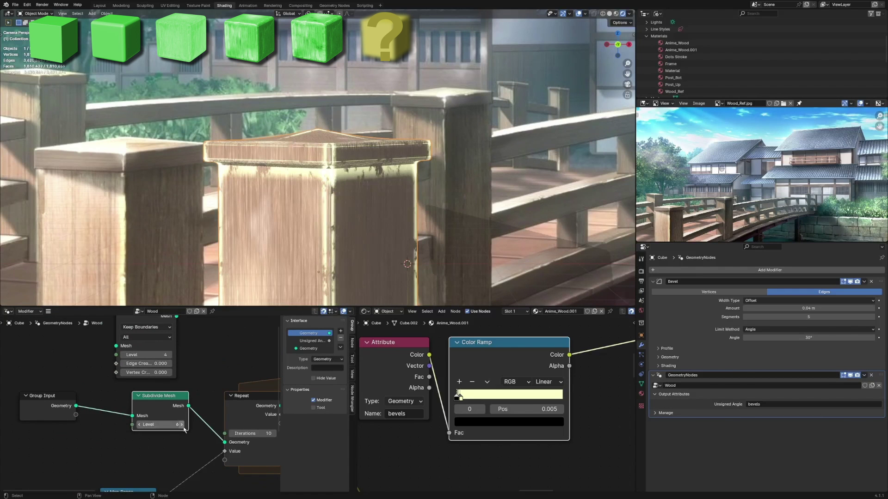
Reinsert the Subdivision Surface node between the Group Input and Repeat nodes and delete the Subdivide Mesh node
alt+drag(159, 414, 62, 462)
scroll(135, 359, down, 4)
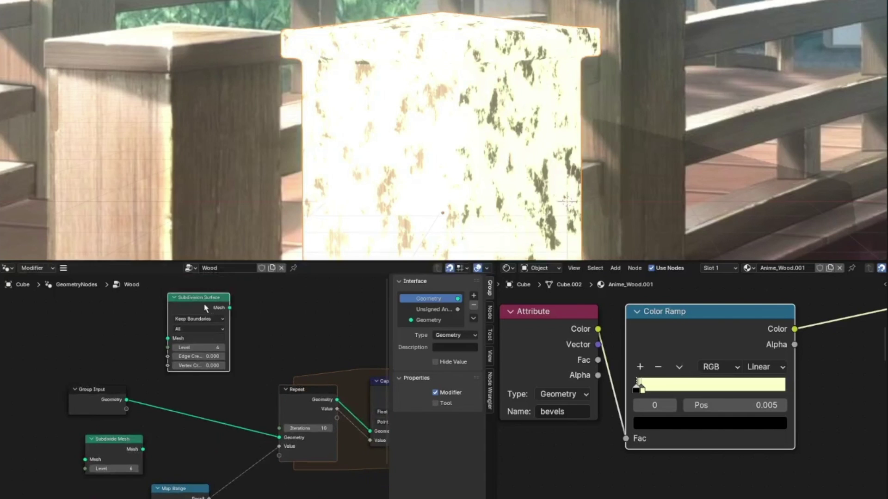
drag(150, 340, 155, 398)
scroll(185, 405, up, 4)
middle_drag(183, 407, 199, 334)
scroll(199, 334, up, 3)
drag(149, 449, 111, 431)
key(x)
scroll(194, 404, up, 2)
drag(275, 386, 305, 386)
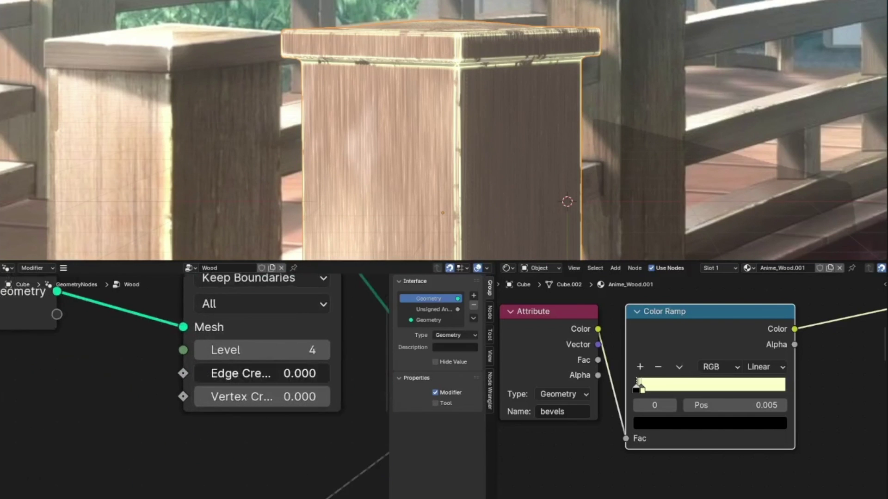
mouse_move(233, 387)
mouse_down()
mouse_move(142, 386)
mouse_move(238, 387)
mouse_move(142, 386)
mouse_move(148, 402)
mouse_move(238, 402)
mouse_move(142, 403)
mouse_move(238, 402)
mouse_up()
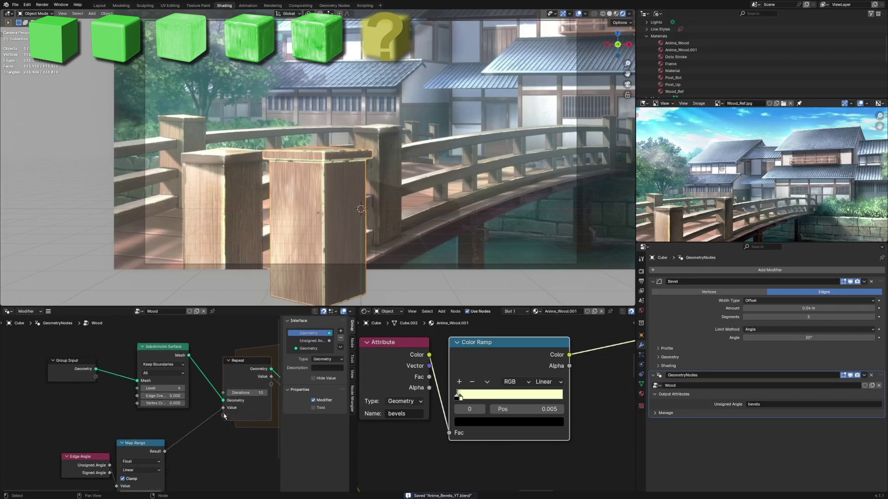
middle_drag(232, 403, 208, 402)
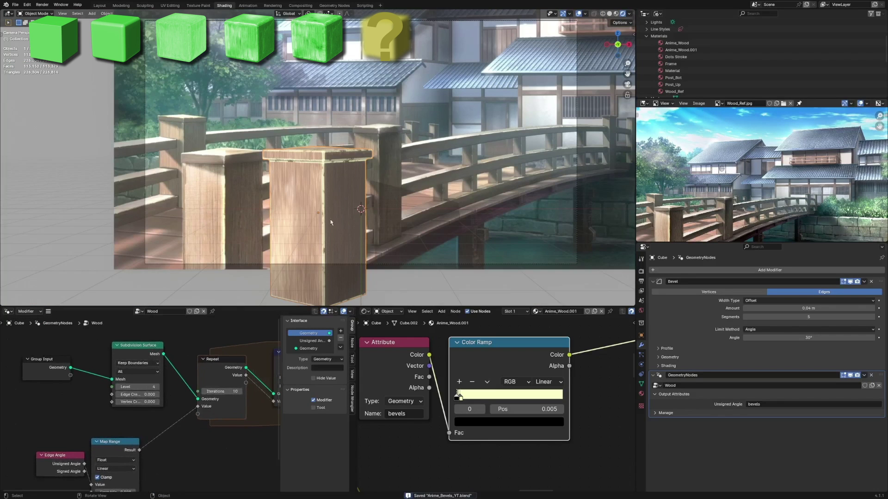
scroll(330, 219, down, 2)
scroll(361, 194, up, 3)
scroll(396, 208, down, 3)
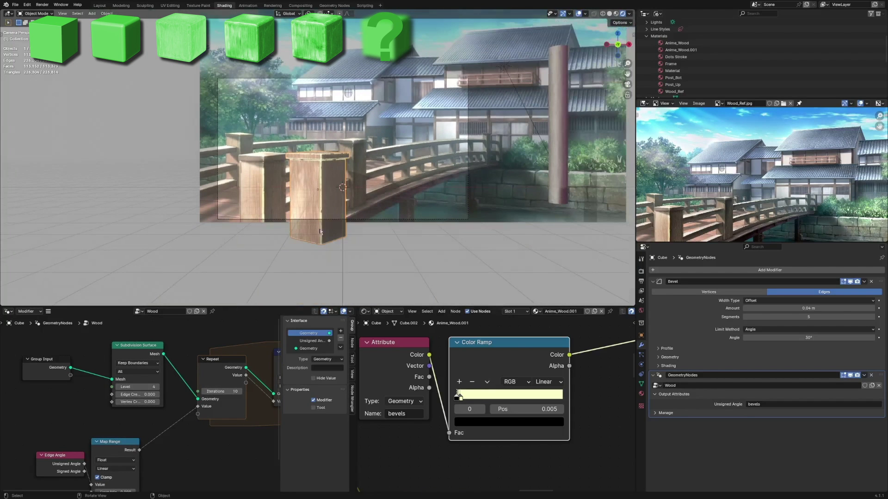
scroll(322, 240, up, 3)
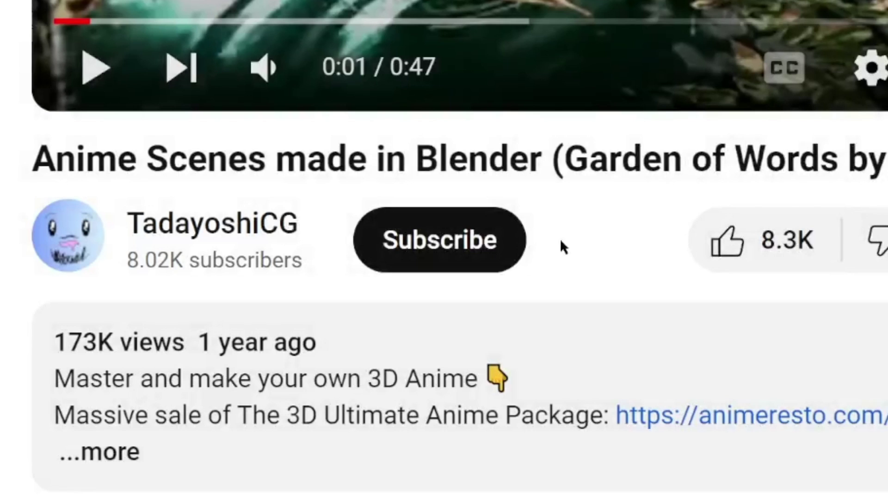
Switch to YouTube, subscribe to the TadayoshiCG channel with notifications, and like the video
click(521, 243)
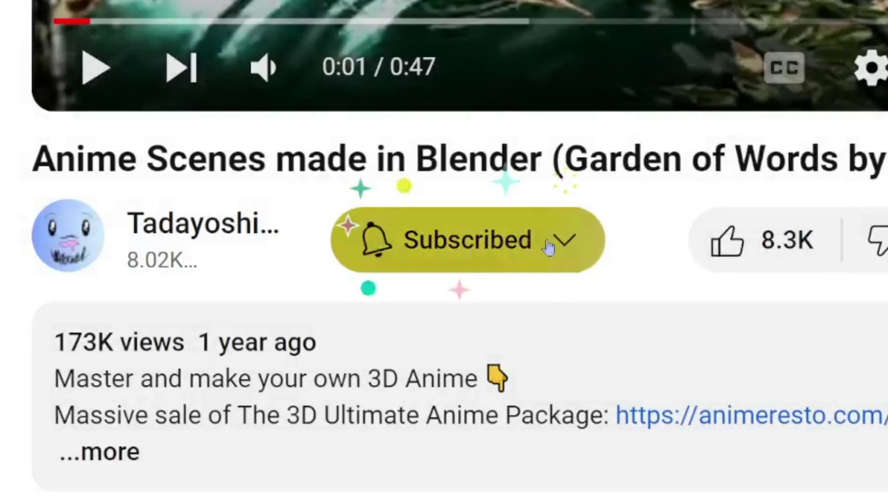
click(548, 247)
click(523, 342)
click(726, 259)
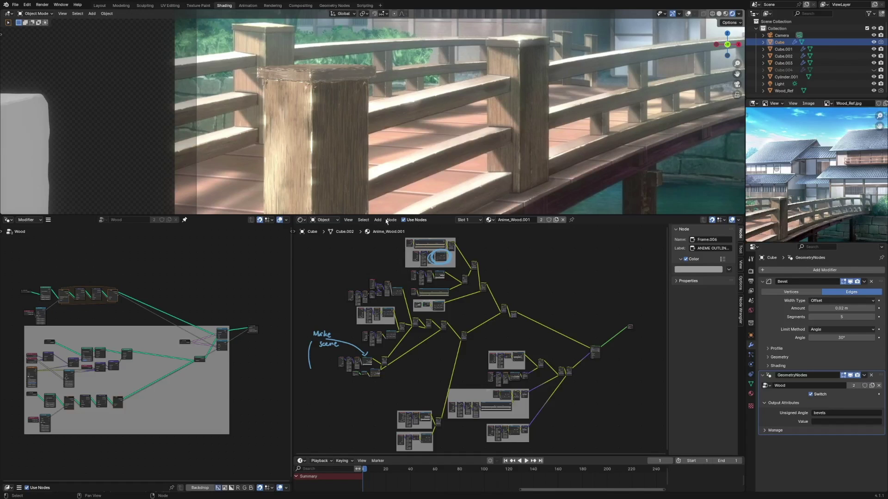
Toggle the Wood modifier's Switch option to compare the post, and shift the black stop of the manual-position frame's noise Color Ramp
drag(199, 387, 200, 388)
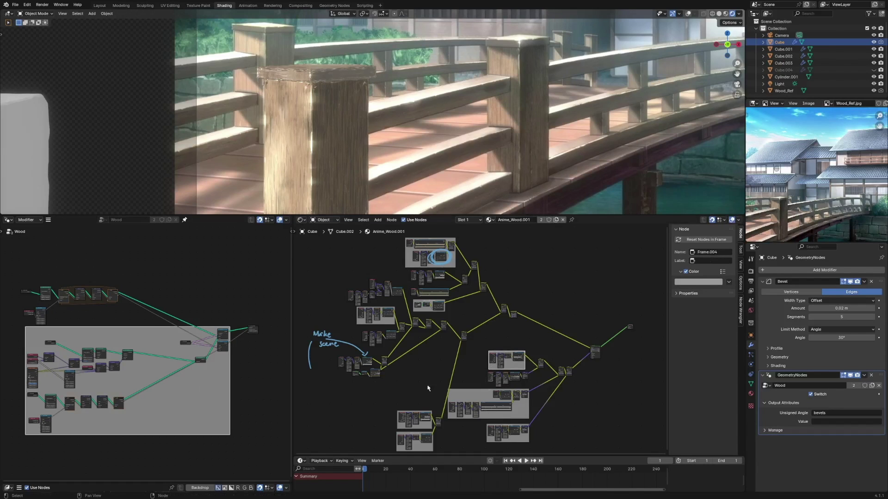
click(490, 393)
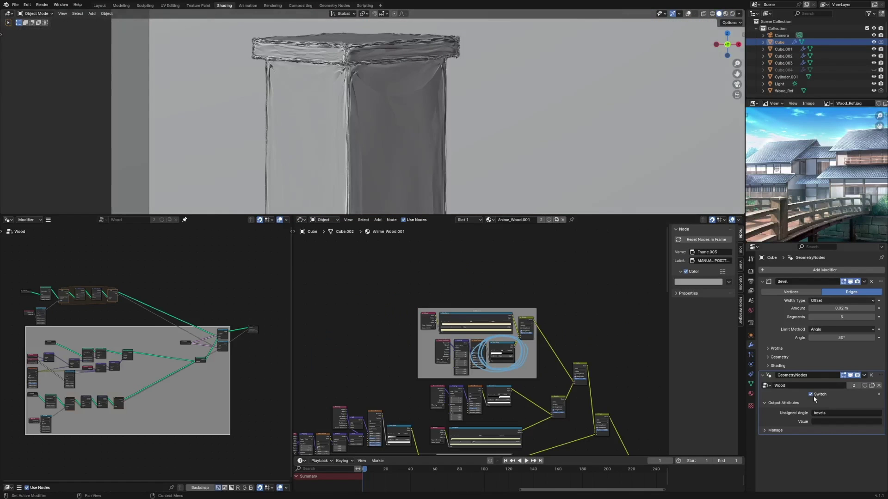
click(810, 395)
click(811, 394)
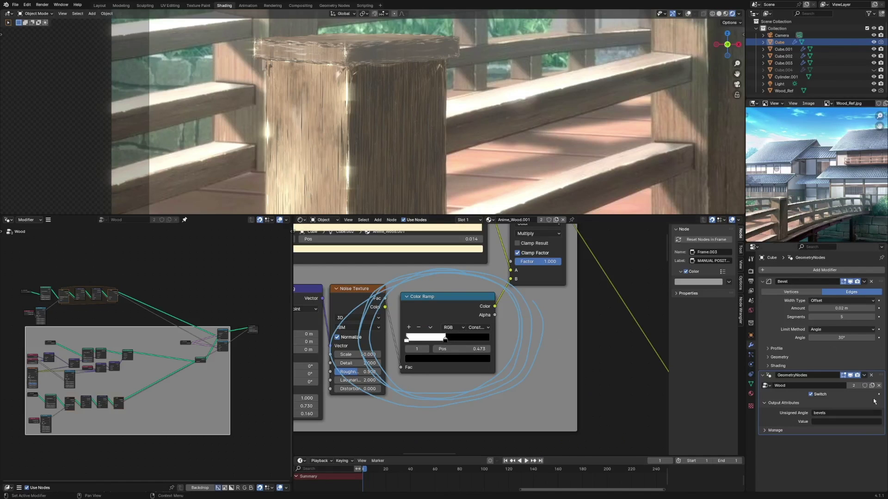
click(811, 394)
mouse_move(451, 338)
mouse_down()
mouse_move(435, 339)
mouse_move(447, 344)
mouse_up()
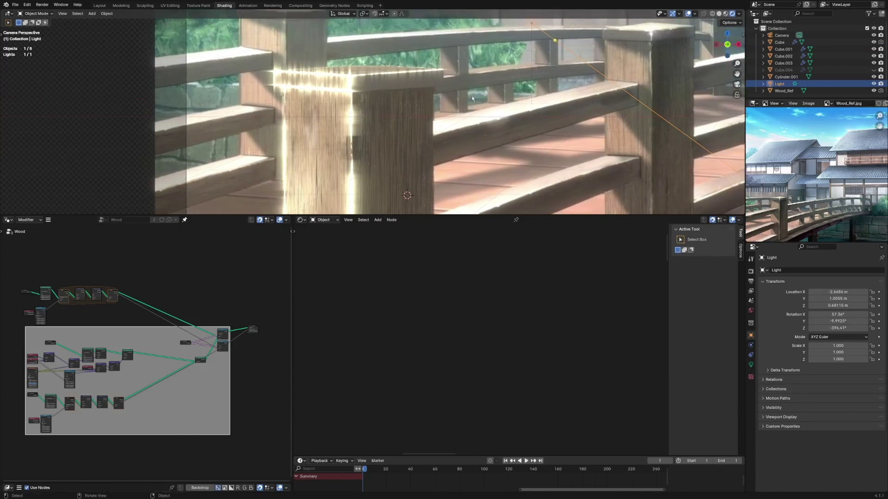
key(r)
key(r)
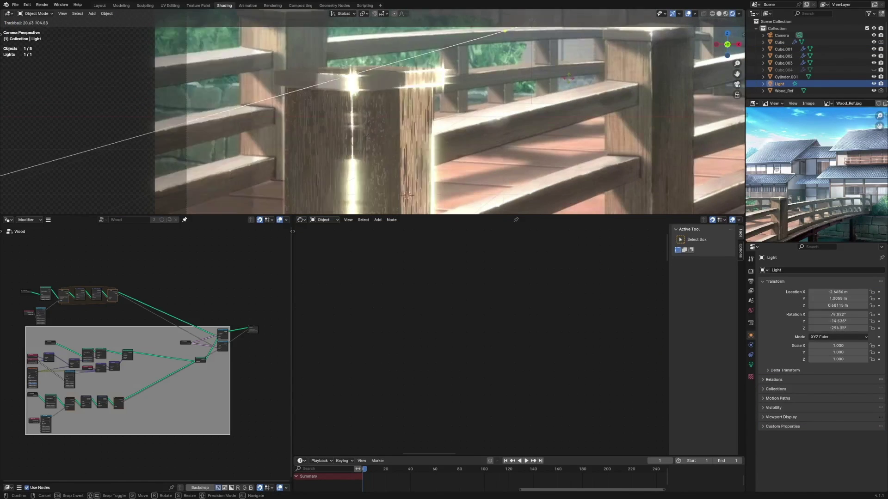
right_click(407, 195)
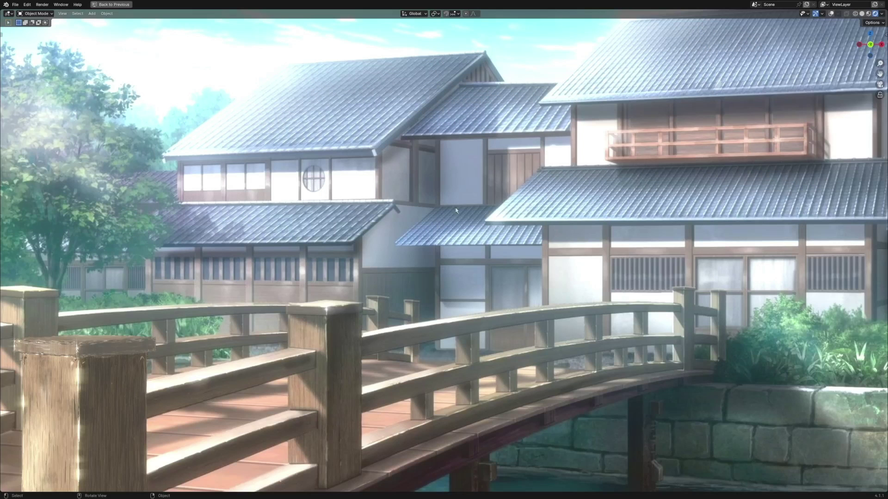
Rotate the scene light freely with trackball rotation to change how it lights the post's edges
key(r)
key(r)
click(452, 202)
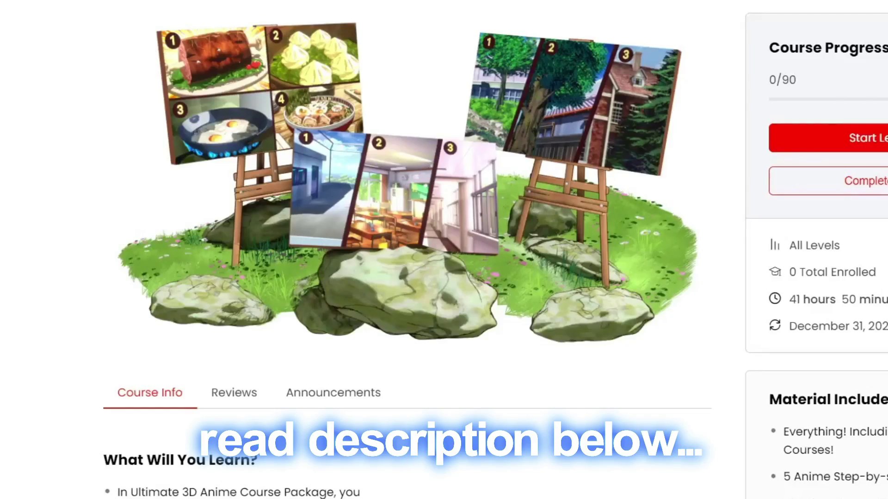
Switch to the web browser and look through the Ultimate 3D Anime Package course pages and the channel's video list
scroll(407, 249, down, 20)
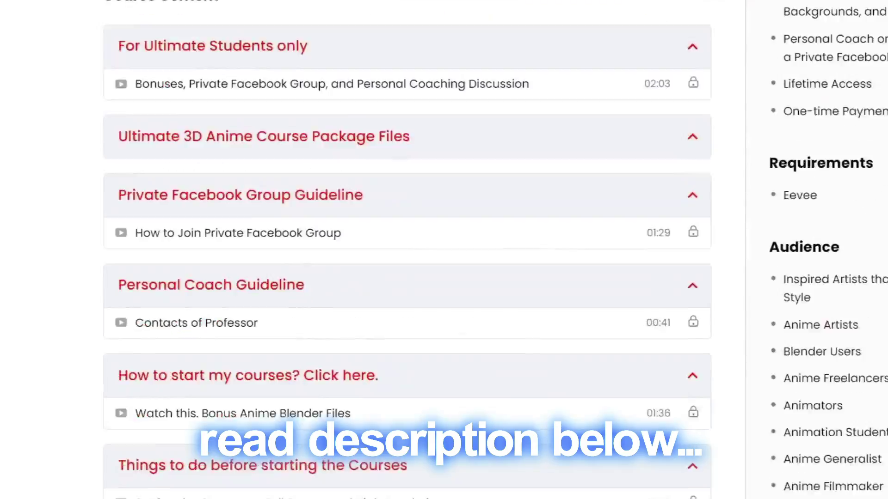
scroll(407, 250, down, 10)
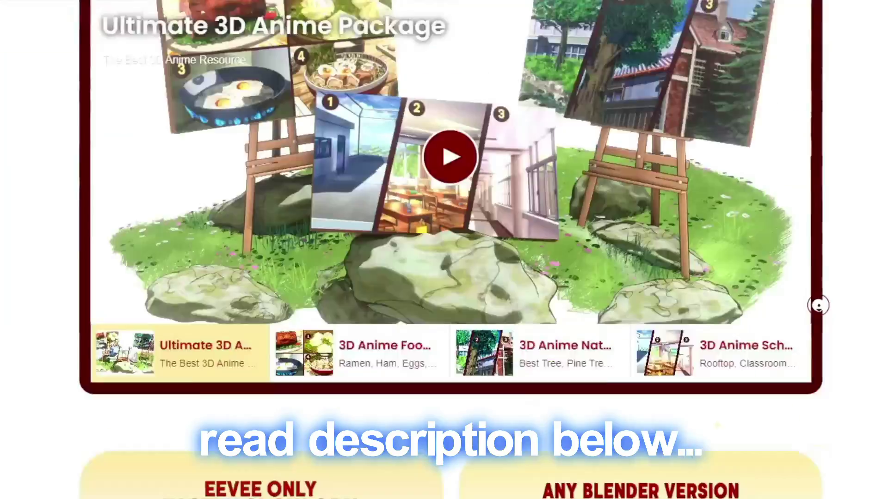
scroll(818, 304, down, 12)
scroll(818, 301, up, 3)
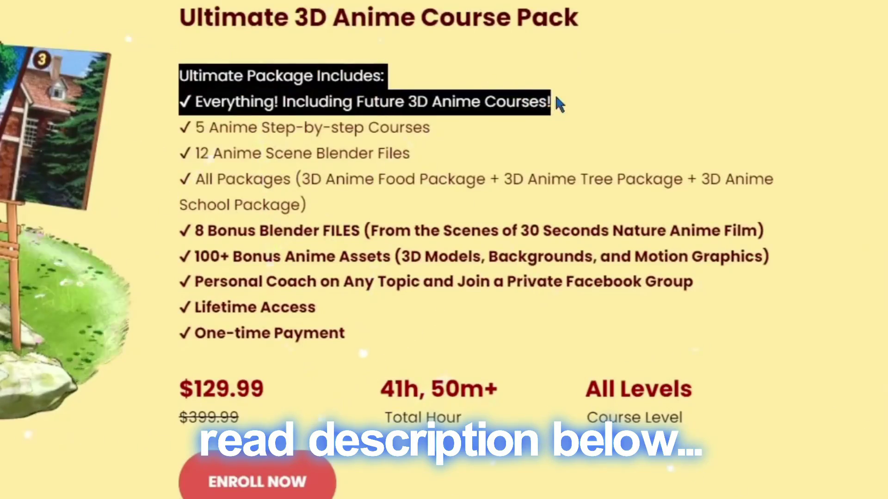
drag(559, 104, 755, 297)
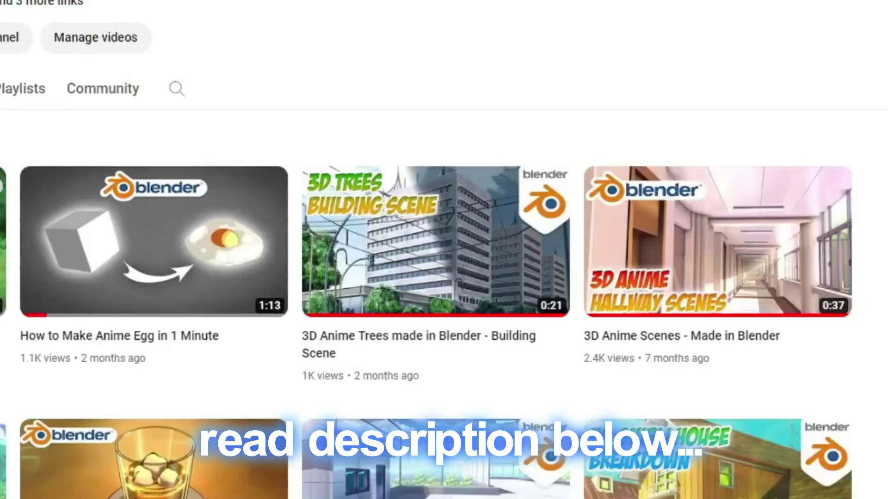
scroll(444, 250, down, 15)
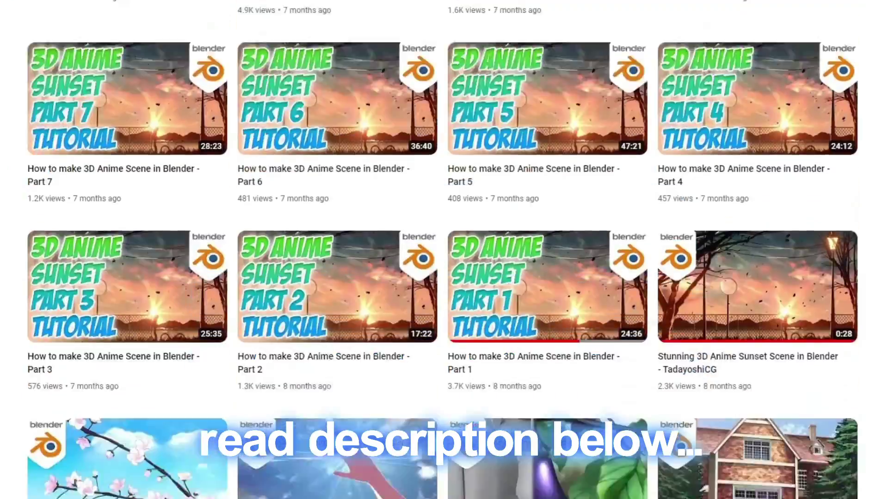
scroll(444, 250, down, 10)
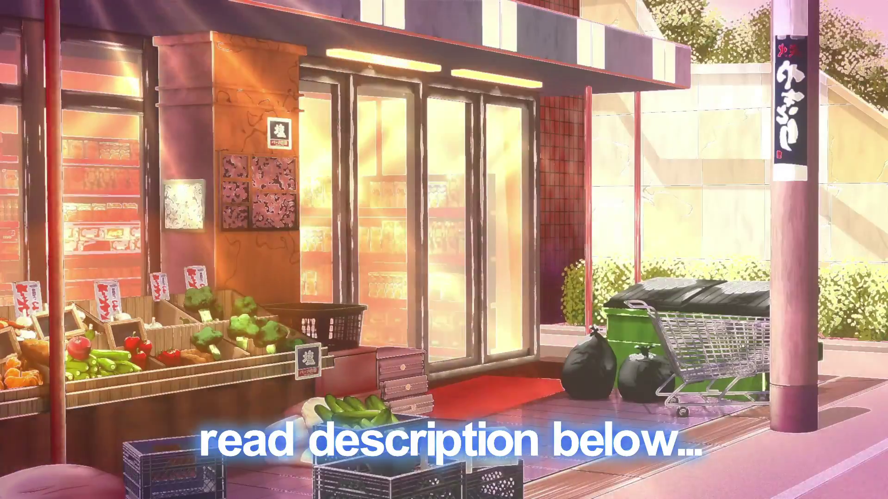